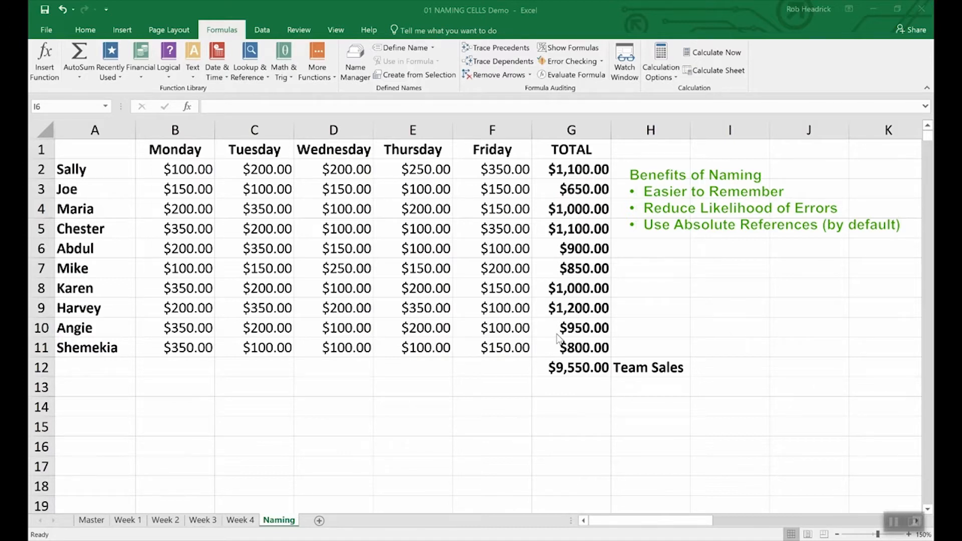
Name the grand-total cell G12 ($9,550.00) Team_Sales with Define Name, then check it in the Name Box.
left_click(578, 369)
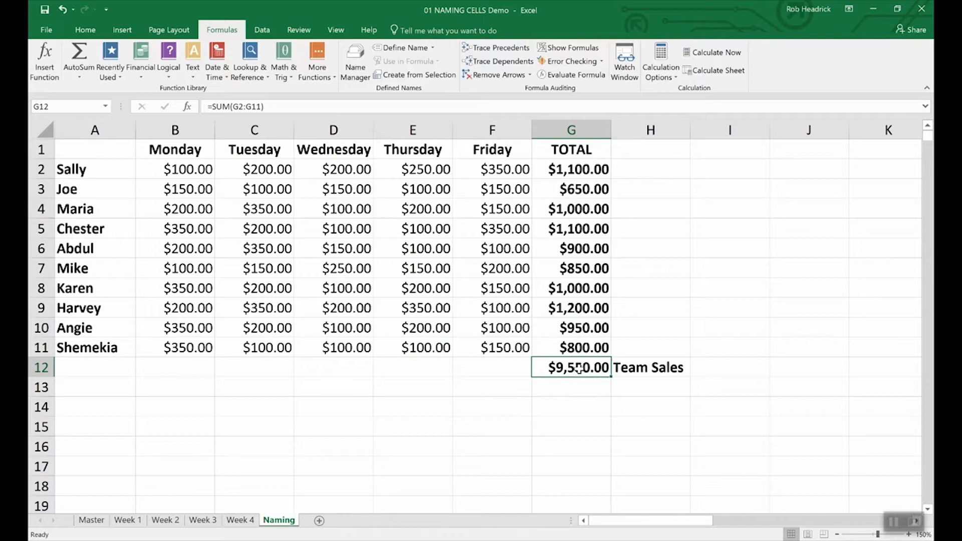
right_click(579, 369)
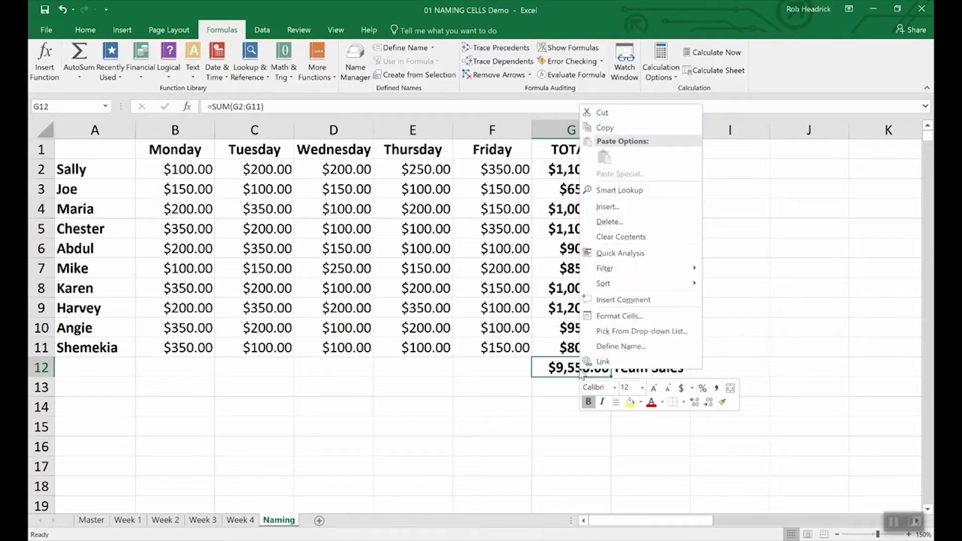
left_click(604, 346)
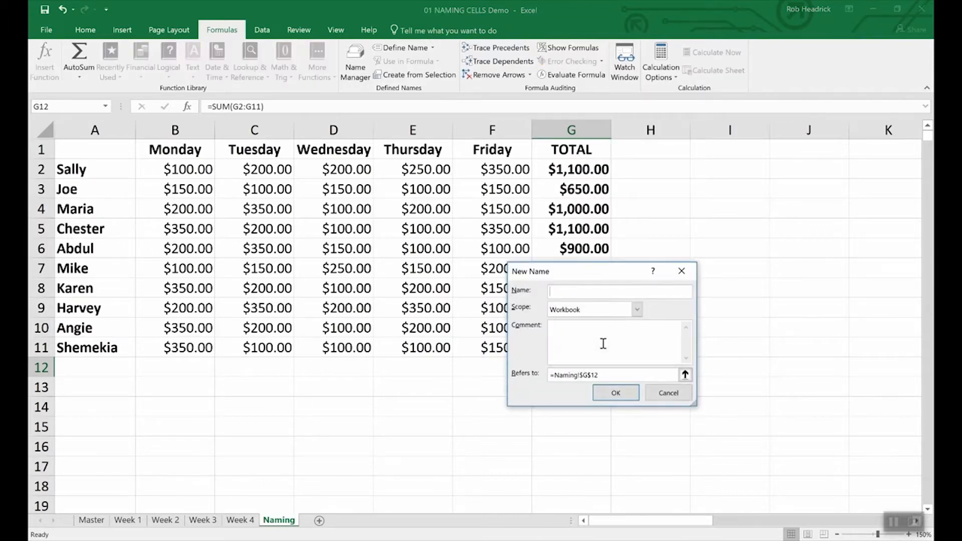
type("Team_Sales")
left_click(634, 392)
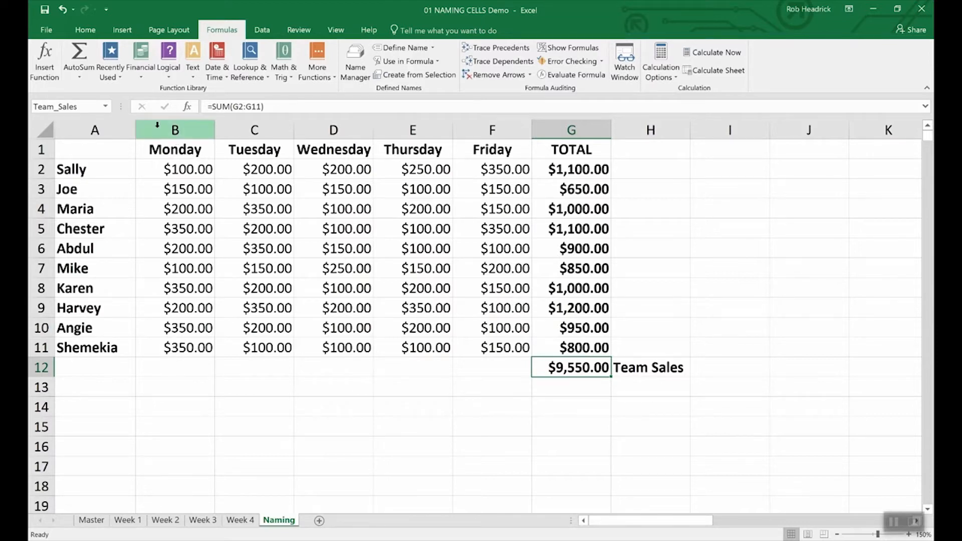
left_click(83, 107)
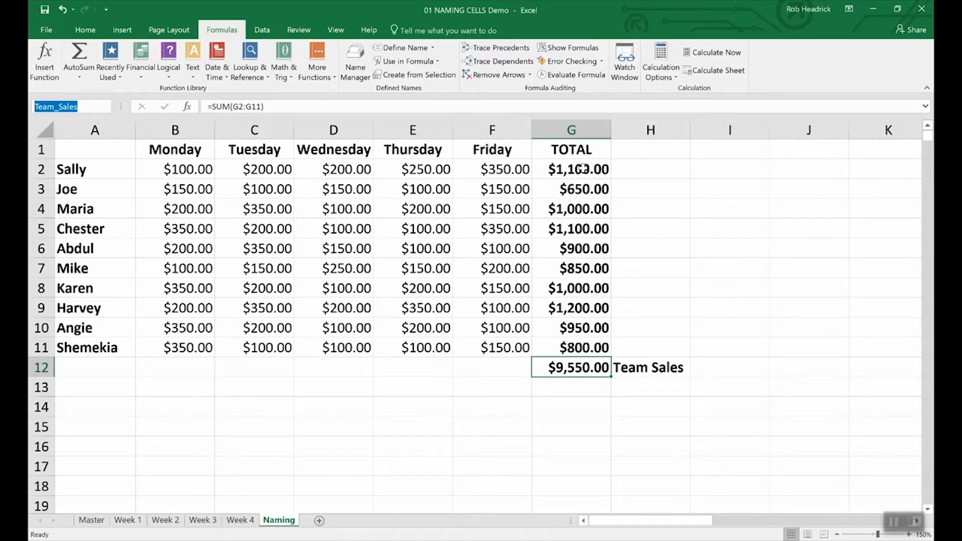
Select the per-person totals G2:G11 and name the range Rep_Sales in the Name Box.
left_click(583, 169)
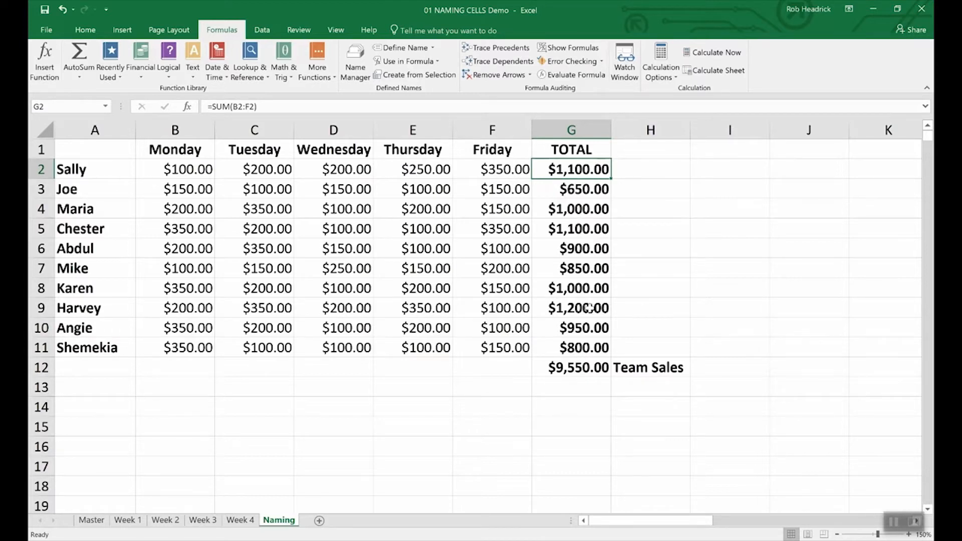
left_click(642, 210)
left_click_drag(551, 169, 551, 346)
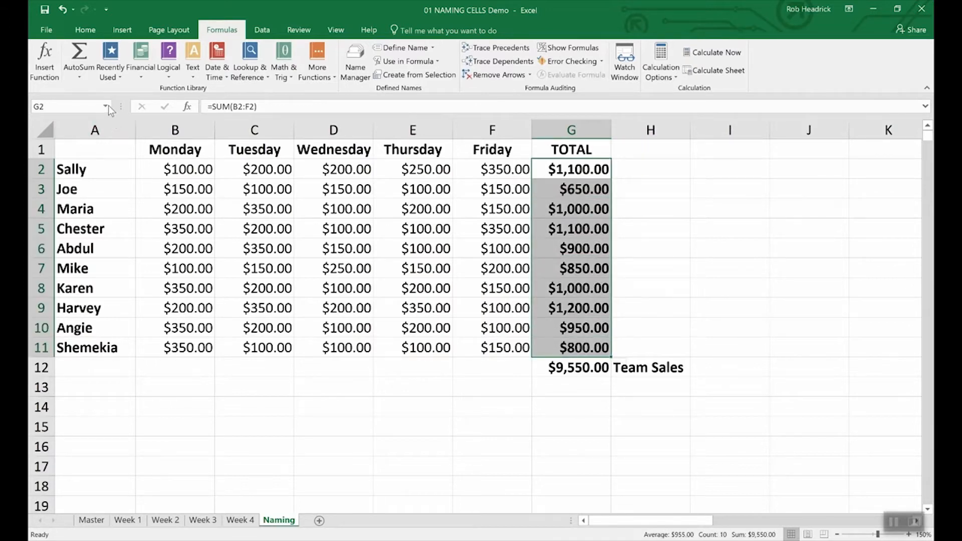
left_click(74, 105)
type("Rep_Sales")
key("Return")
Enter =SUM(Rep_Sales) in G13 to total the rep sales at $9,550.00.
left_click(568, 389)
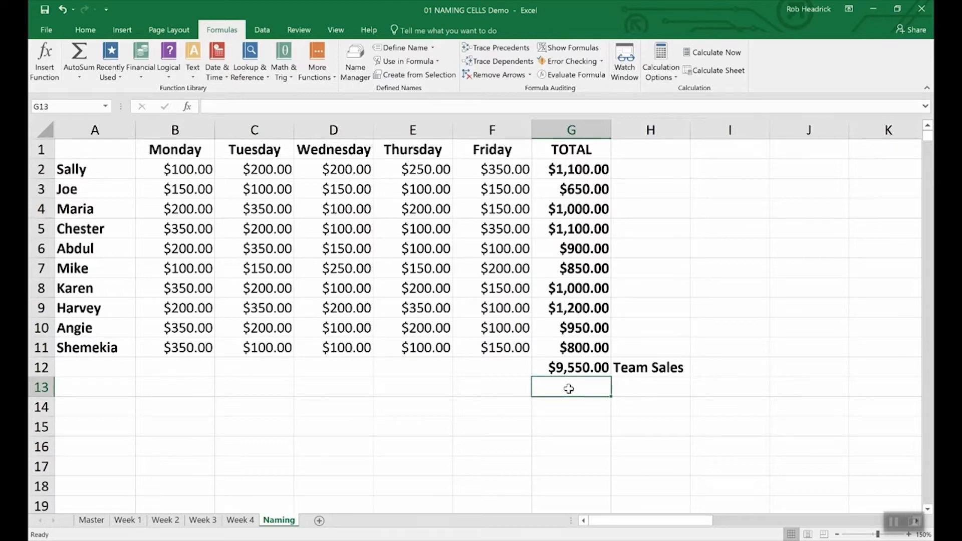
type("=")
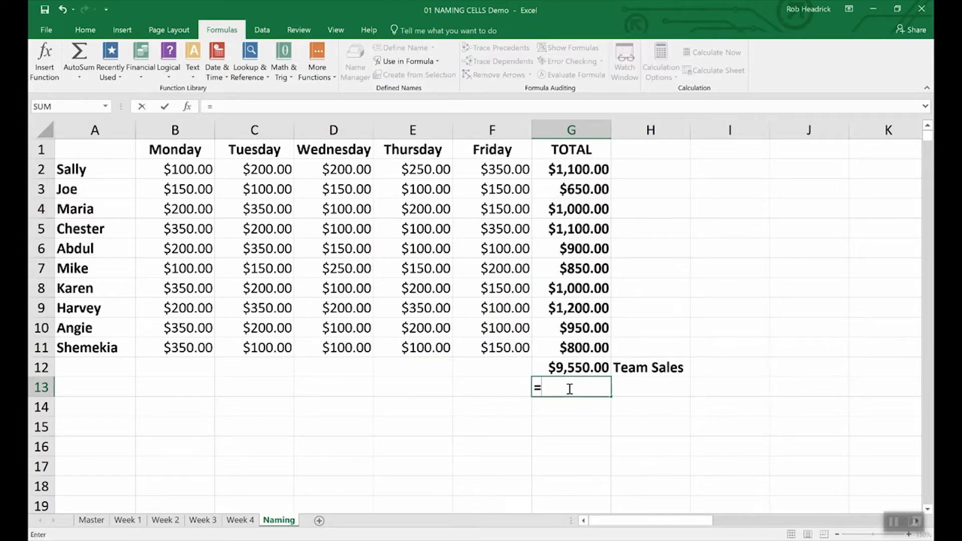
type("Sum(R")
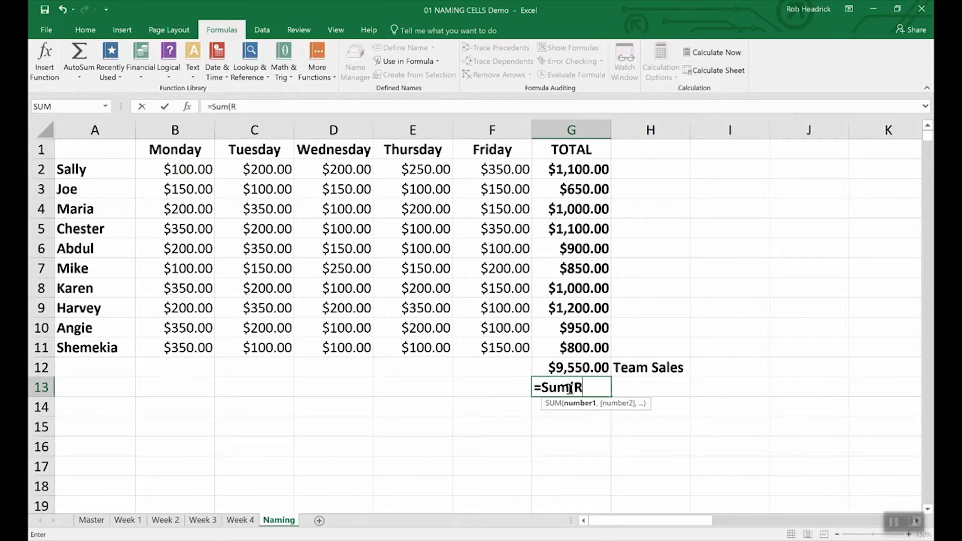
type("ep")
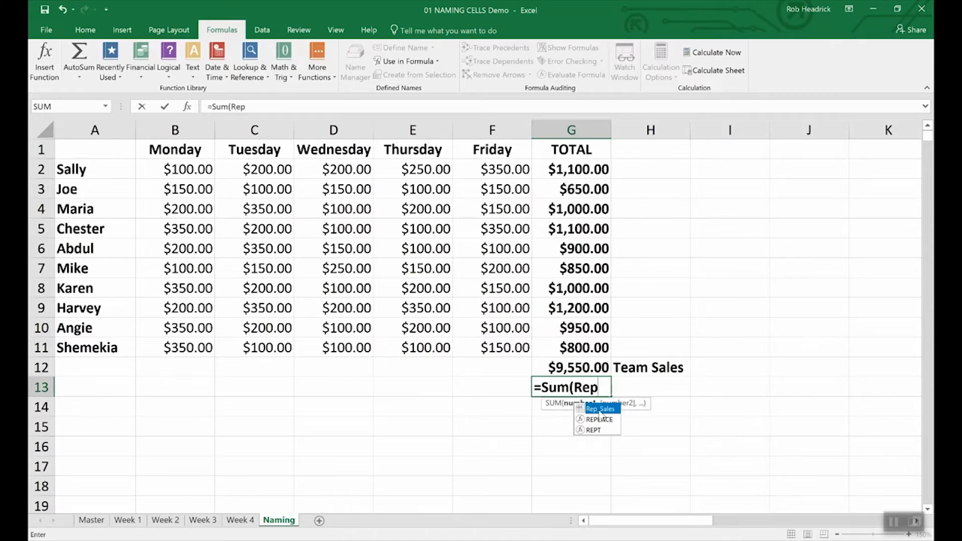
double_click(600, 409)
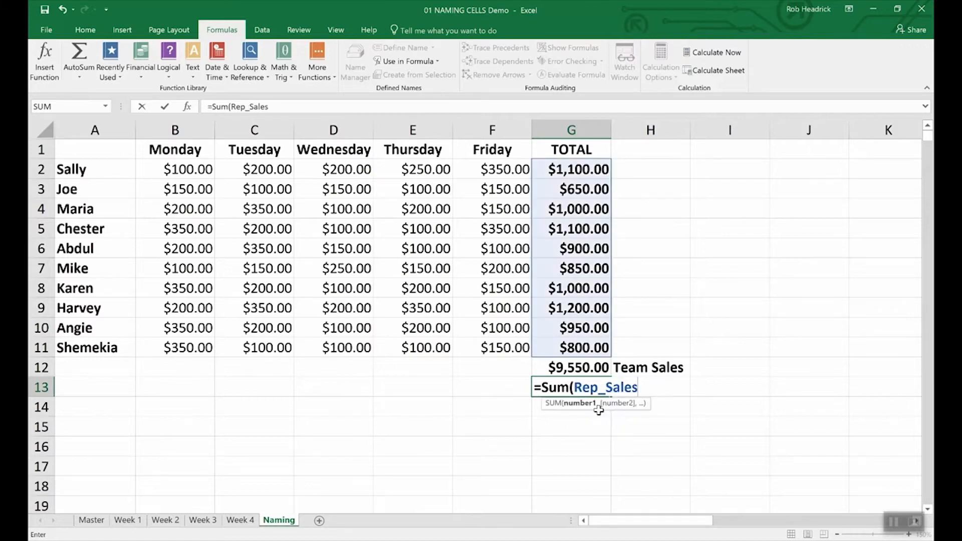
key("Return")
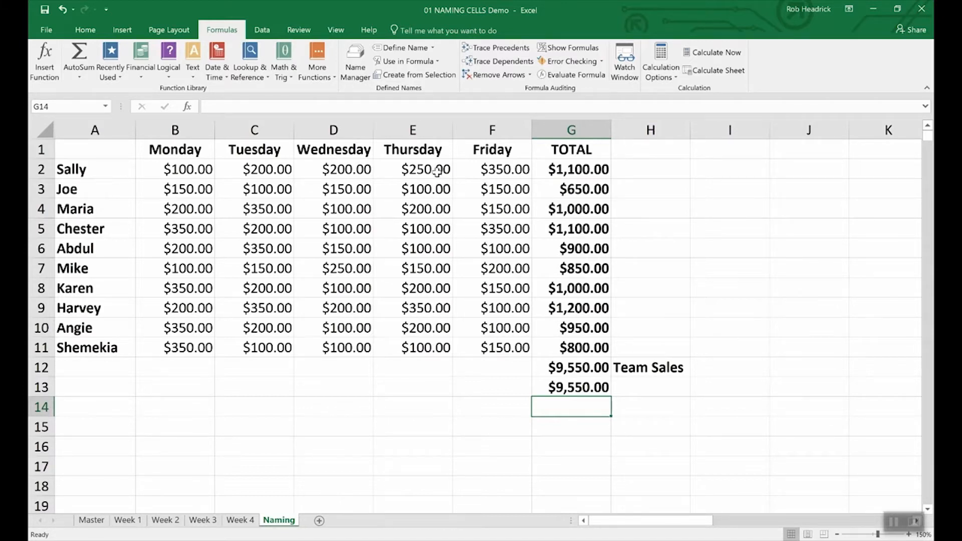
left_click(356, 59)
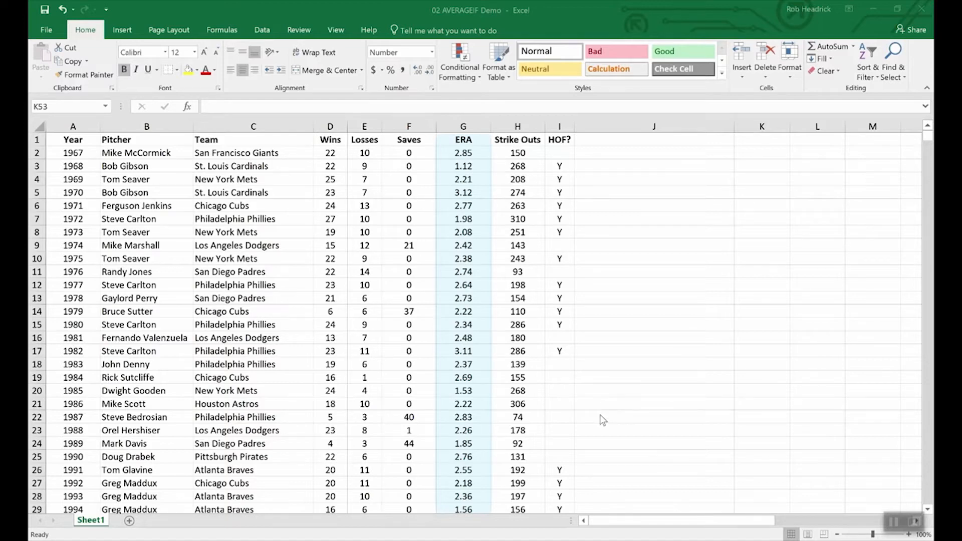
Enter =AVERAGEIF(wins,">19",era) in K53 to average ERA for seasons over 19 wins.
scroll(615, 432, "down", 15)
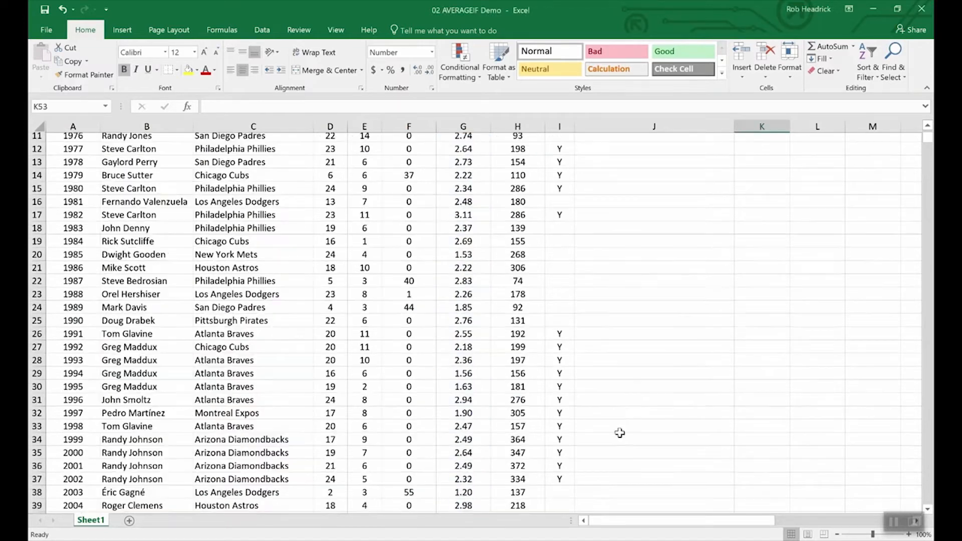
scroll(617, 433, "up", 3)
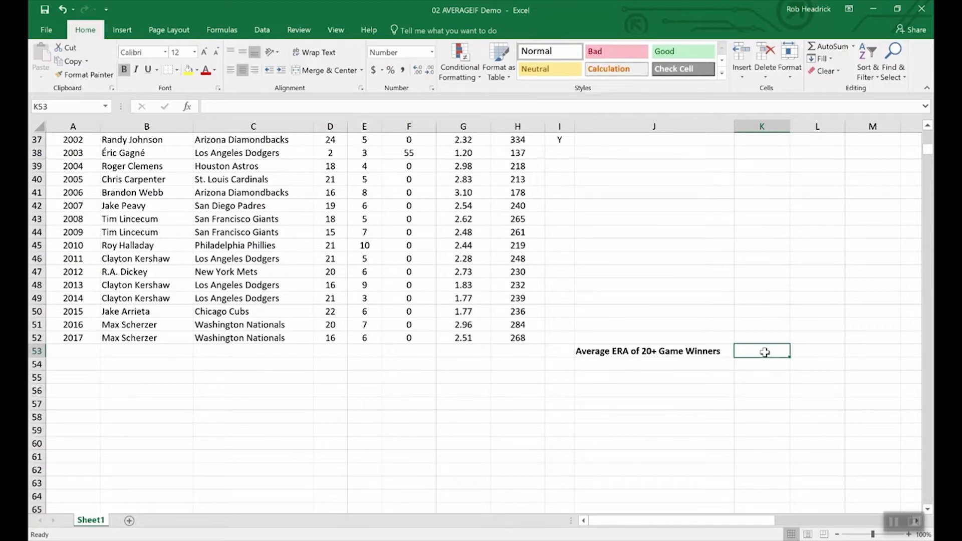
type("=ave")
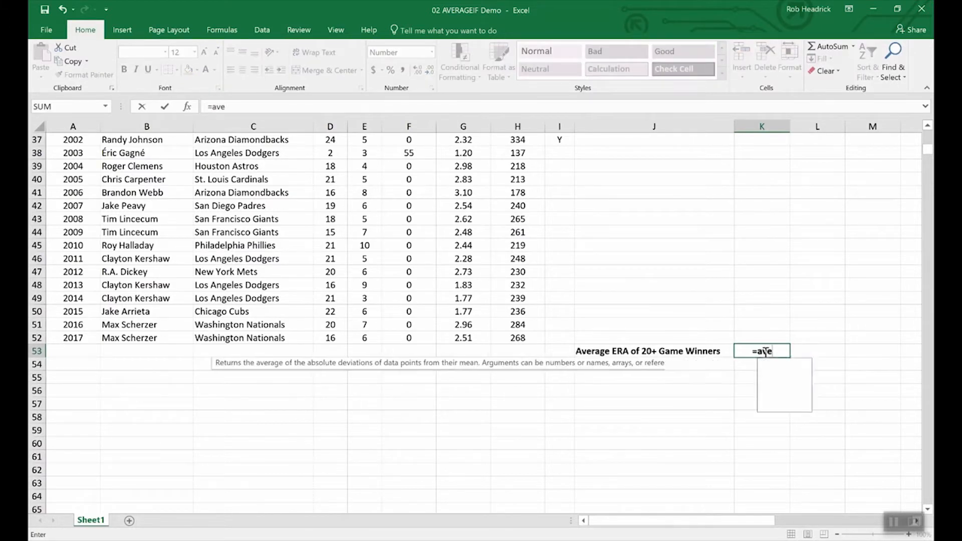
type("rageif")
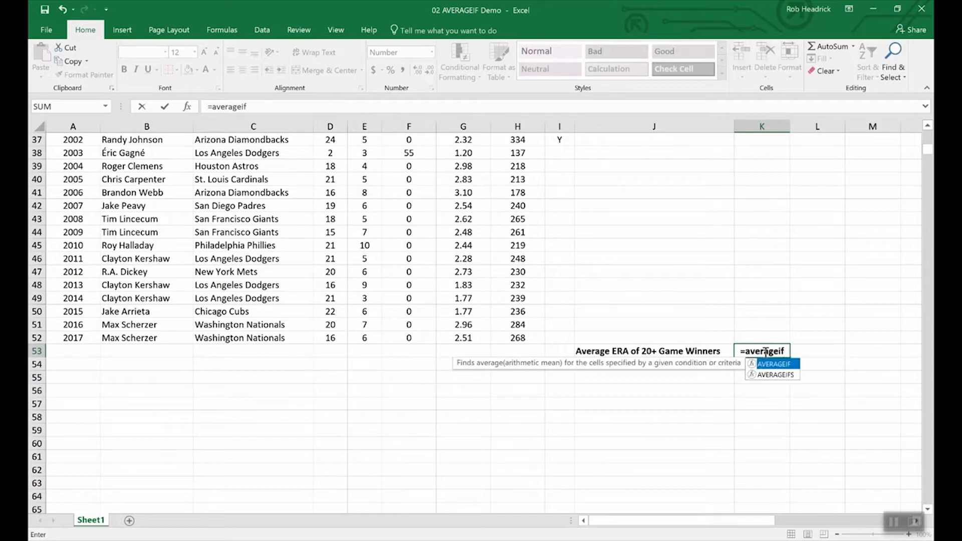
type("(")
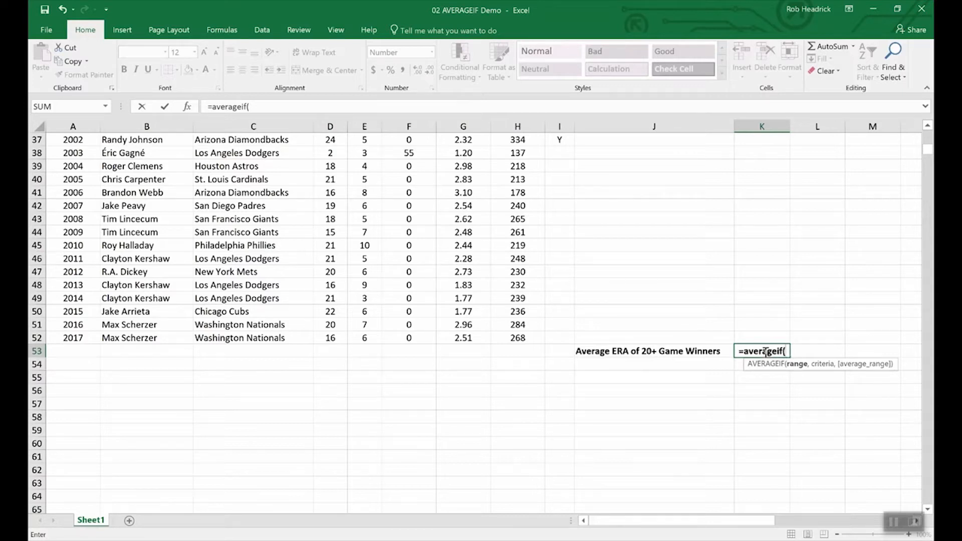
type("wins,")
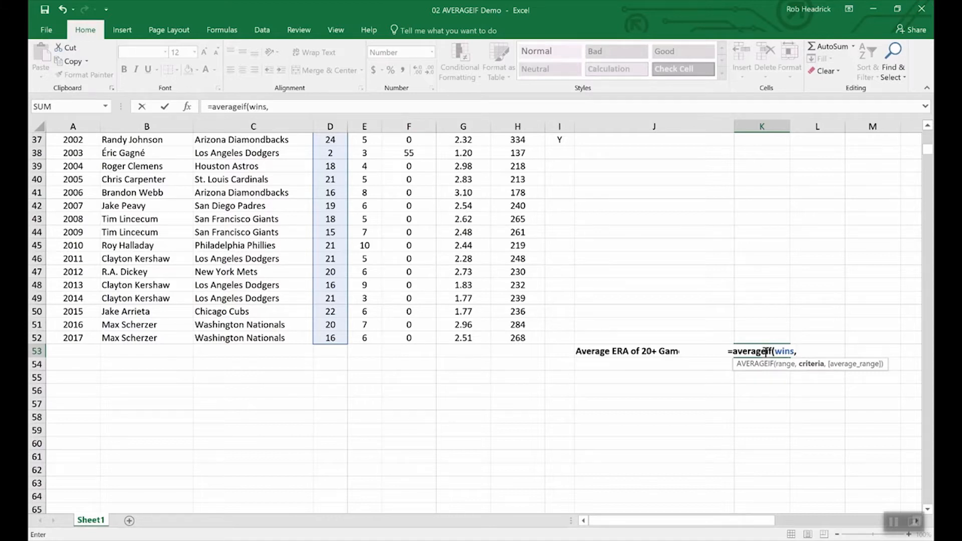
type("\">")
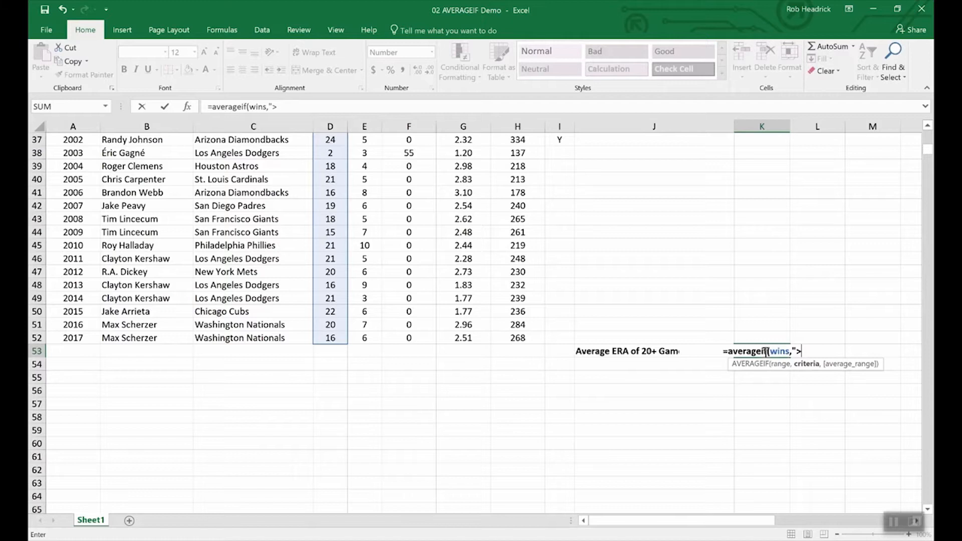
type("19\",")
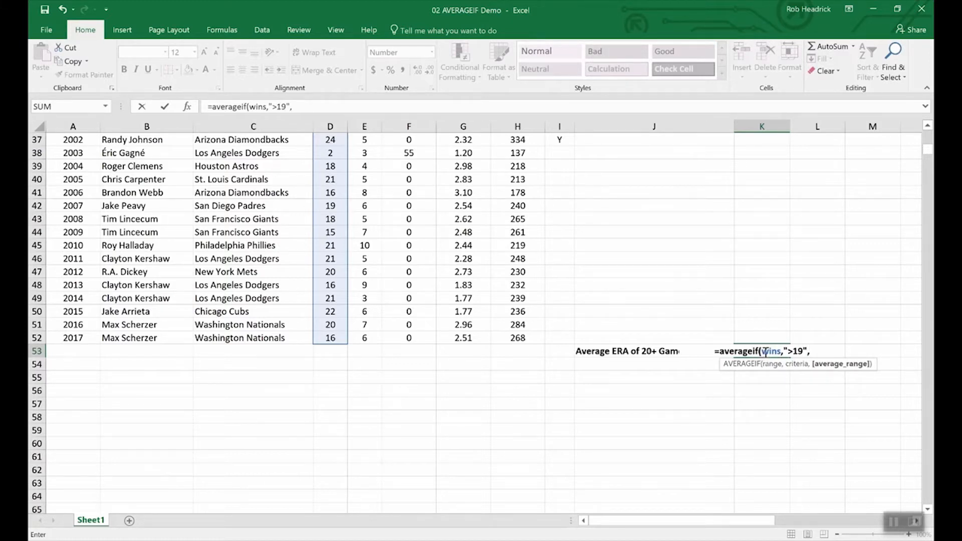
type("era")
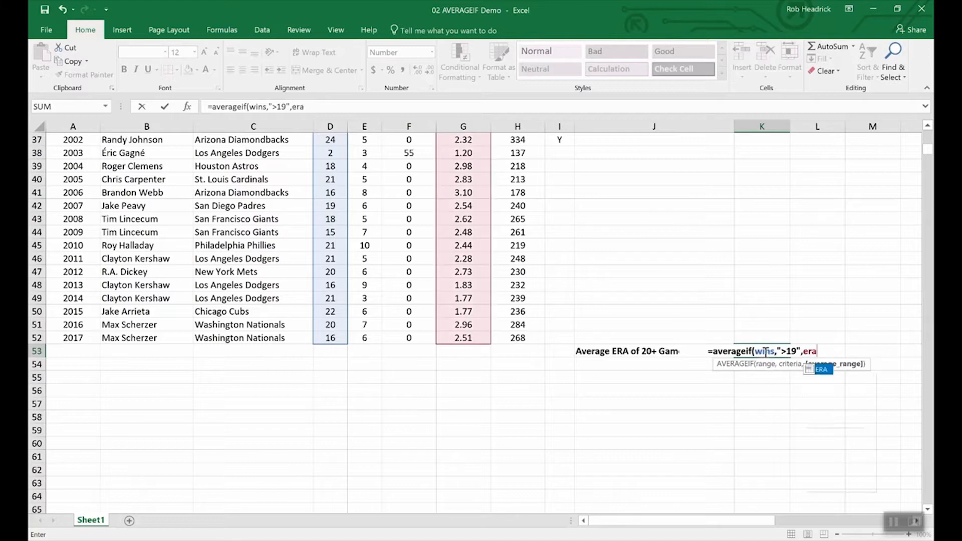
key("Return")
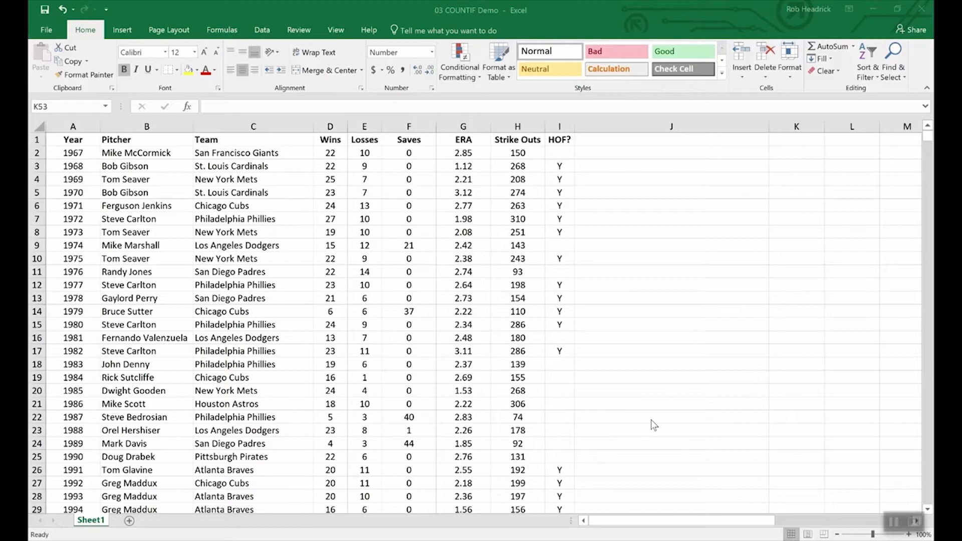
Enter =COUNTIF(team,"Philadelphia Phillies") in K53, returning 7.00.
scroll(666, 403, "down", 16)
scroll(683, 392, "up", 4)
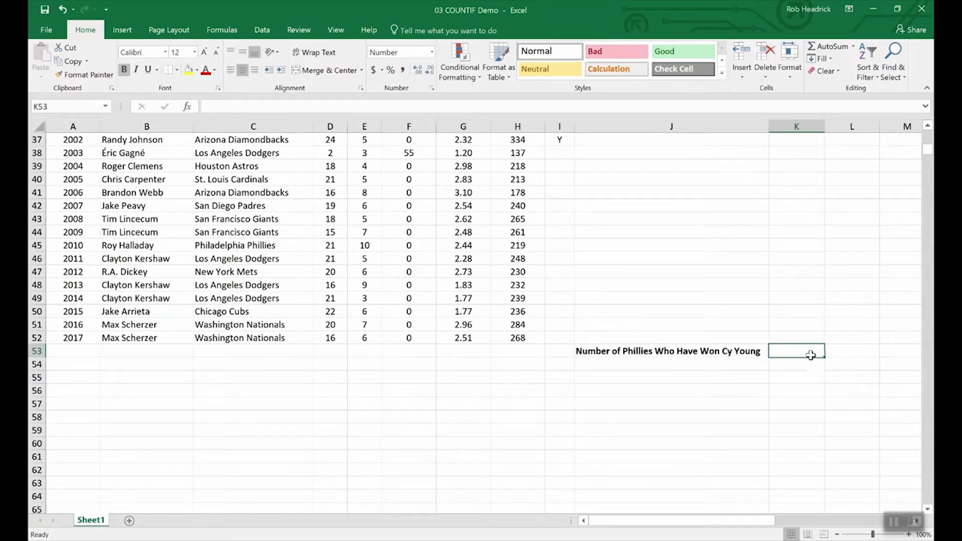
type("=")
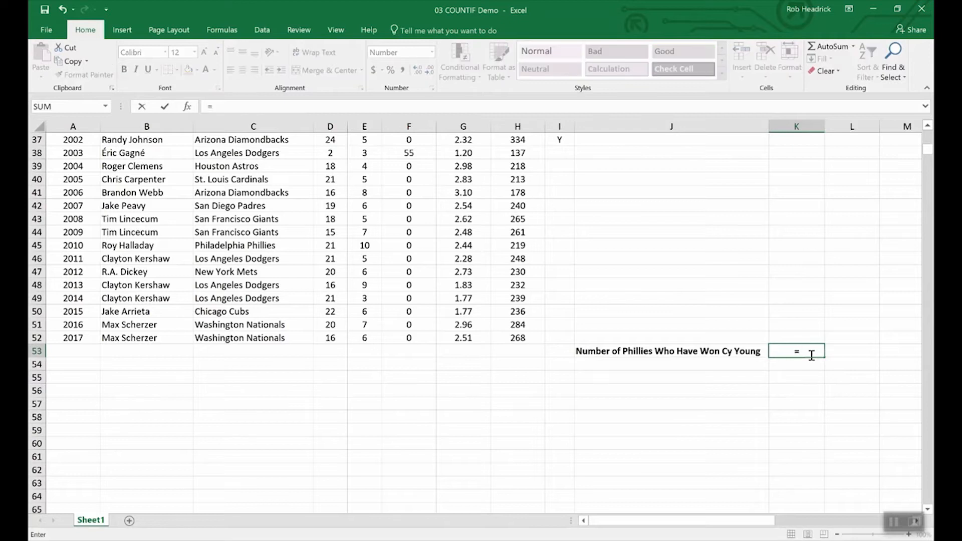
type("CO")
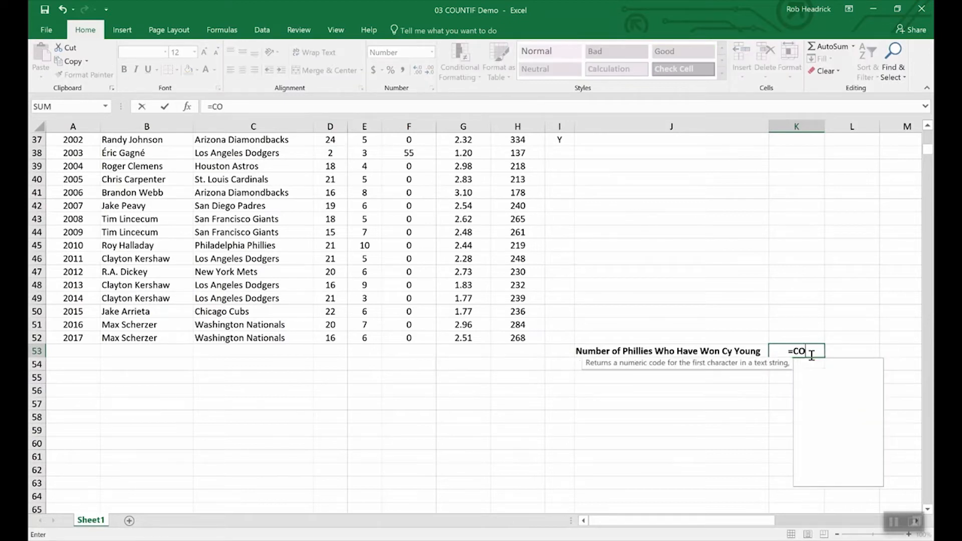
type("UNTIF")
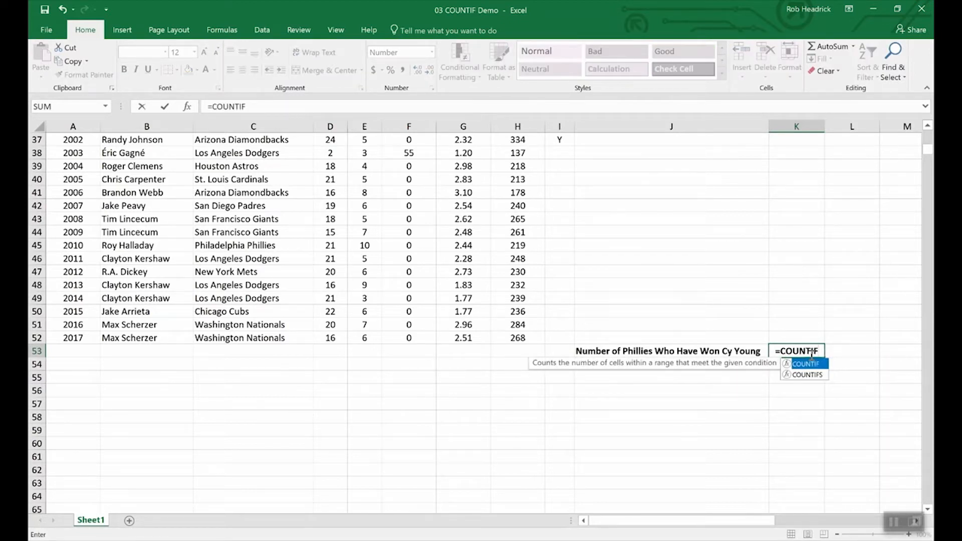
type("(")
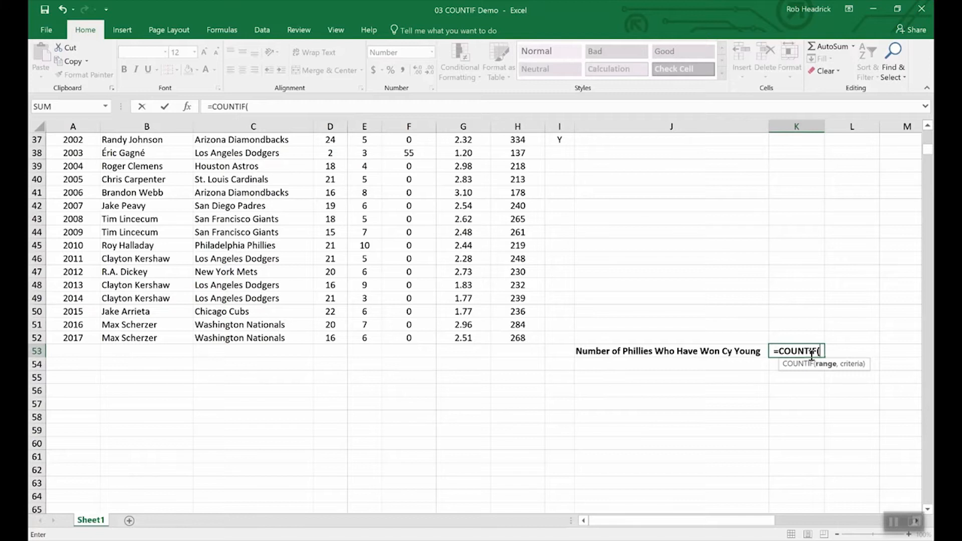
type("team")
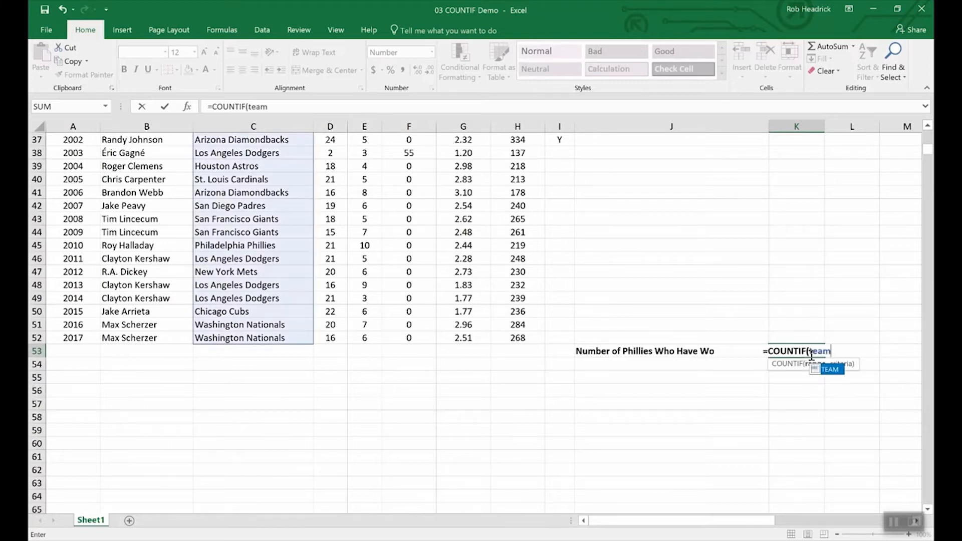
type(",")
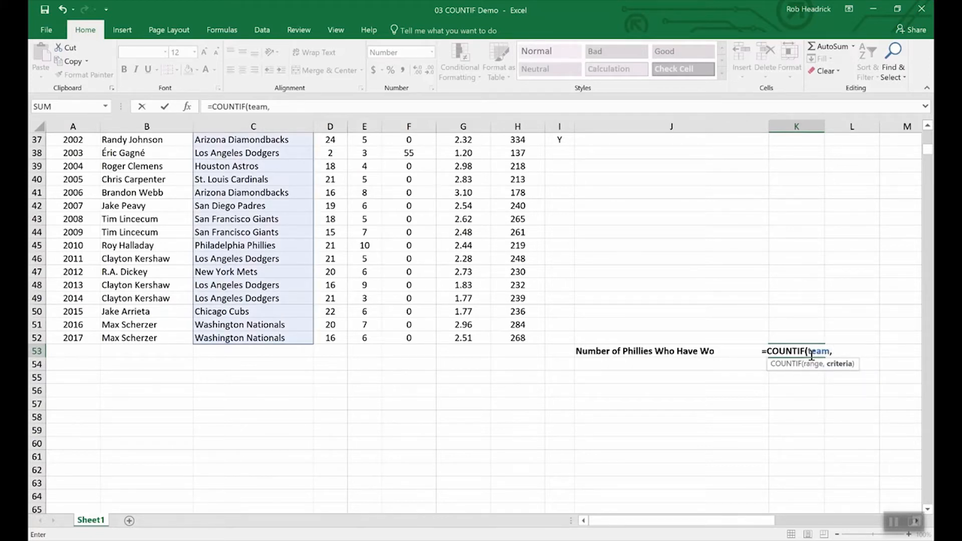
type("\"P")
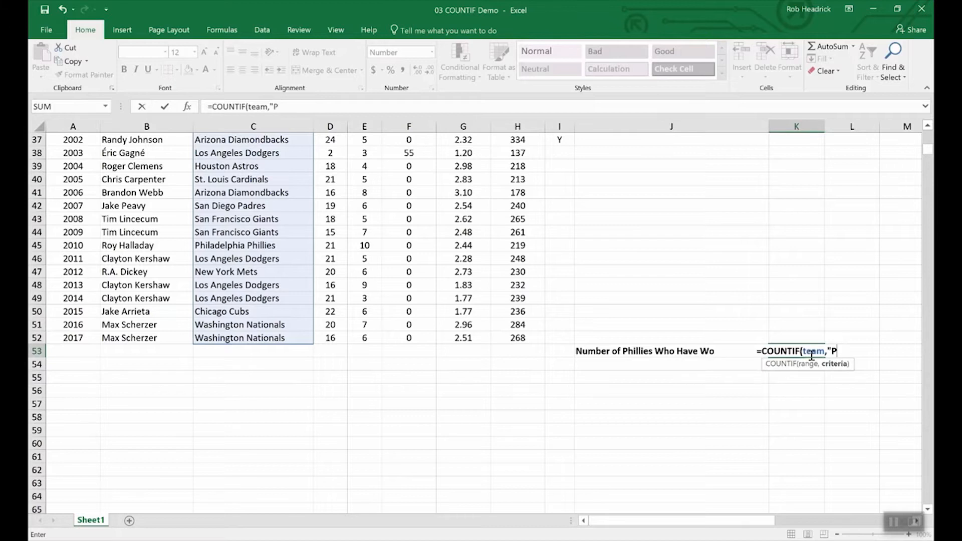
type("hill")
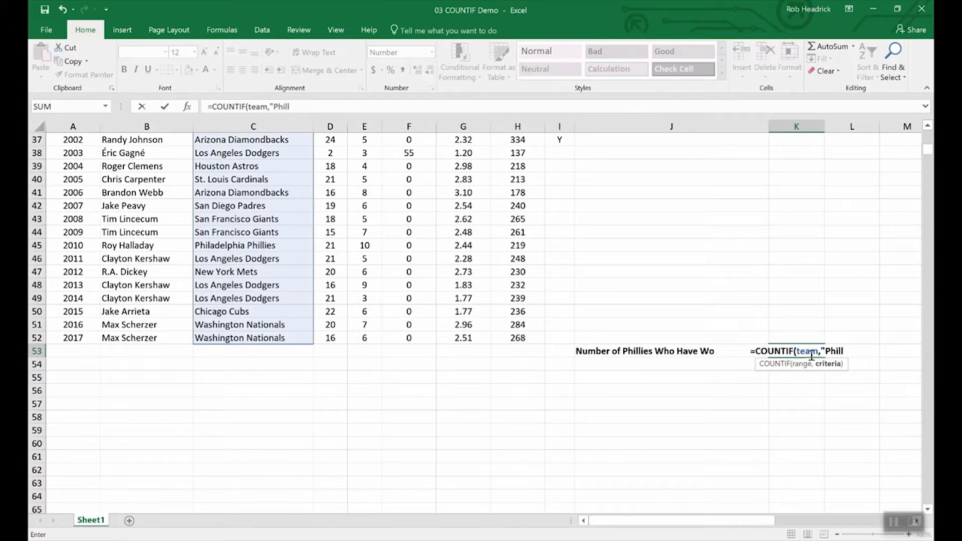
key("BackSpace")
type("adelp")
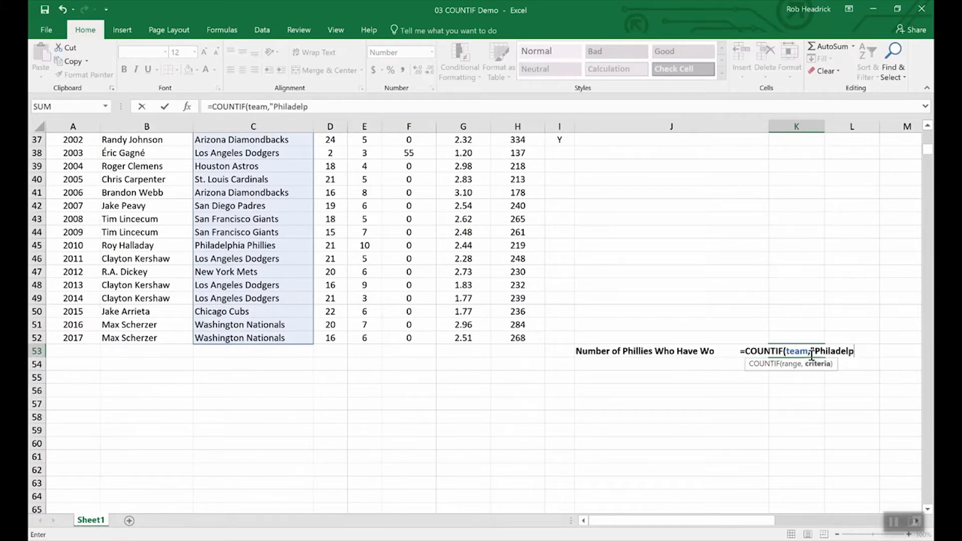
type("hia P")
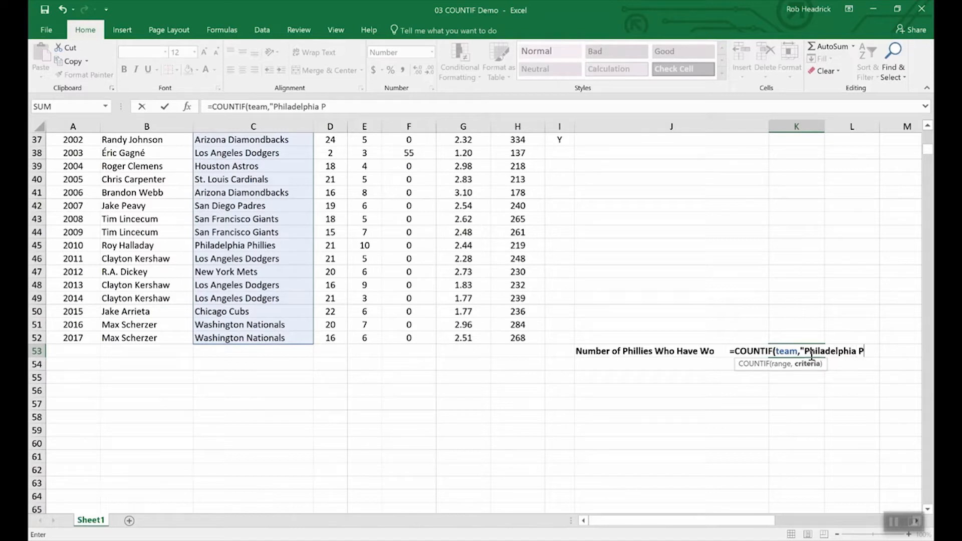
type("hill")
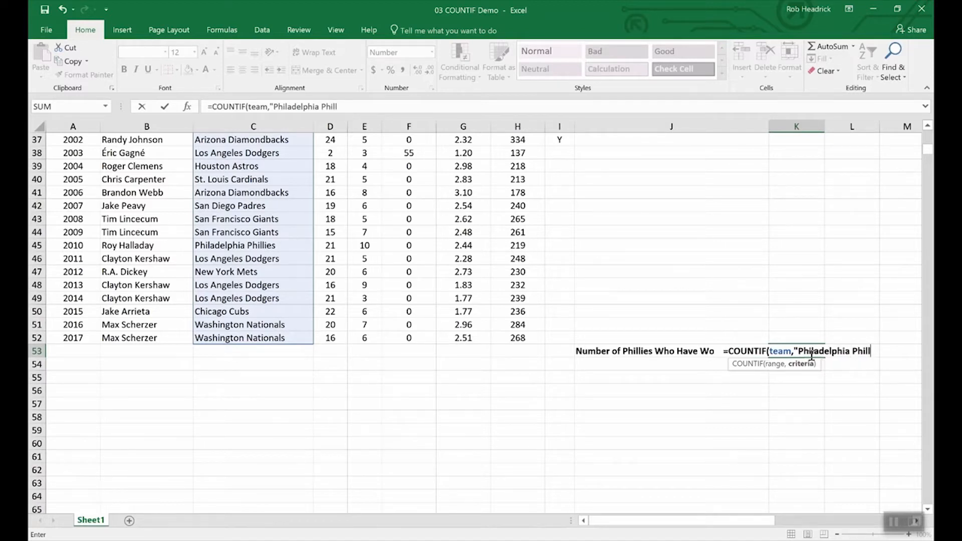
type("ies\"")
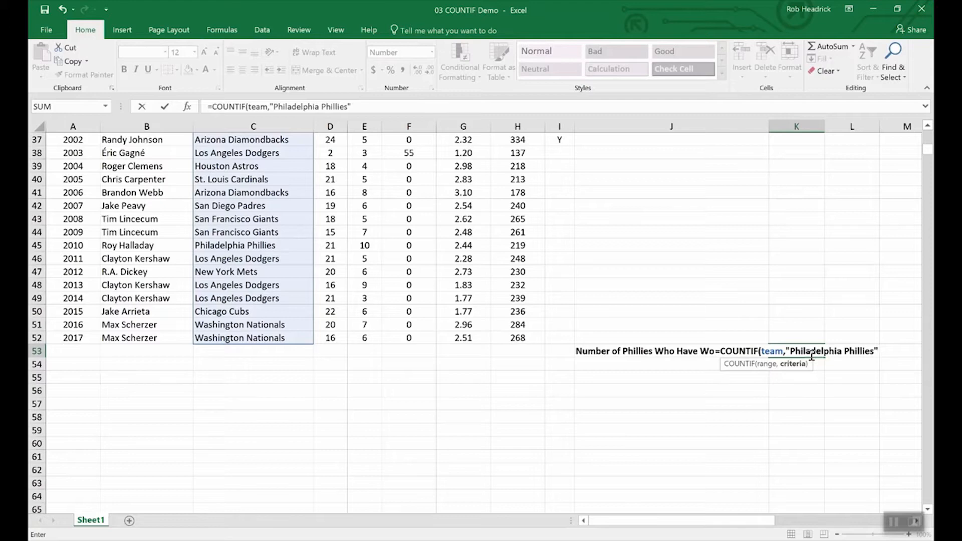
key("Return")
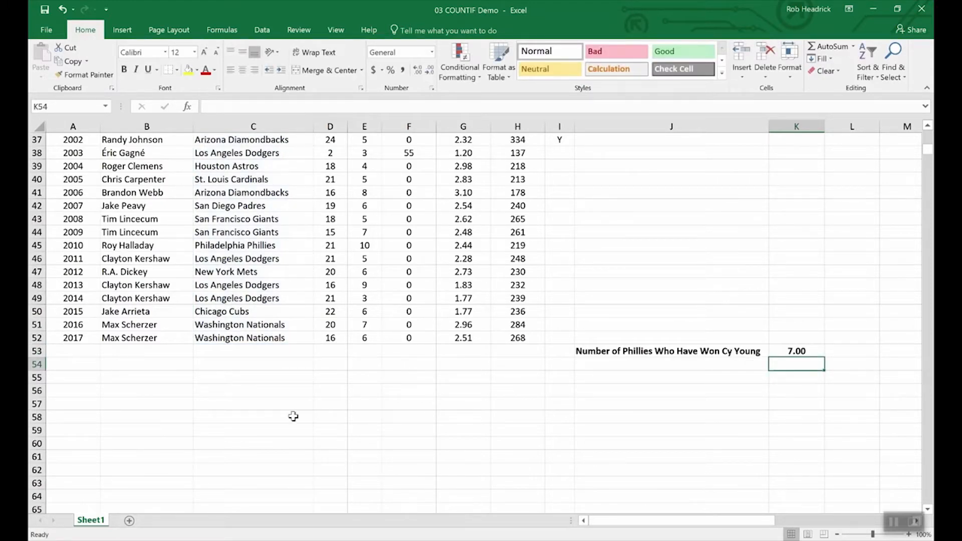
scroll(267, 419, "up", 4)
Scroll through the COUNTIF demo's pitcher data.
scroll(267, 419, "up", 8)
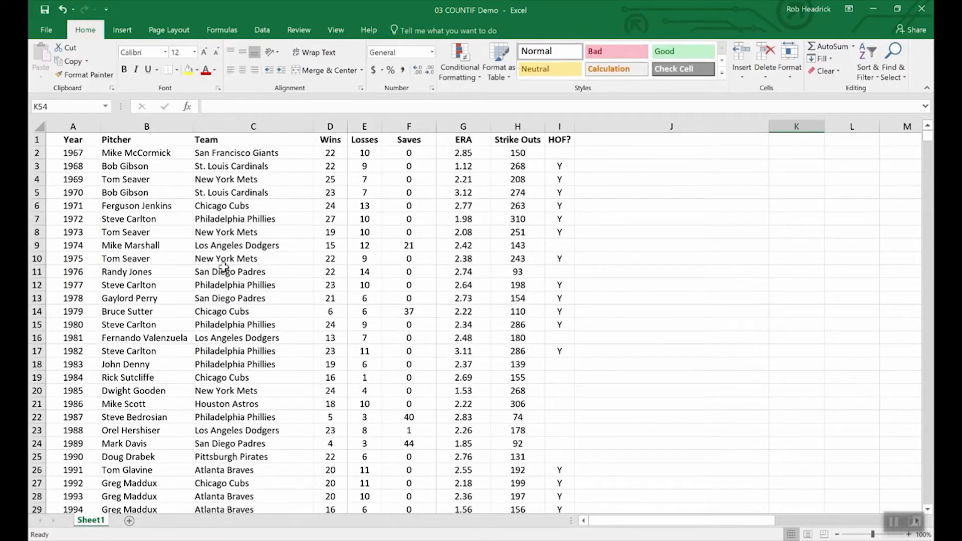
scroll(252, 281, "down", 4)
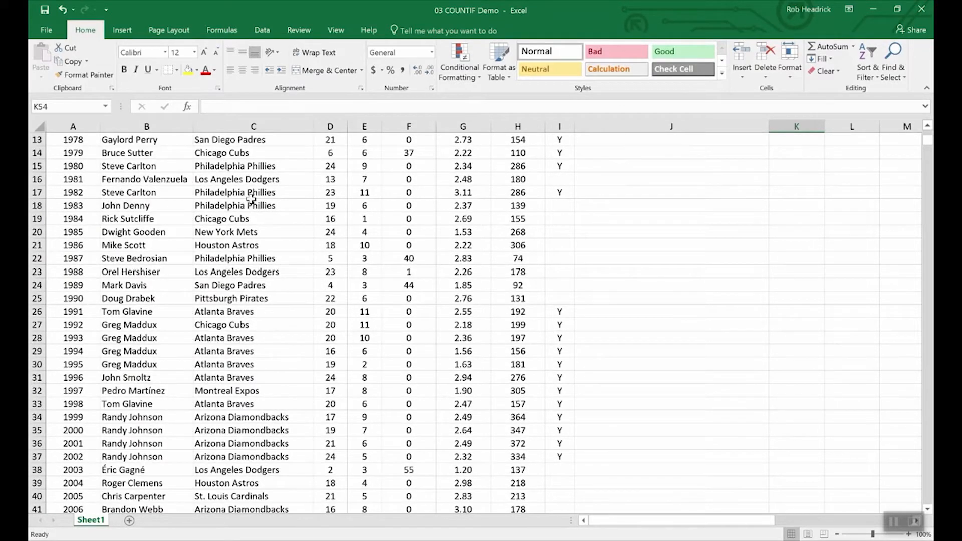
scroll(271, 333, "down", 4)
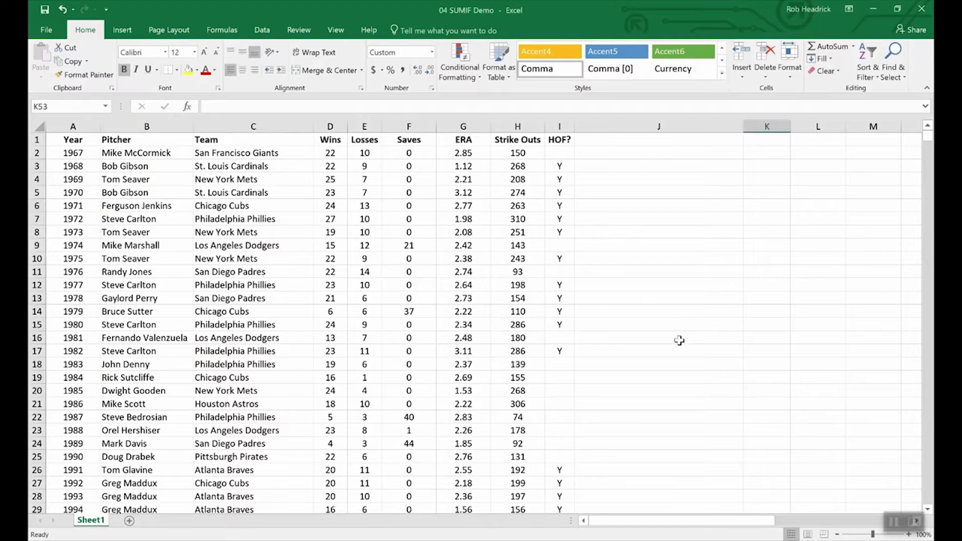
Enter =SUMIF(hof,"Y",Strike_Outs) in K53 to total Hall of Fame strike-outs, giving 5,931.
scroll(676, 330, "down", 16)
scroll(678, 341, "up", 3)
scroll(678, 340, "up", 4)
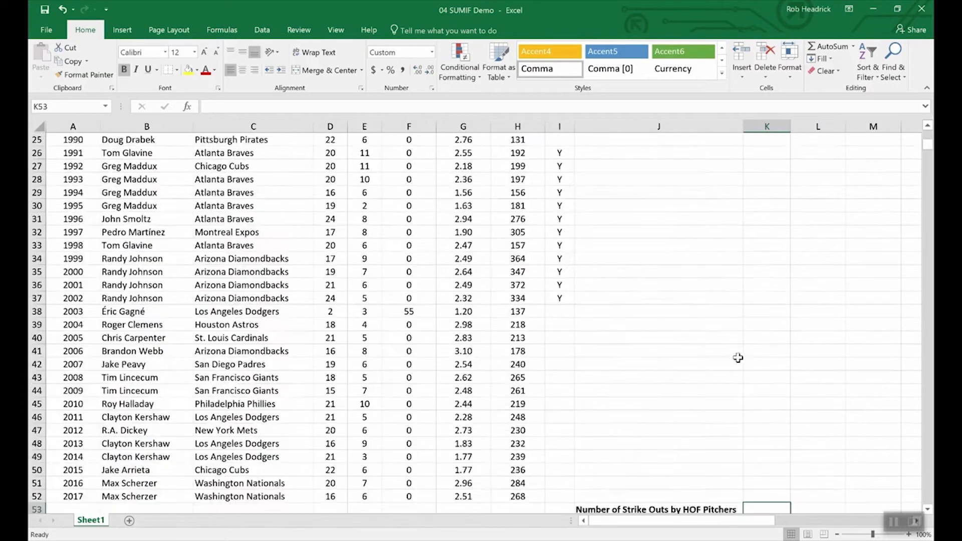
scroll(751, 466, "down", 3)
scroll(751, 466, "down", 1)
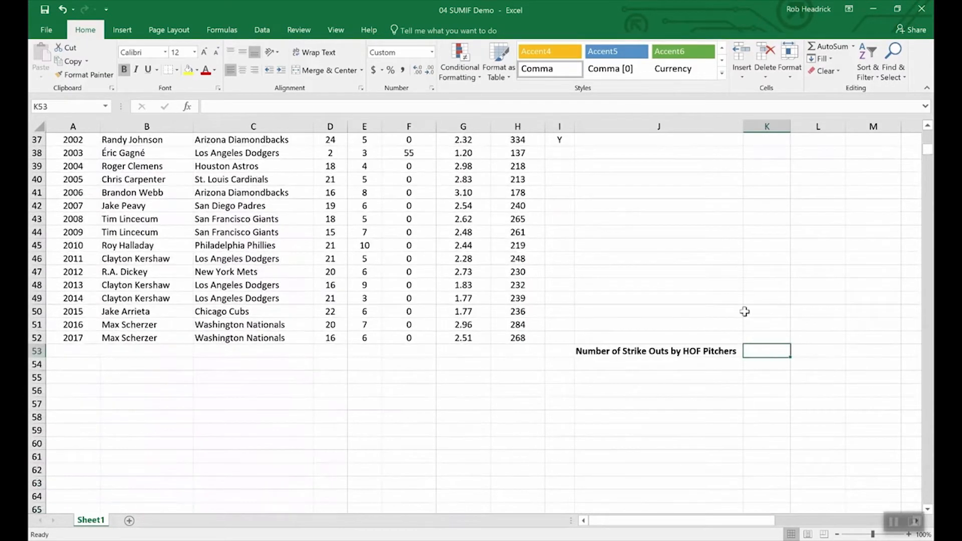
type("=")
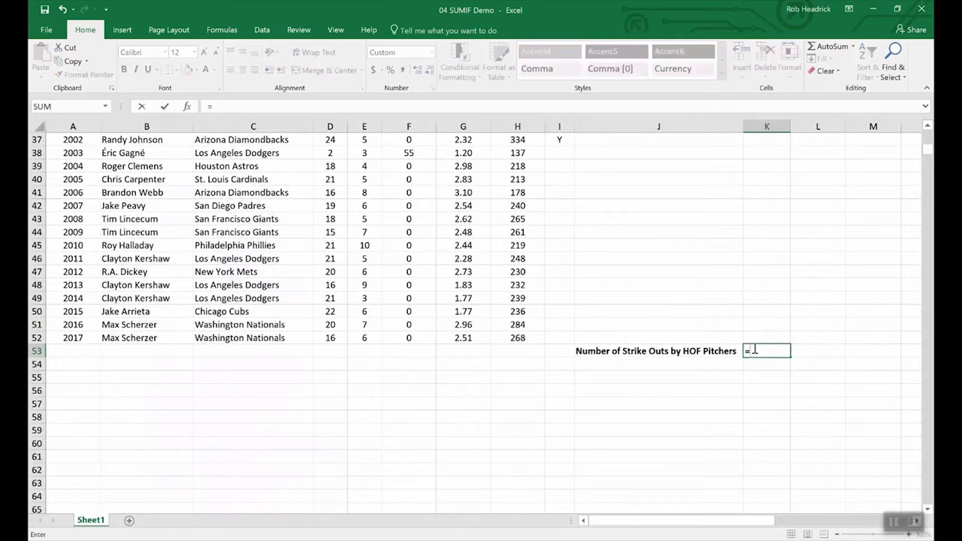
type("sumin")
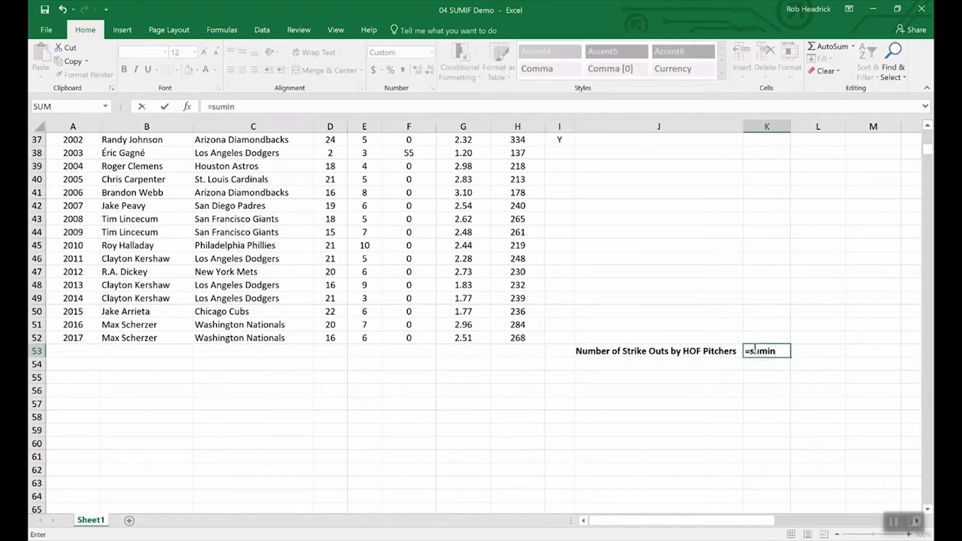
key("BackSpace")
type("f(")
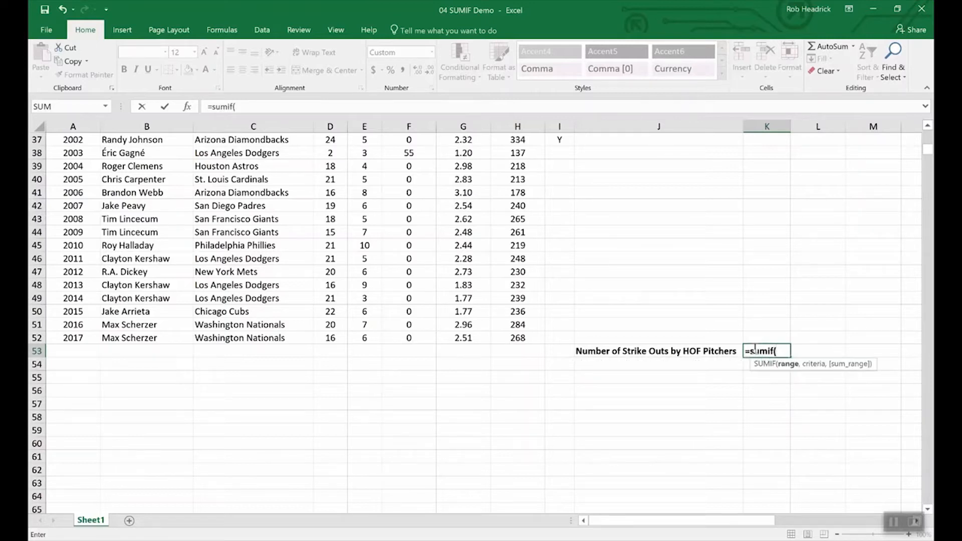
type("hof,")
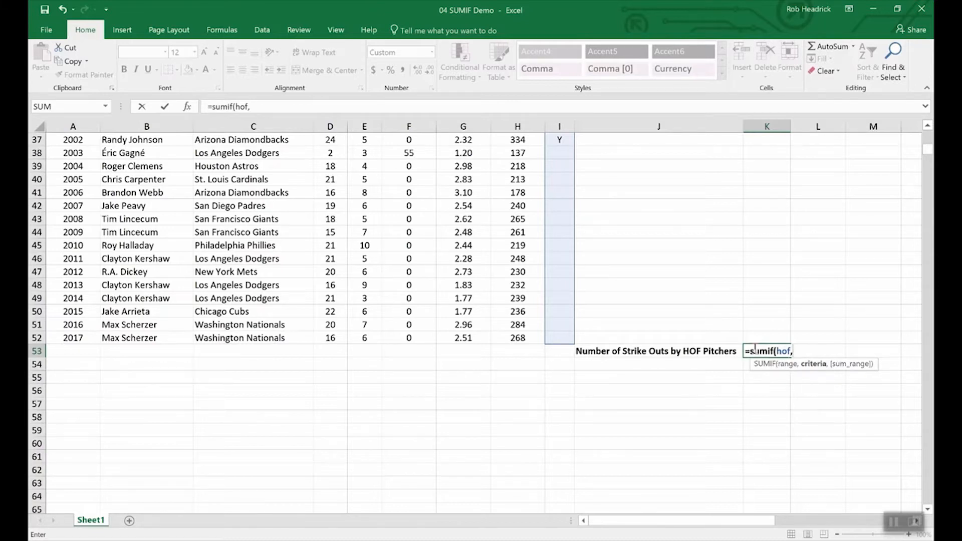
type("\"Y\",")
type("s")
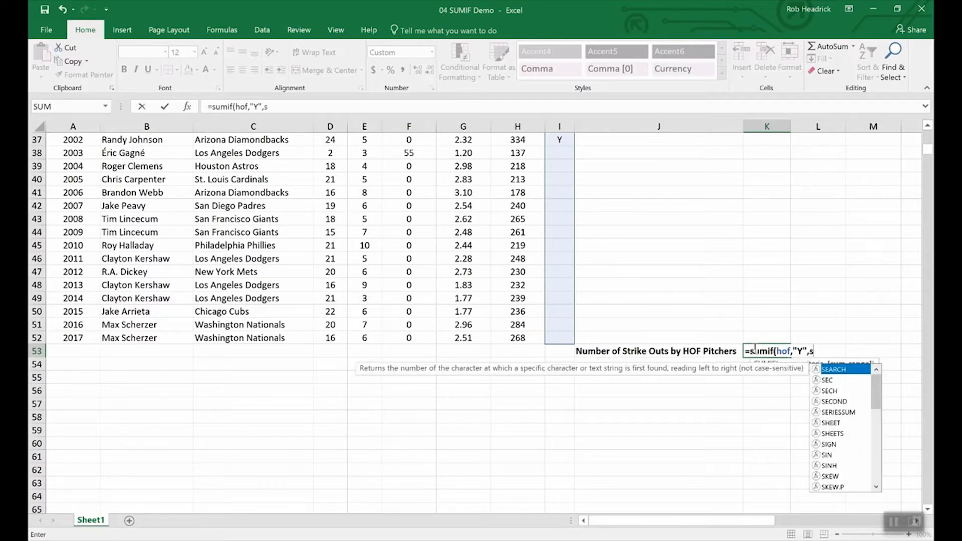
type("tr")
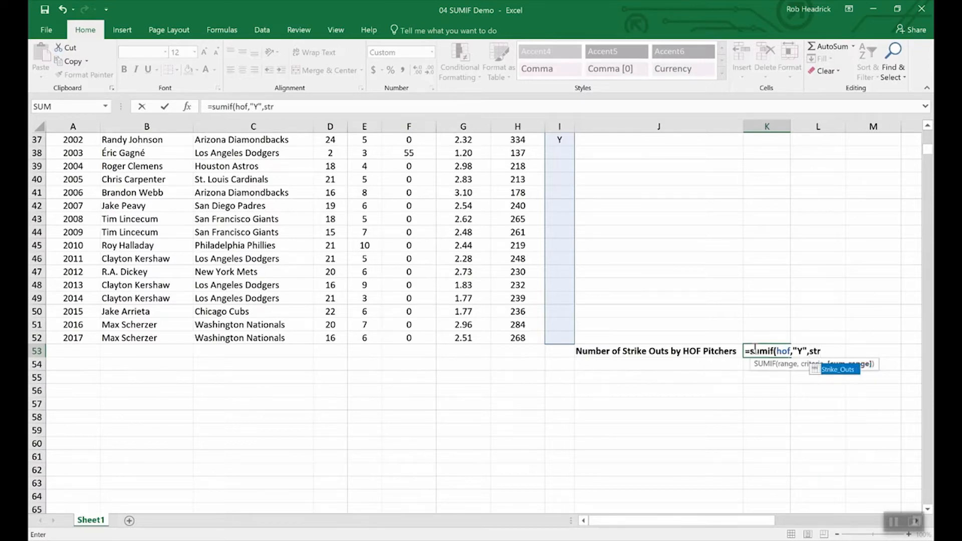
double_click(838, 372)
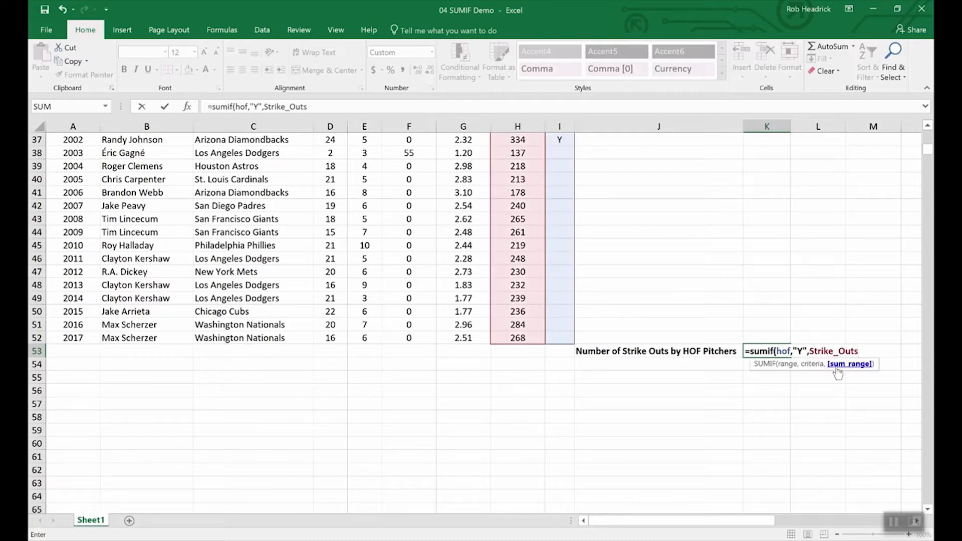
type(")")
key("Return")
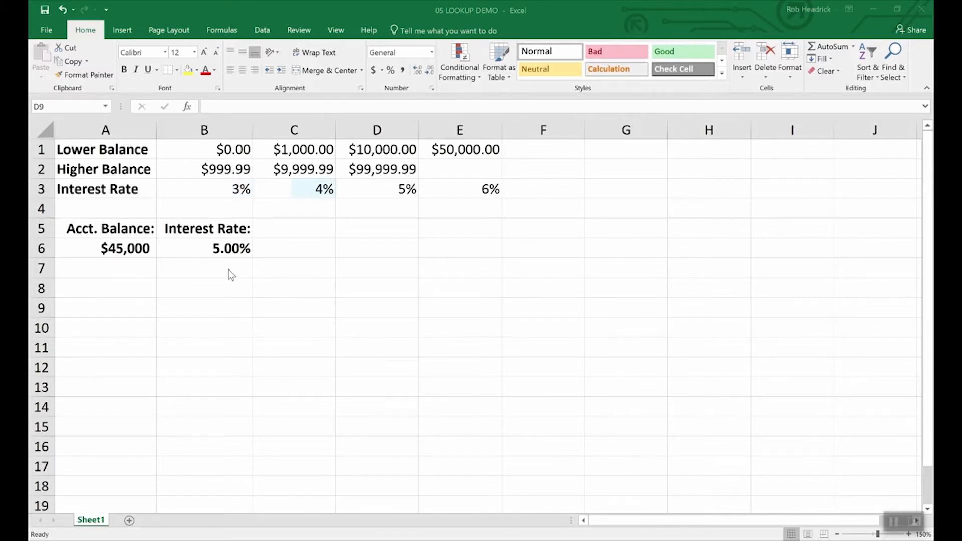
Inspect the $45,000 balance in A6 and its 5.00% interest-rate formula in B6.
left_click(125, 246)
left_click(125, 245)
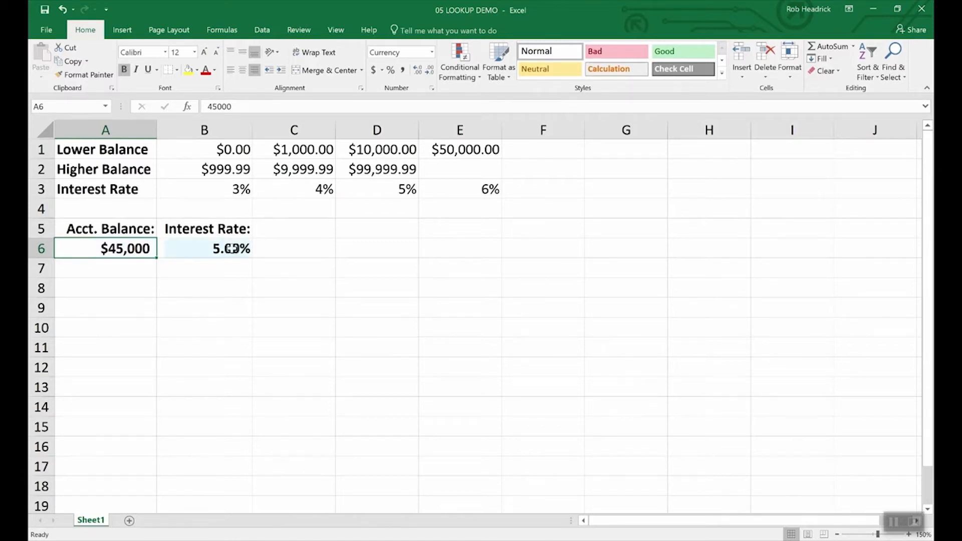
left_click(231, 248)
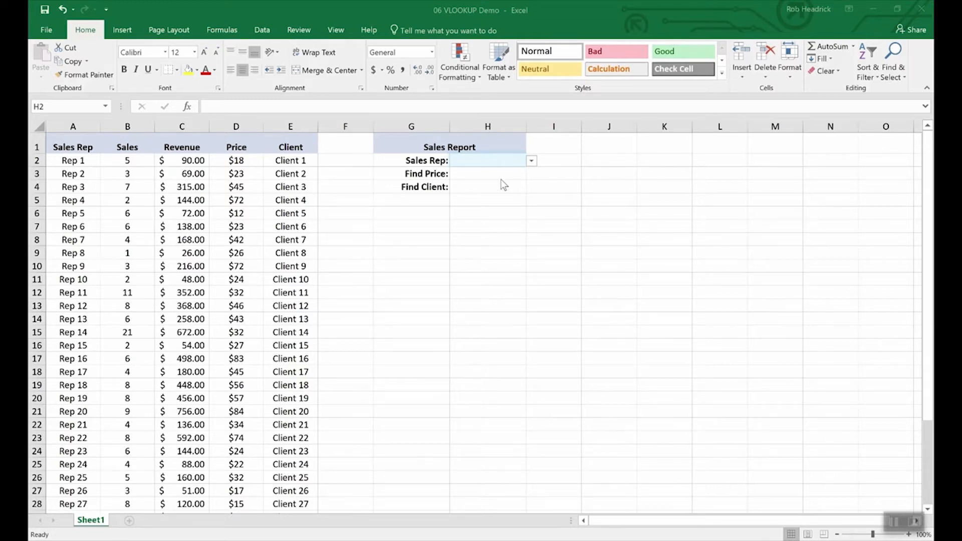
Choose Rep 16 as the Sales Rep in H2.
left_click(533, 165)
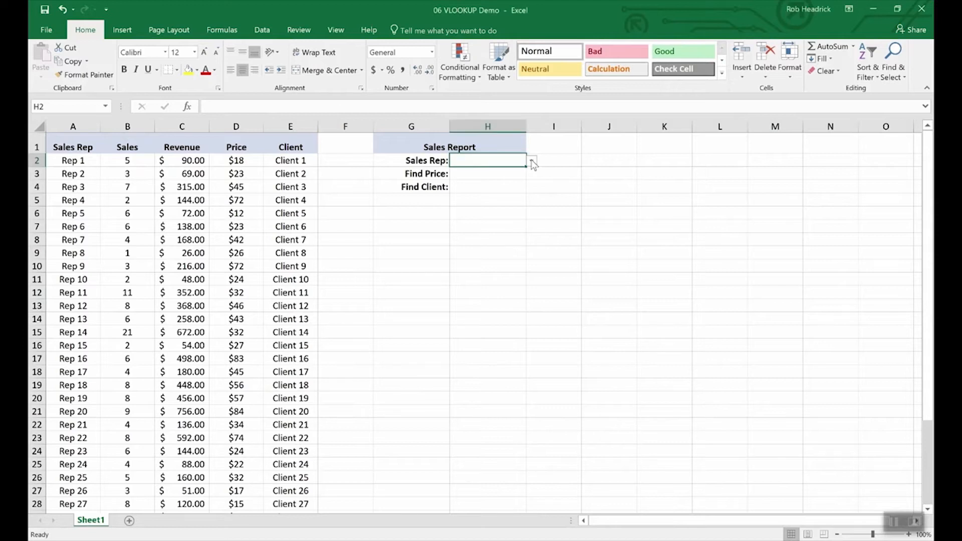
left_click(531, 161)
mouse_move(531, 185)
left_mouse_down()
mouse_move(528, 254)
mouse_move(523, 189)
left_mouse_up()
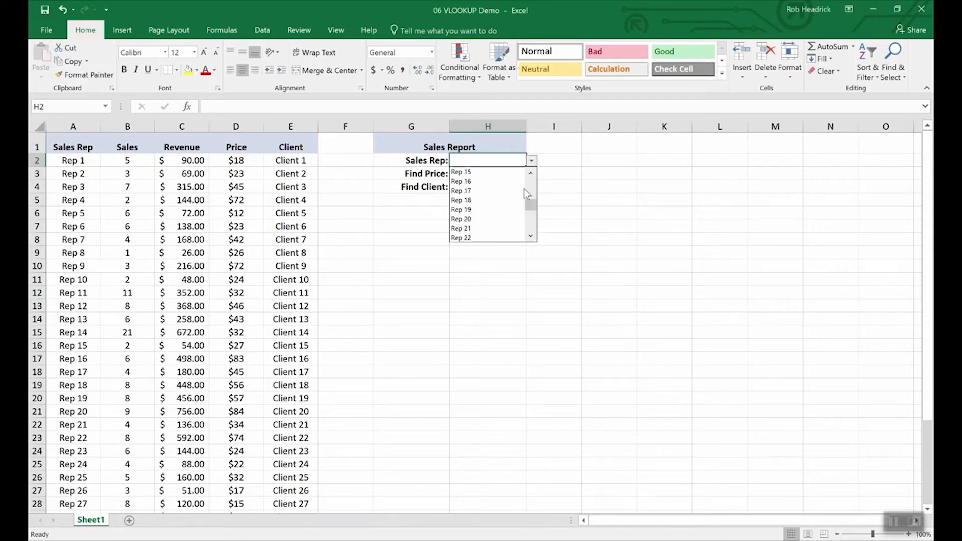
left_click(463, 181)
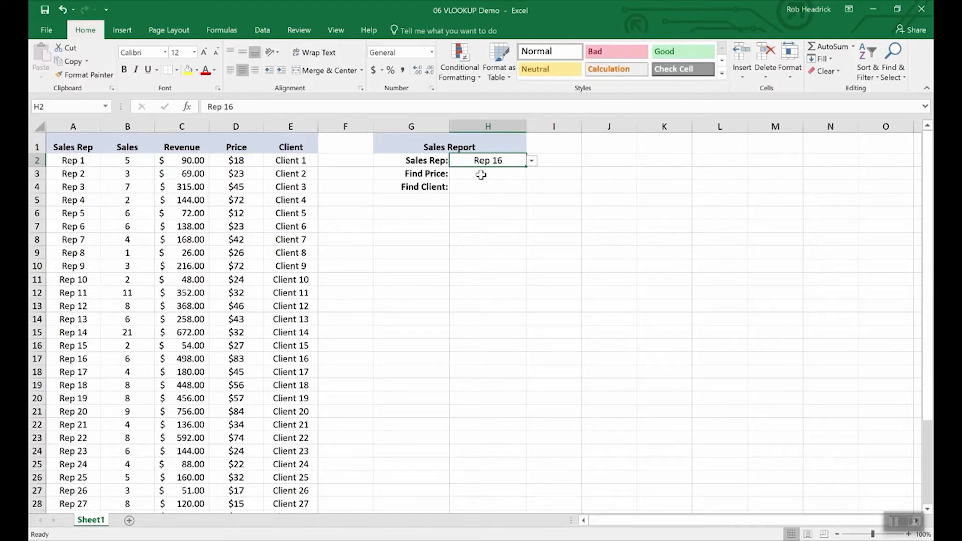
Enter =VLOOKUP(H2,A2:E36,4,FALSE) in H3 so Find Price shows $83.00.
left_click(481, 174)
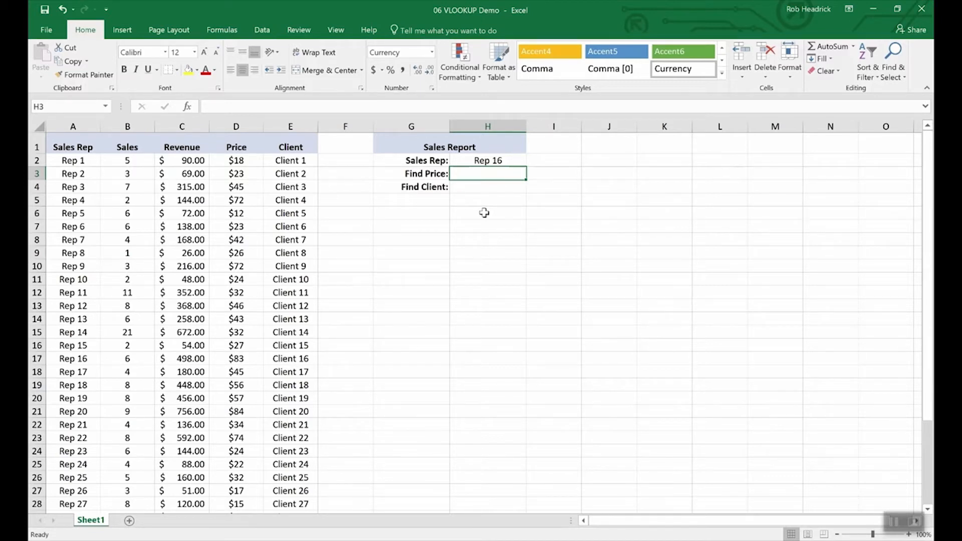
type("=")
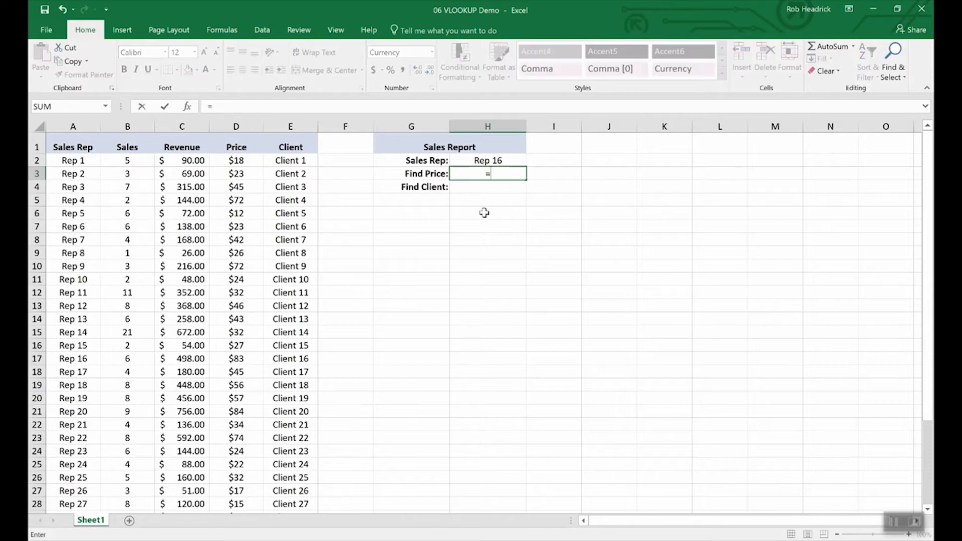
type("vlookup")
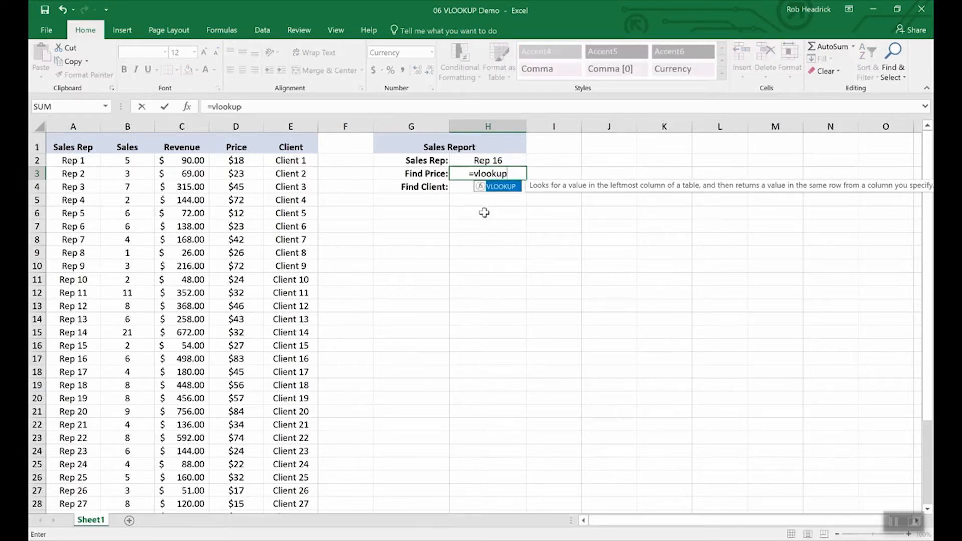
type("(")
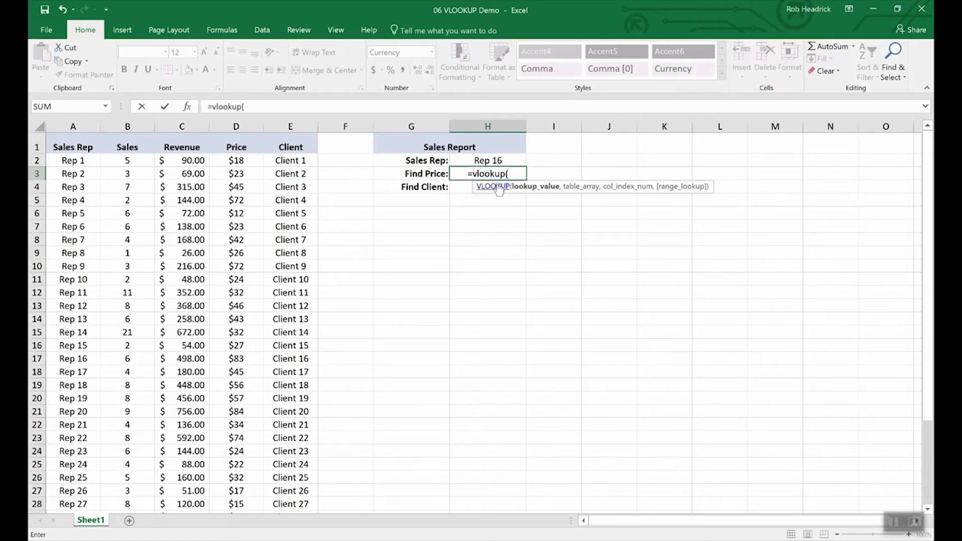
left_click(487, 161)
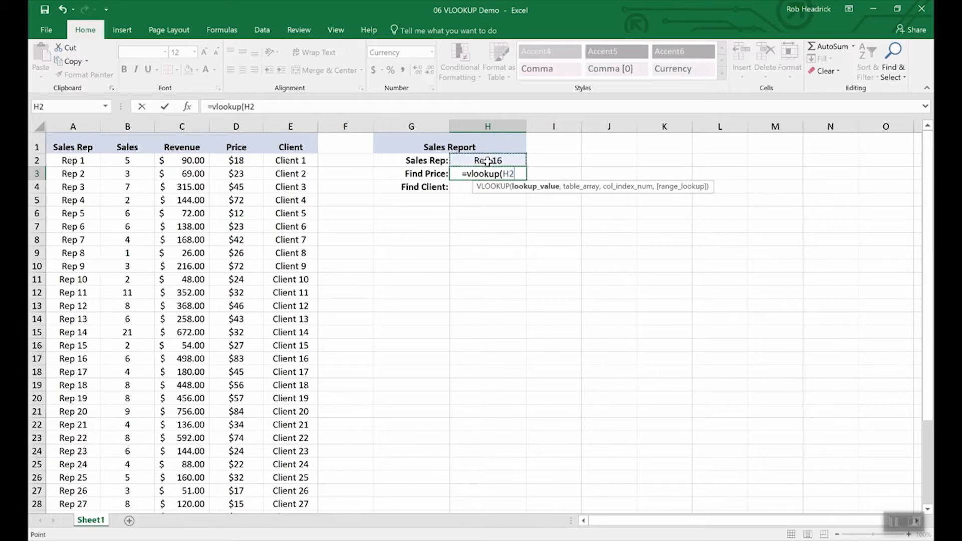
type(",")
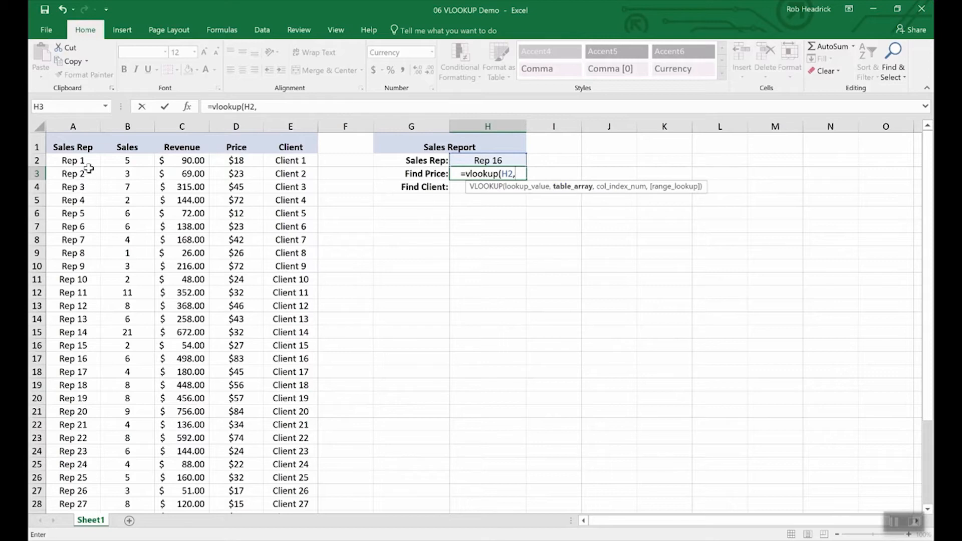
left_click_drag(70, 162, 267, 467)
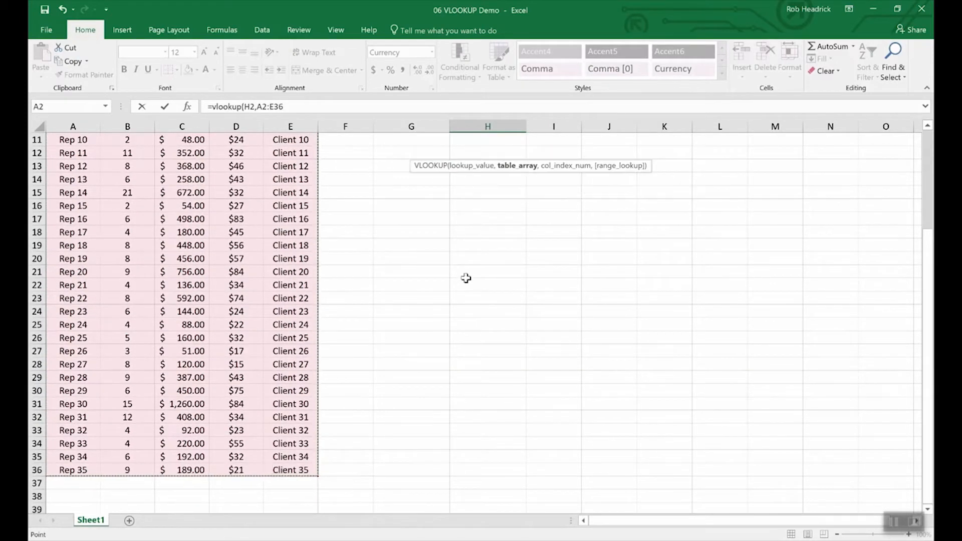
scroll(469, 270, "up", 4)
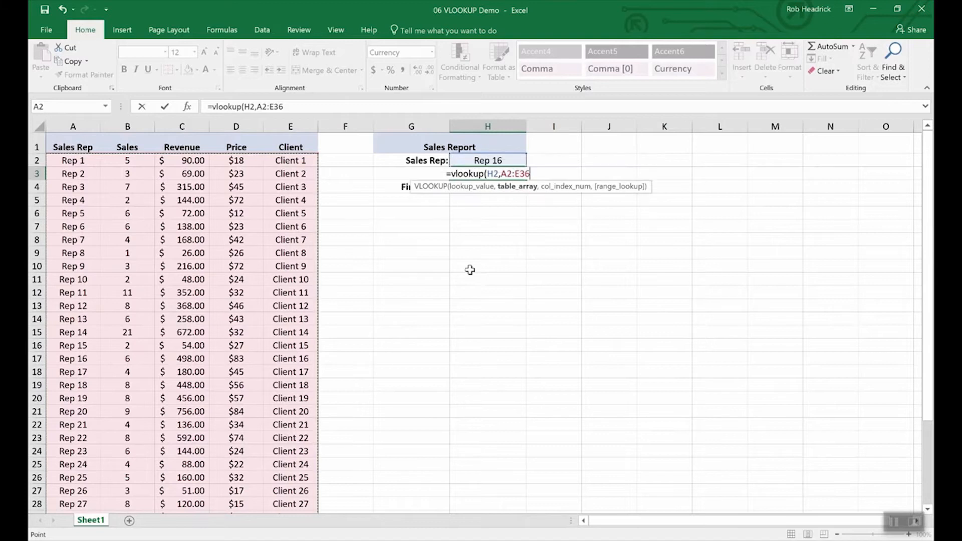
type(",")
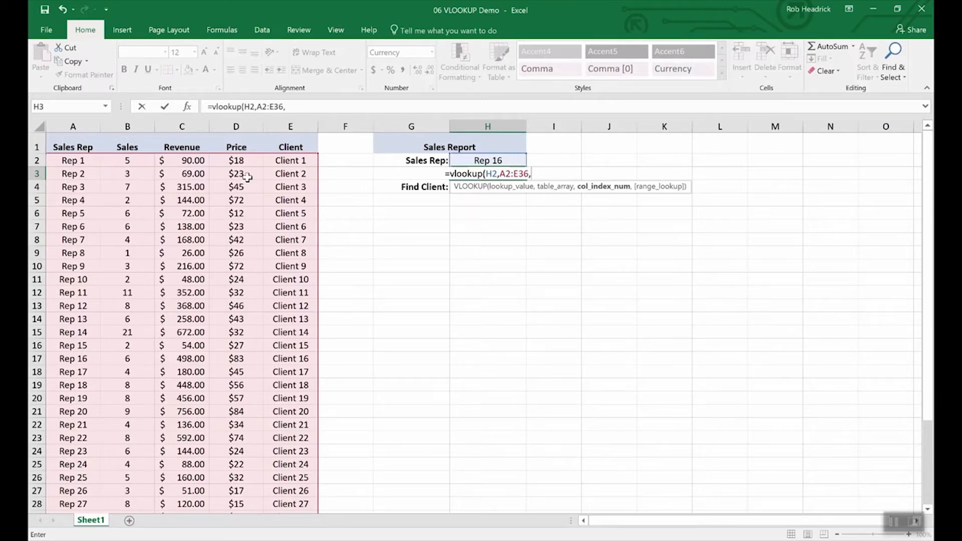
type("4")
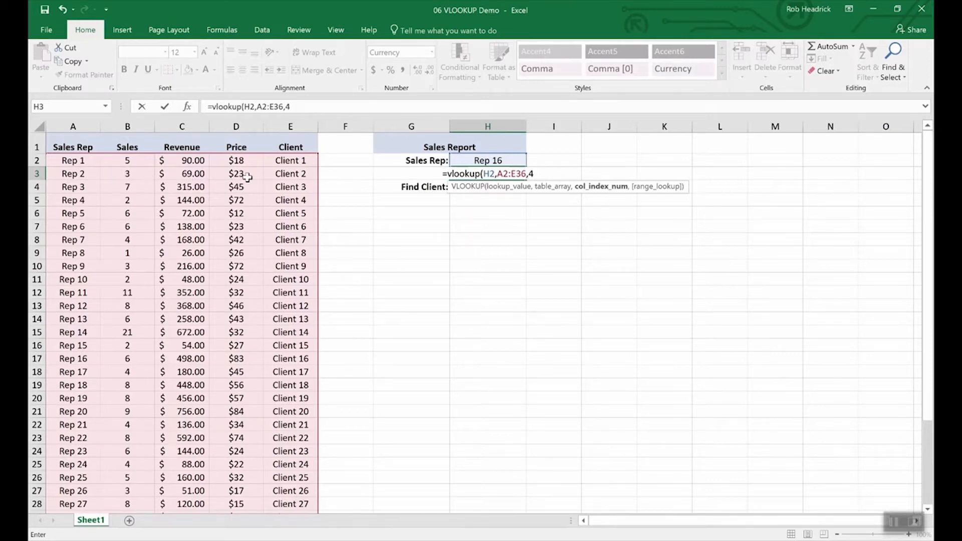
type(",")
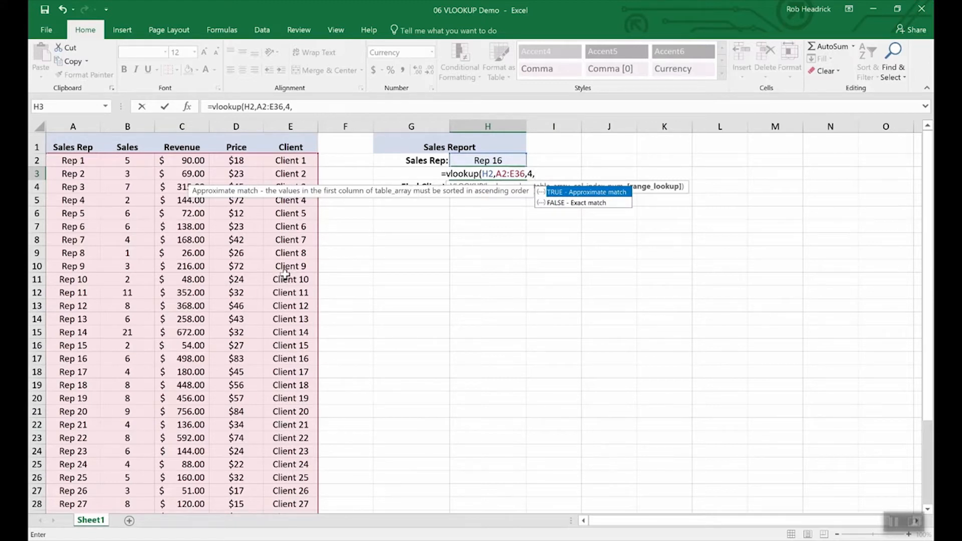
type("false")
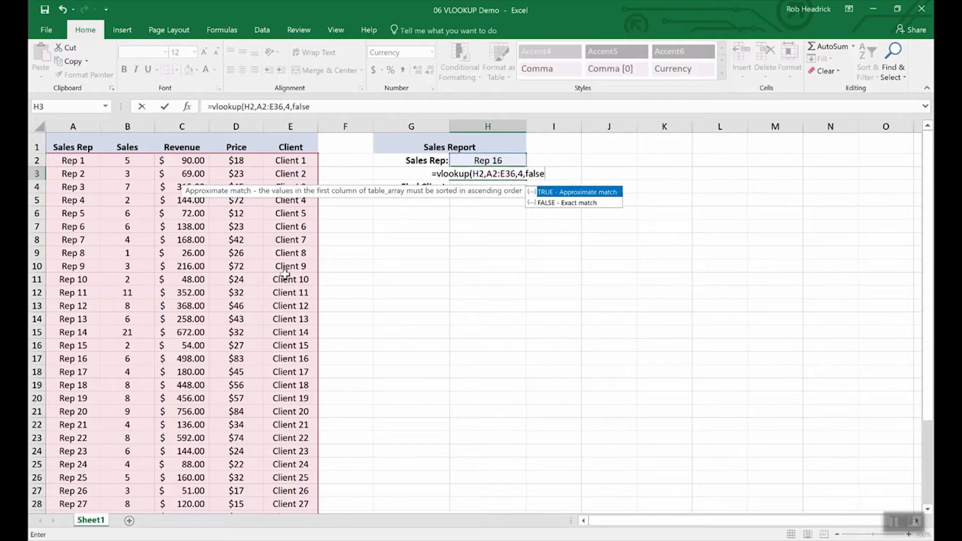
key("Return")
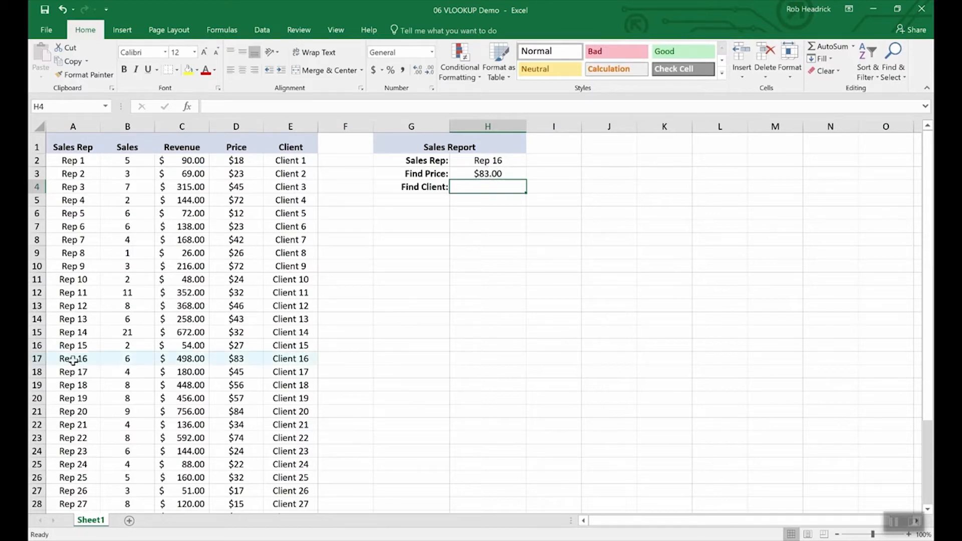
Check Rep 16's row, then copy the H3 price formula into Find Client cell H4.
left_click(36, 359)
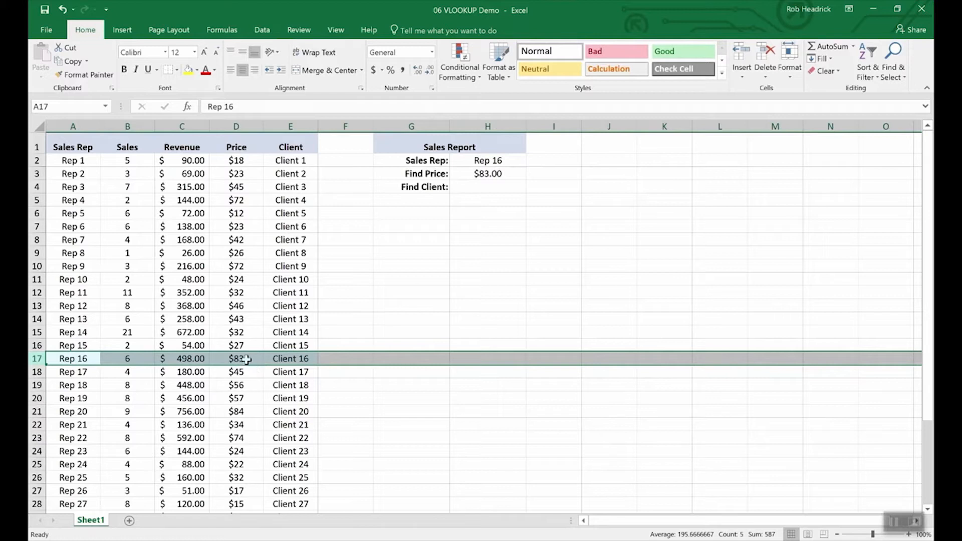
left_click(484, 185)
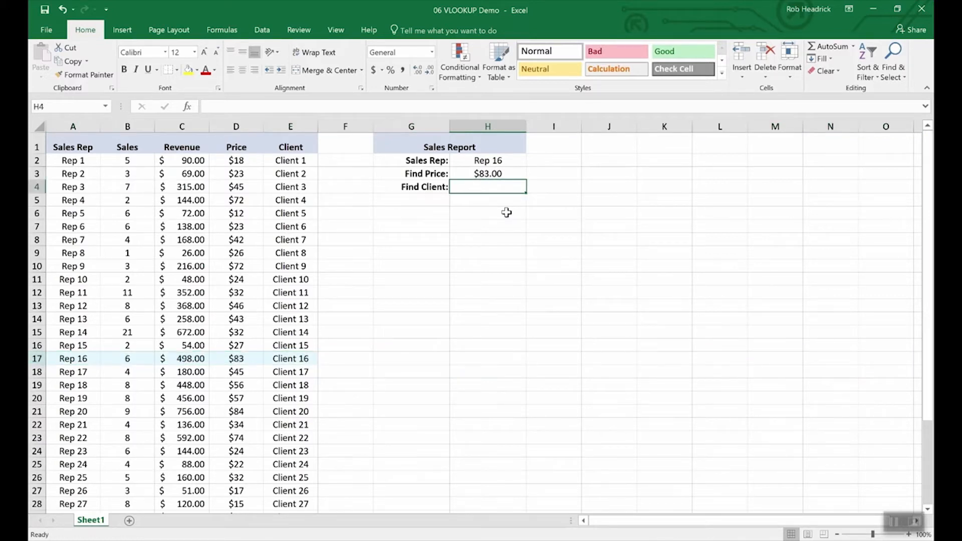
key("Up")
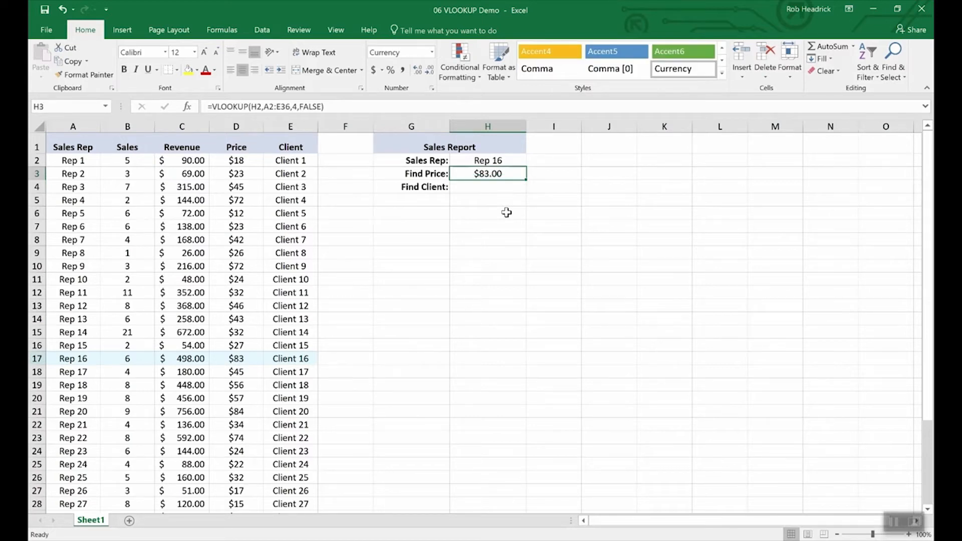
key("Down")
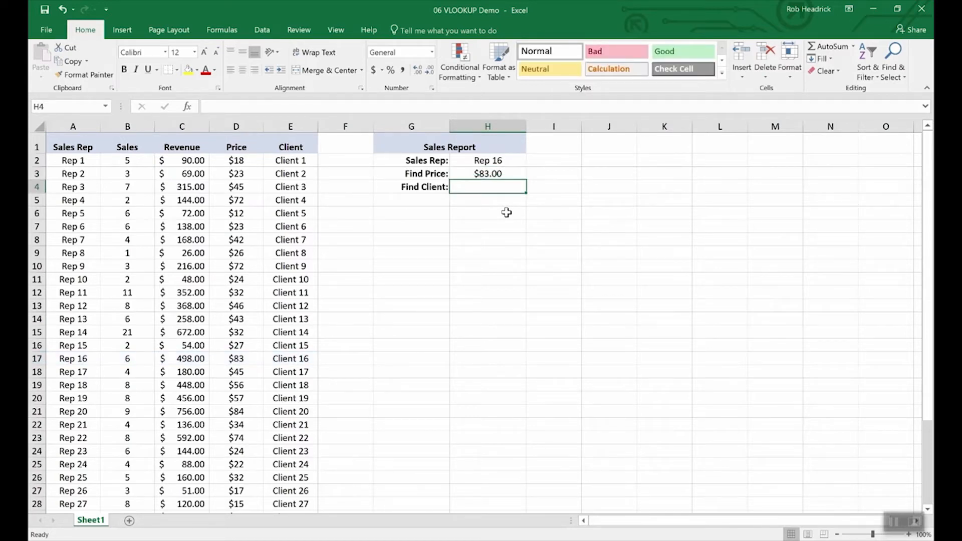
key("Up")
key("ctrl+c")
key("Down")
key("ctrl+v")
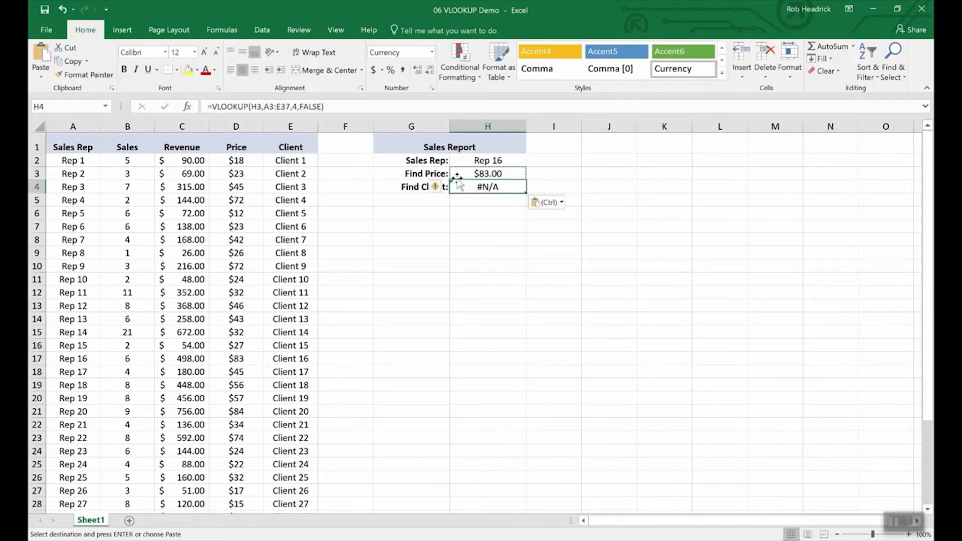
Change H4's lookup value to H2 and column index to 5, returning Client 16.
left_click(261, 106)
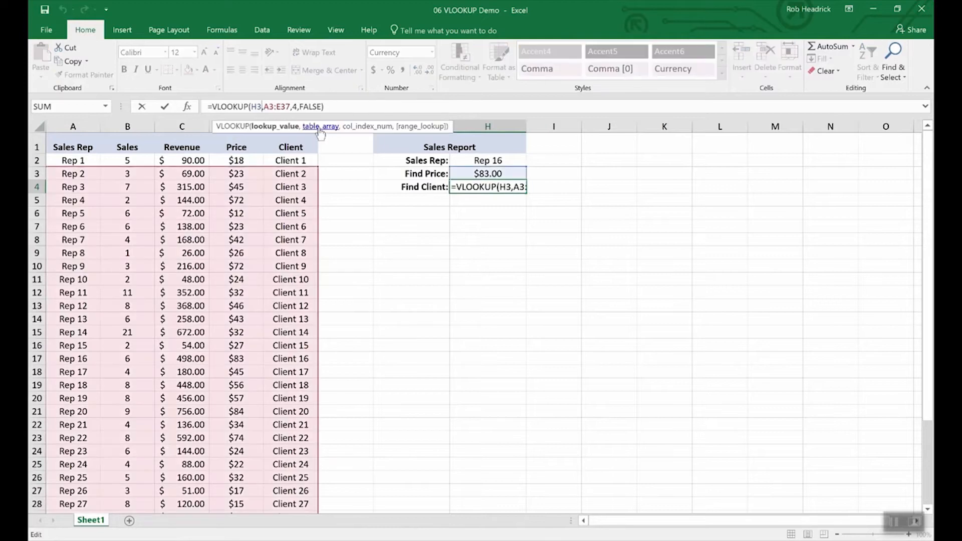
key("BackSpace")
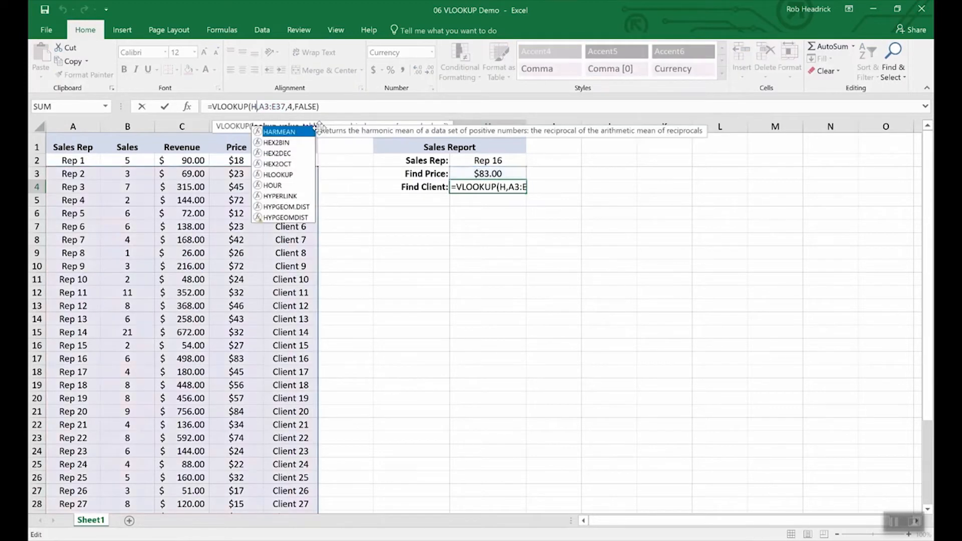
type("2")
key("Right")
key("Right")
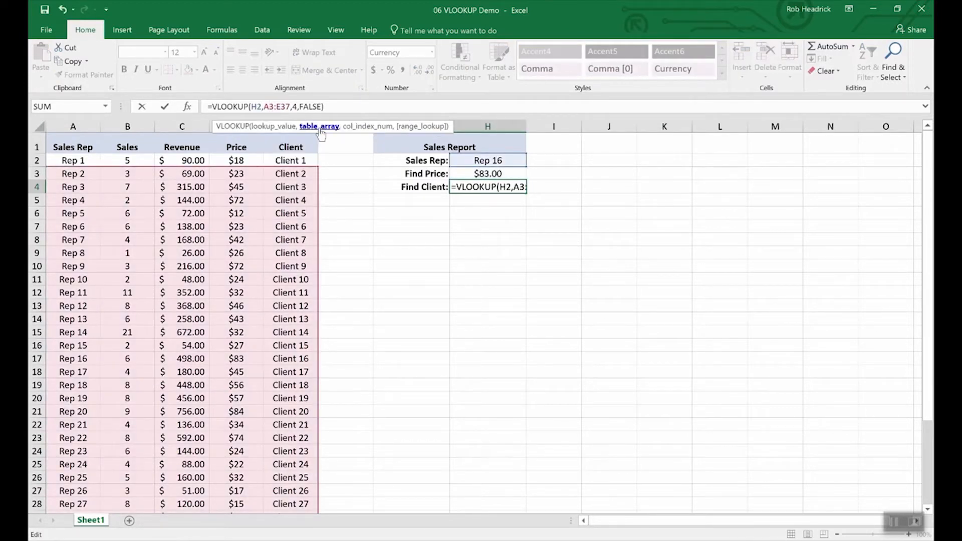
key("Right")
key("Right")
key("Right")
key("Right")
key("Right")
key("Right")
key("Right")
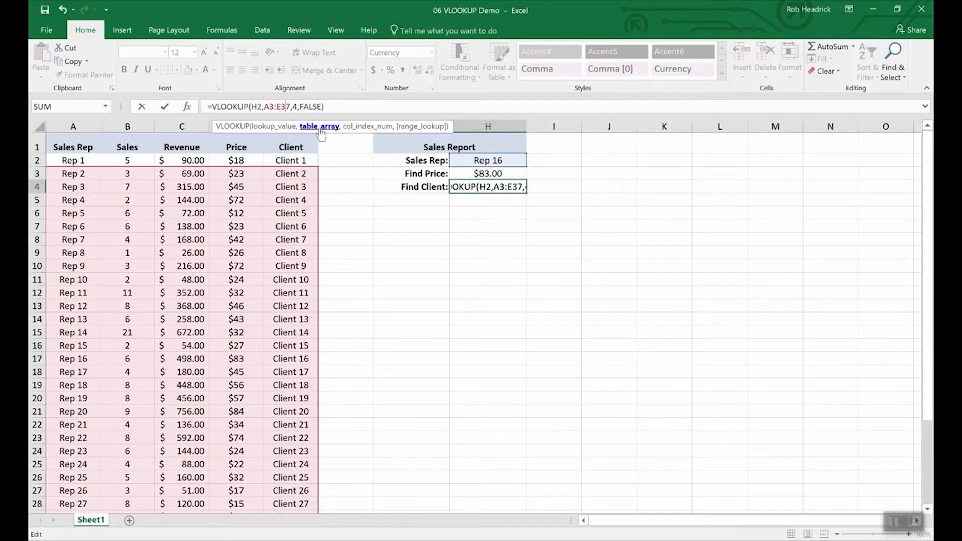
key("BackSpace")
type("5")
key("Return")
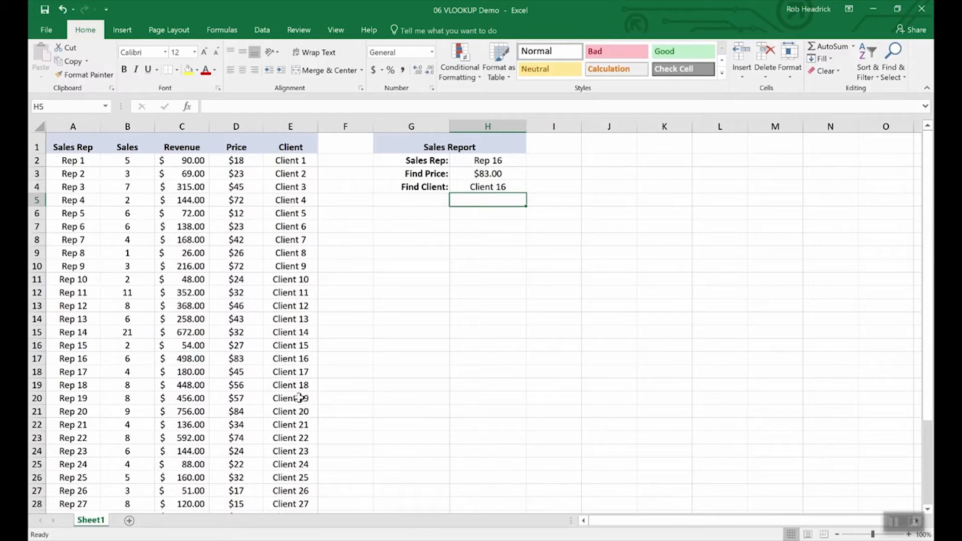
Set the Sales Rep in H2 to Rep 19, so the report shows $57.00 and Client 19.
left_click(36, 358)
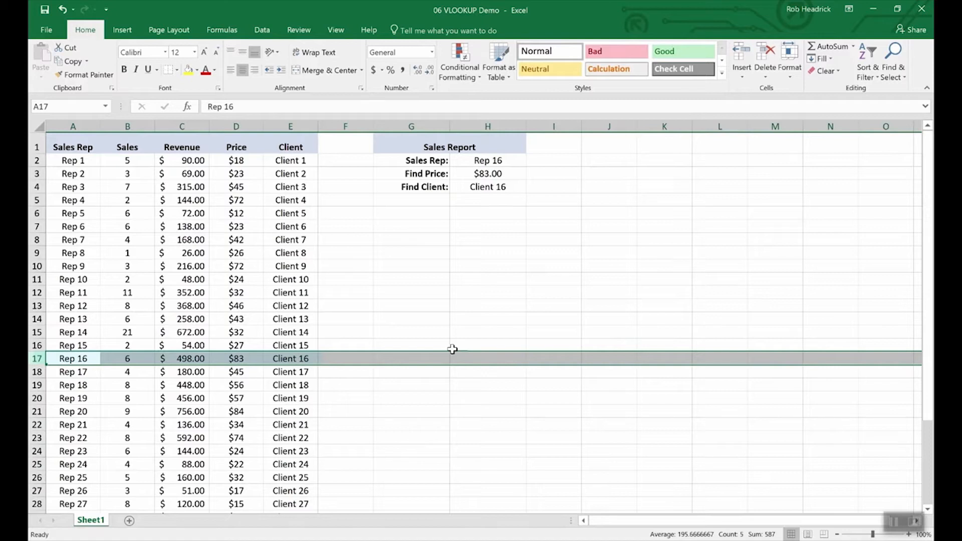
left_click(493, 161)
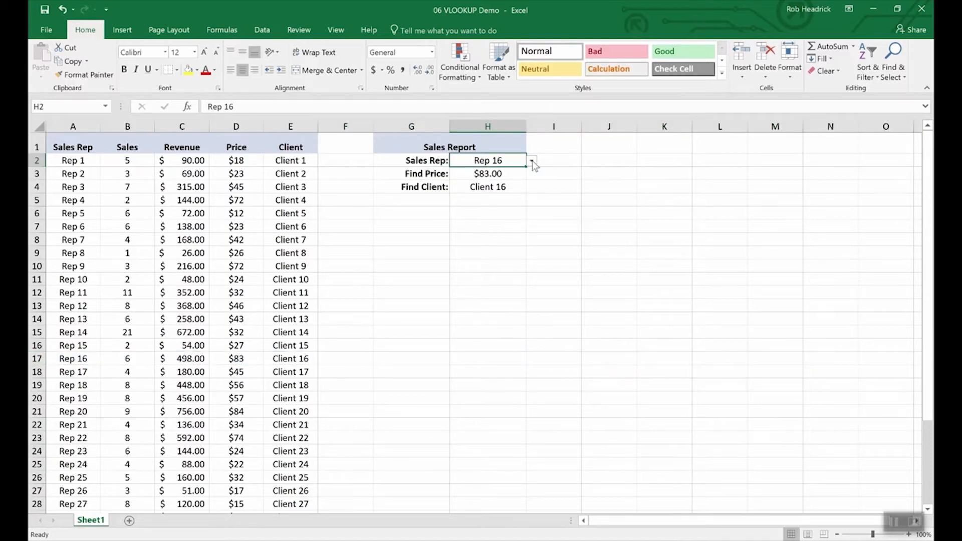
left_click(532, 161)
left_click(503, 200)
left_click(532, 160)
left_click(504, 229)
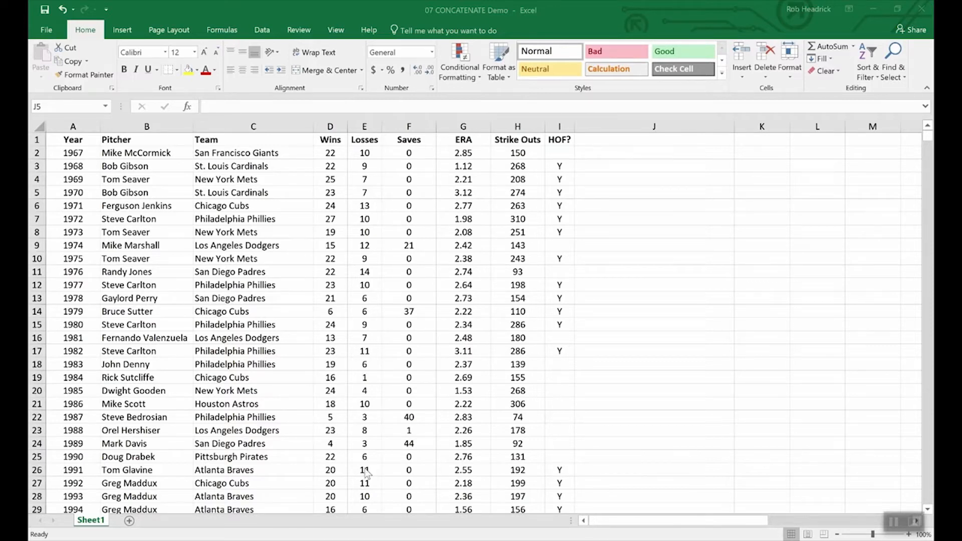
left_click(405, 501)
left_click_drag(328, 140, 362, 140)
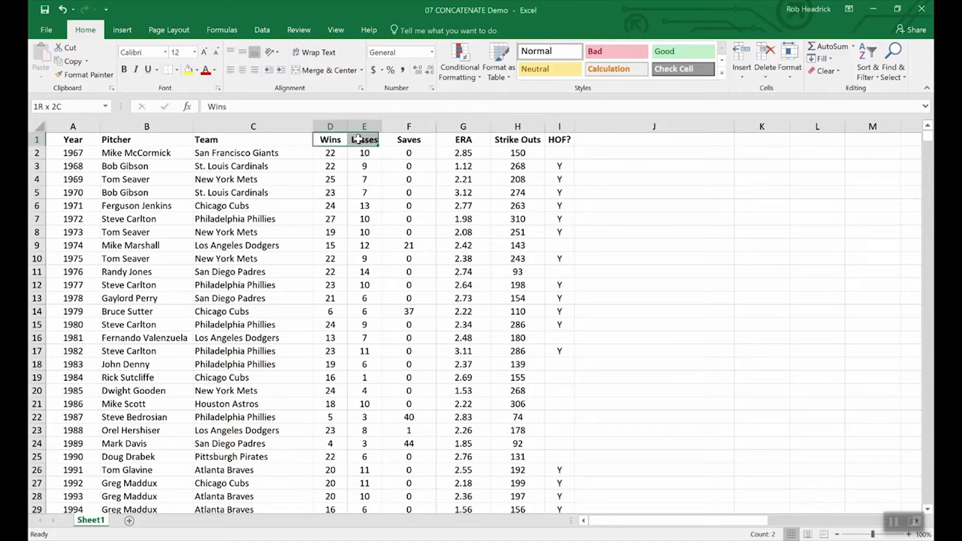
left_click(359, 219)
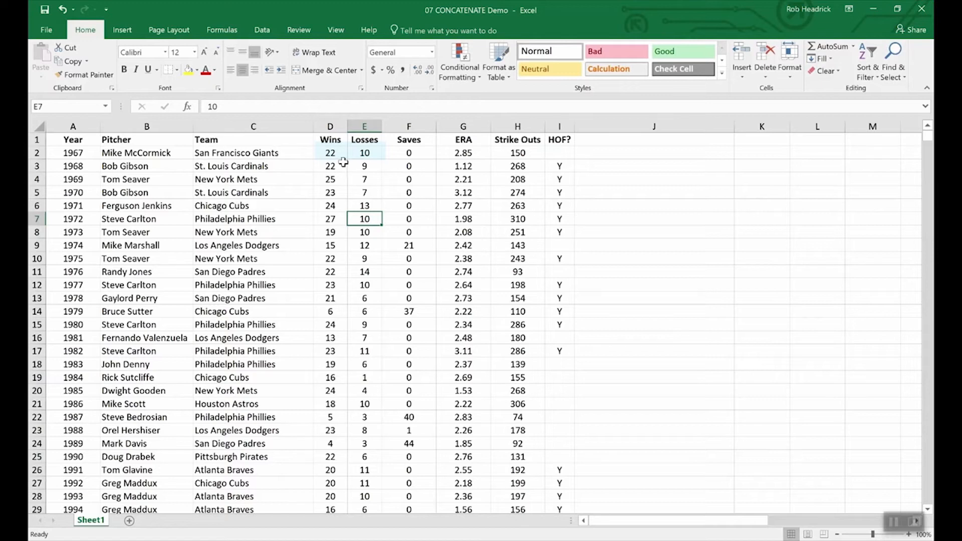
double_click(342, 154)
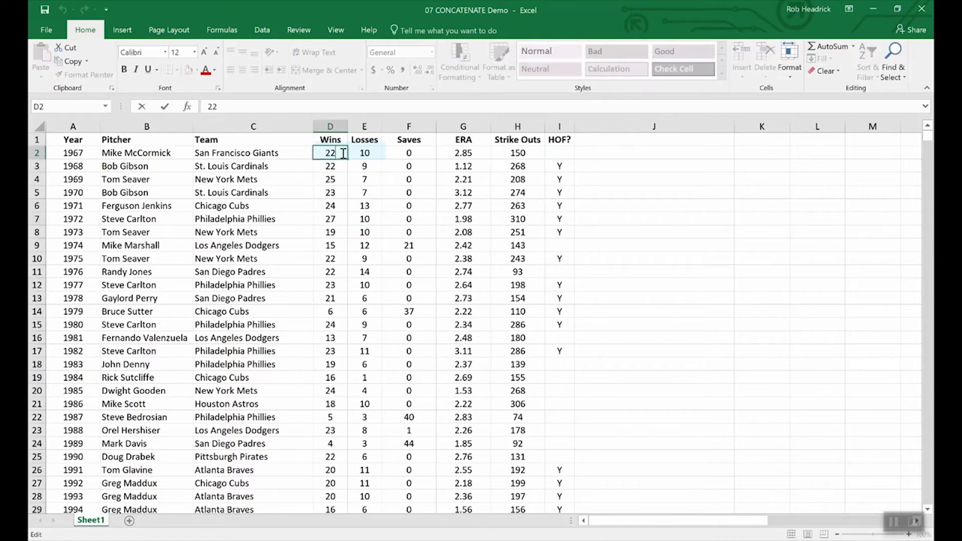
type("-")
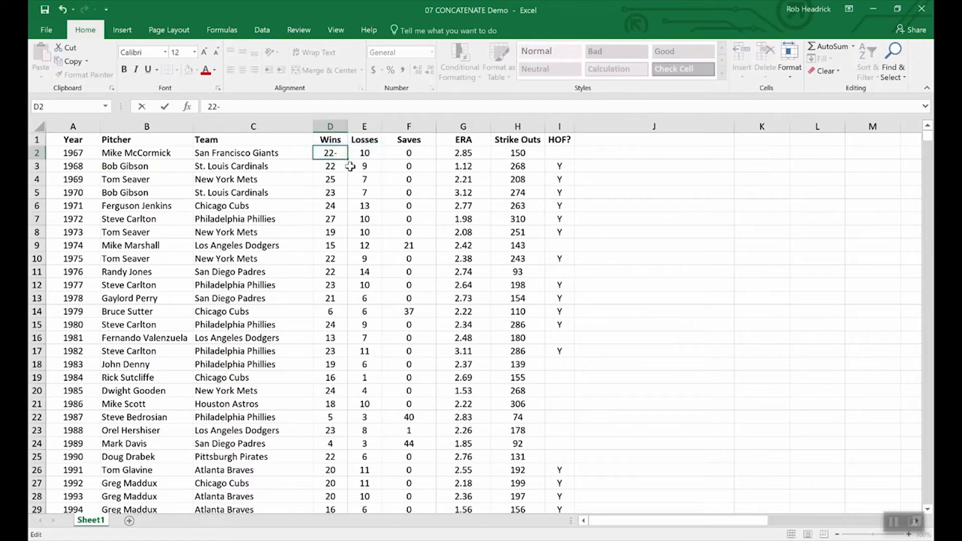
type("10")
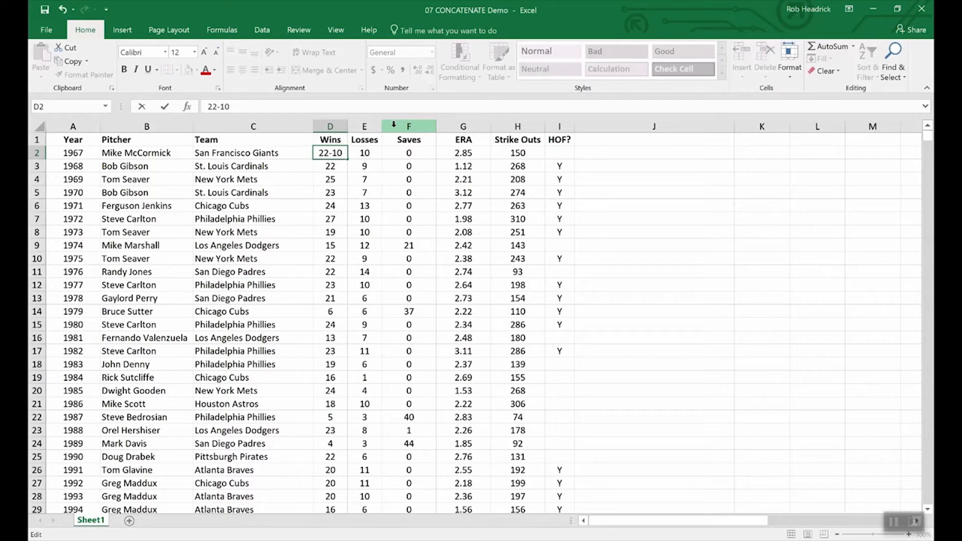
key("BackSpace")
key("BackSpace")
key("BackSpace")
key("Return")
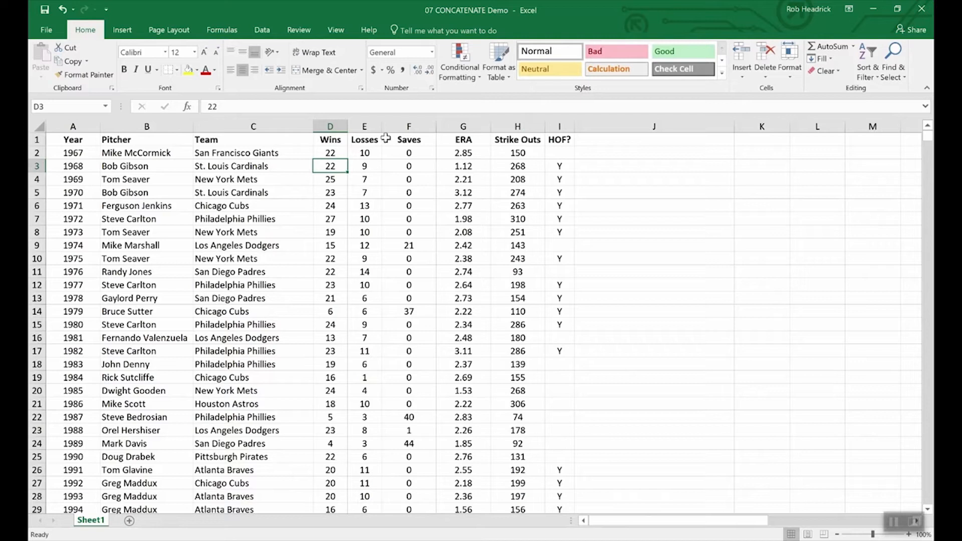
right_click(396, 126)
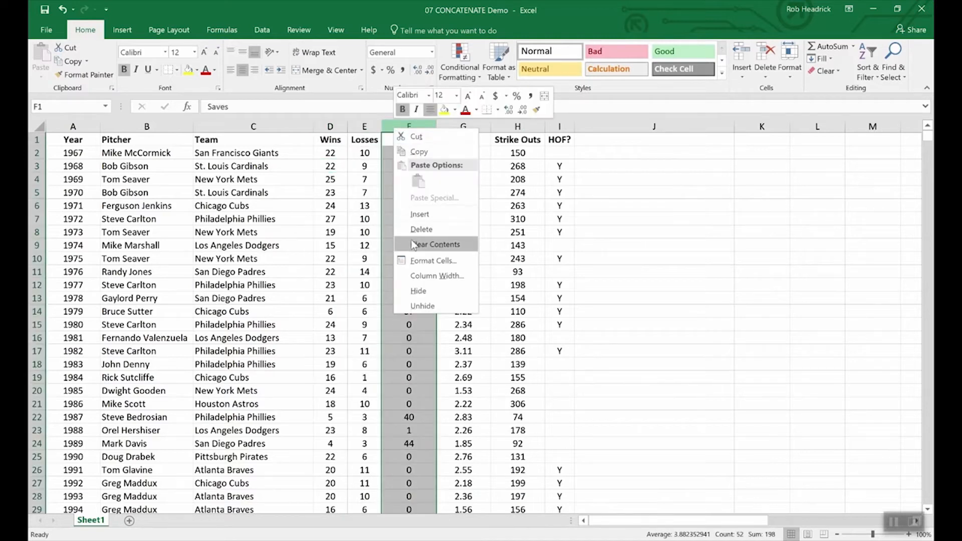
Insert a blank column before Saves and give it the header W-L in F1.
key("Escape")
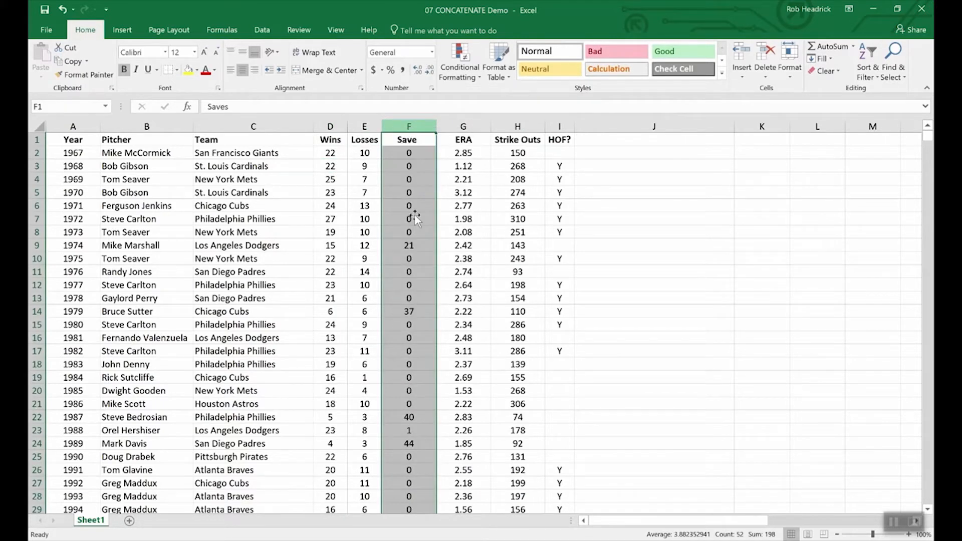
left_click(400, 139)
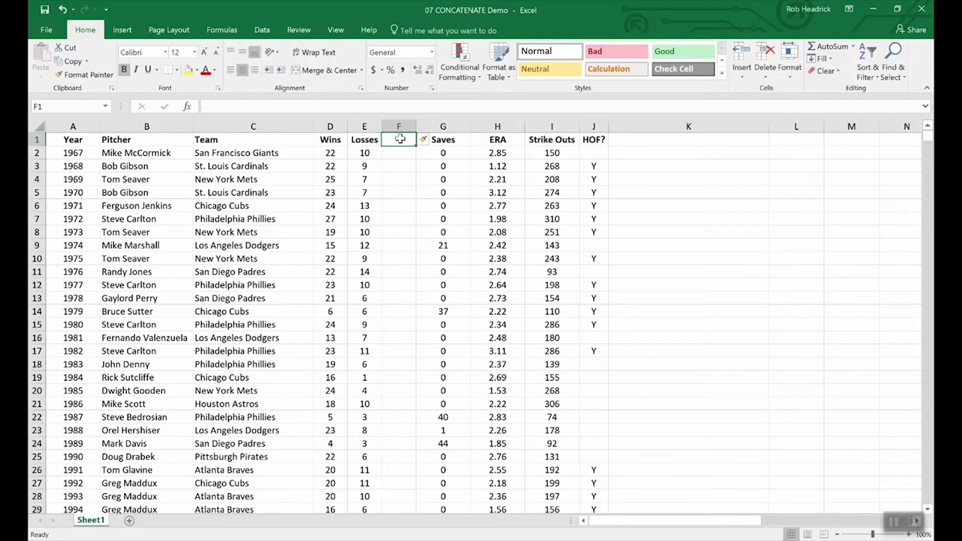
type("W-")
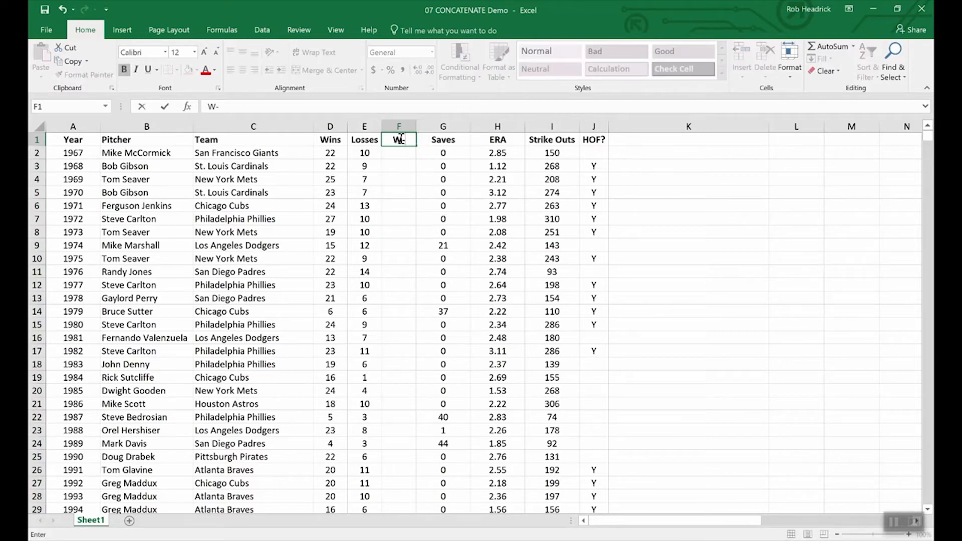
type("L")
key("Return")
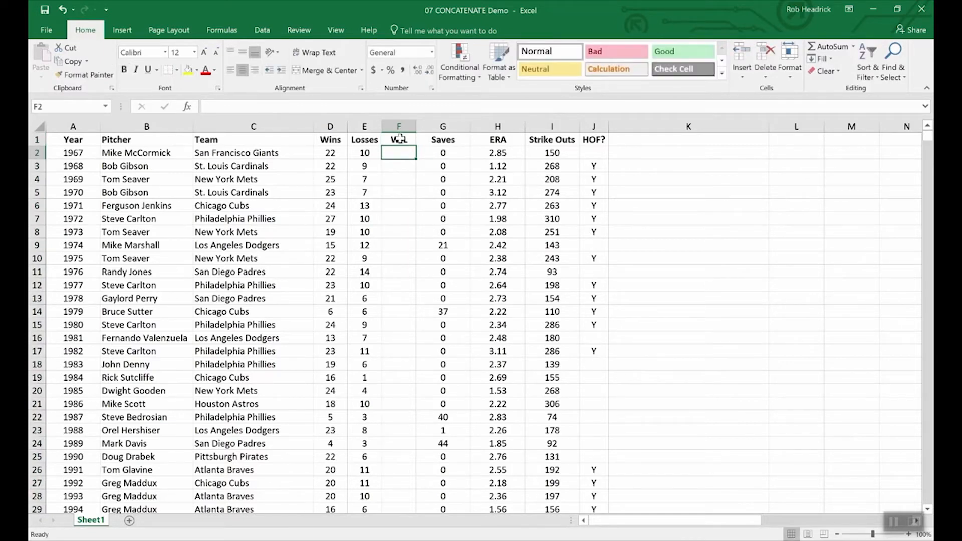
Enter =CONCATENATE(D2,E2) in F2, joining wins and losses into 2210.
type("=")
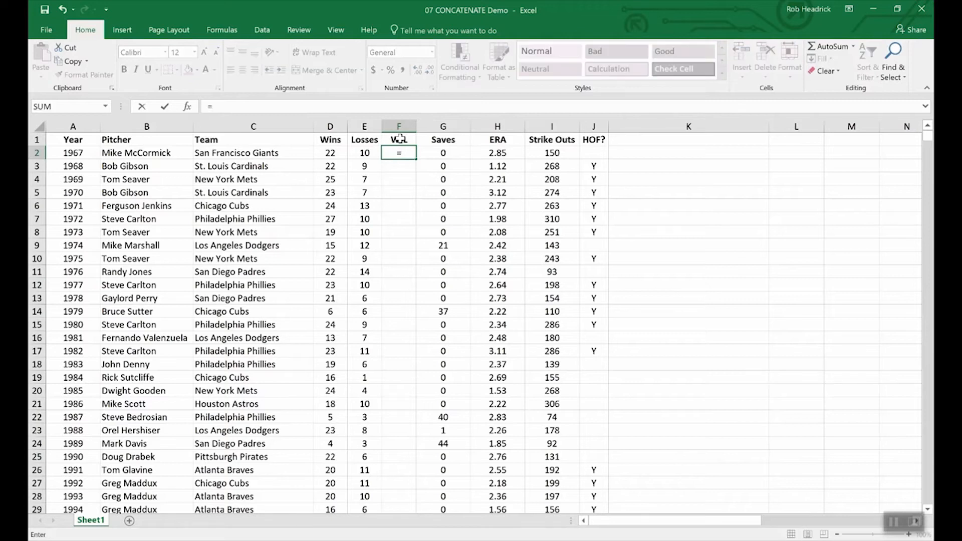
type("conc")
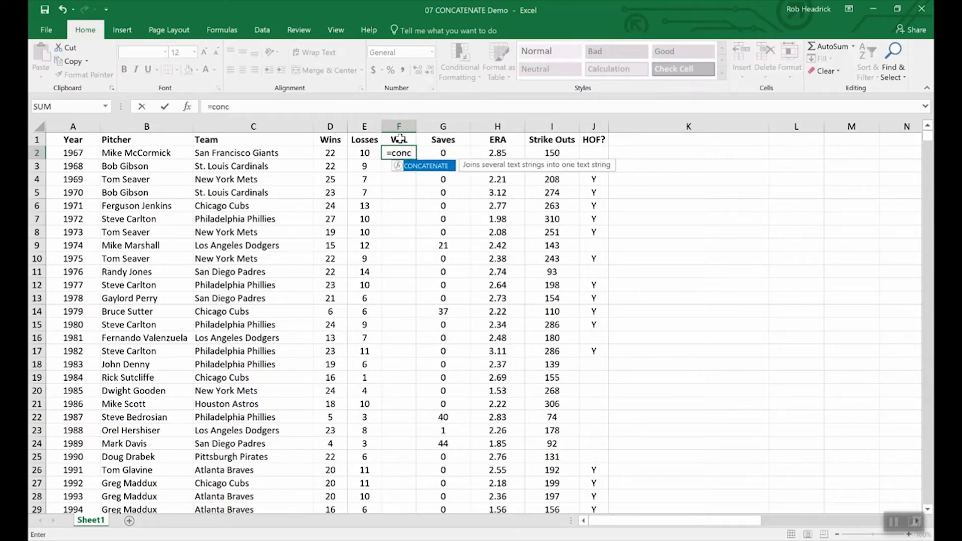
double_click(433, 169)
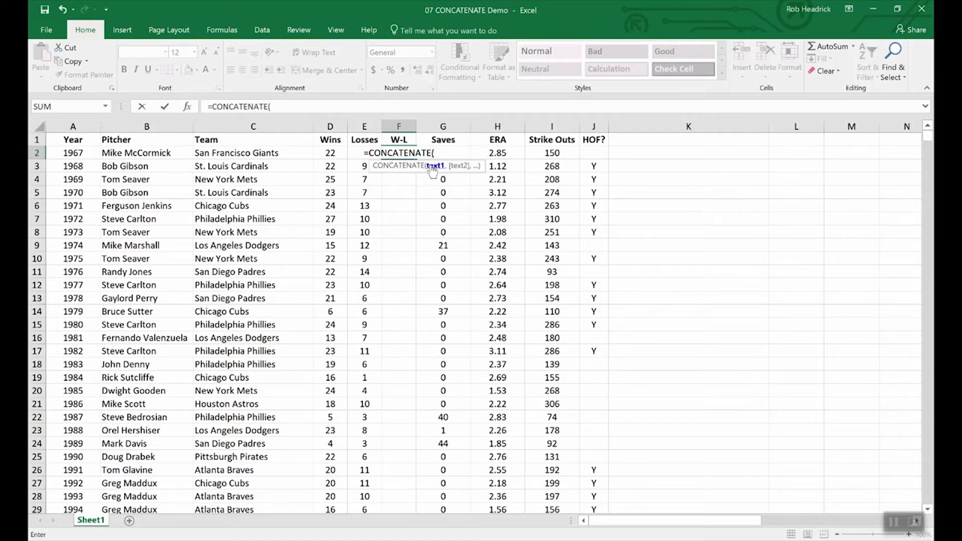
left_click(328, 153)
type(",")
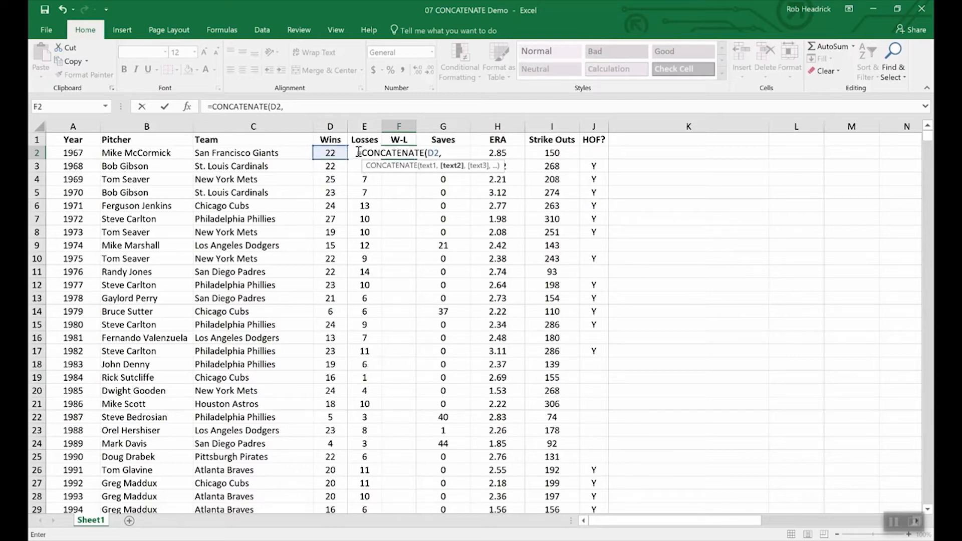
type("e2")
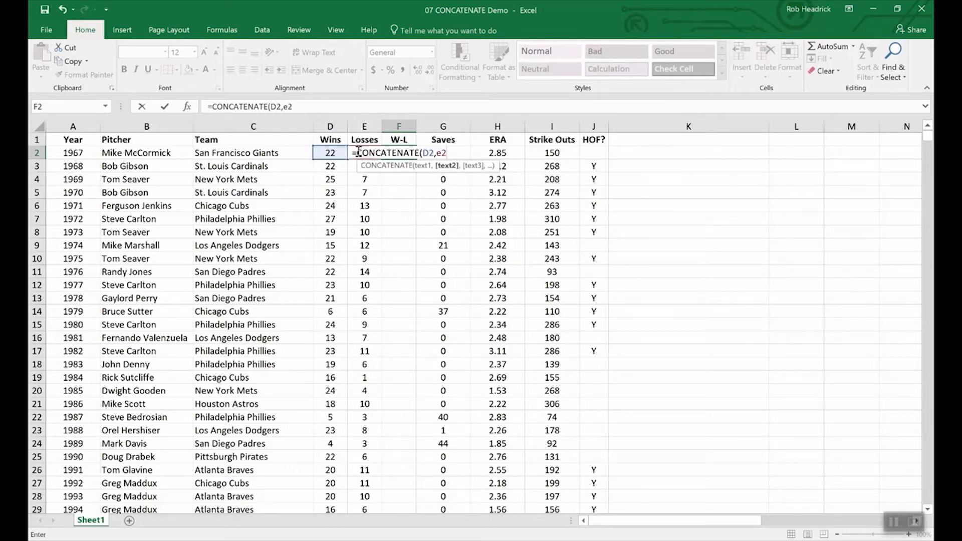
key("Return")
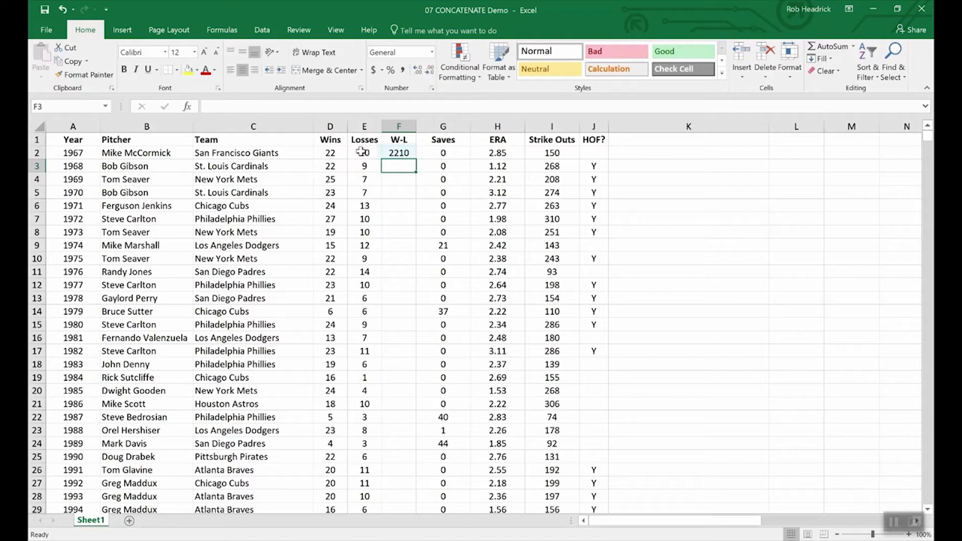
Change F2's formula to =CONCATENATE(D2,"-",E2) so a hyphen separates wins and losses.
left_click(399, 153)
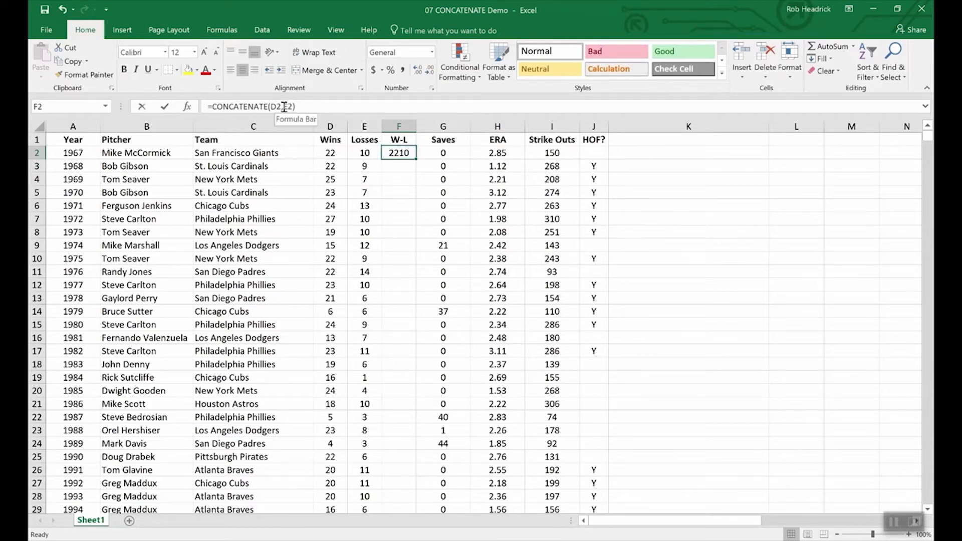
left_click(284, 107)
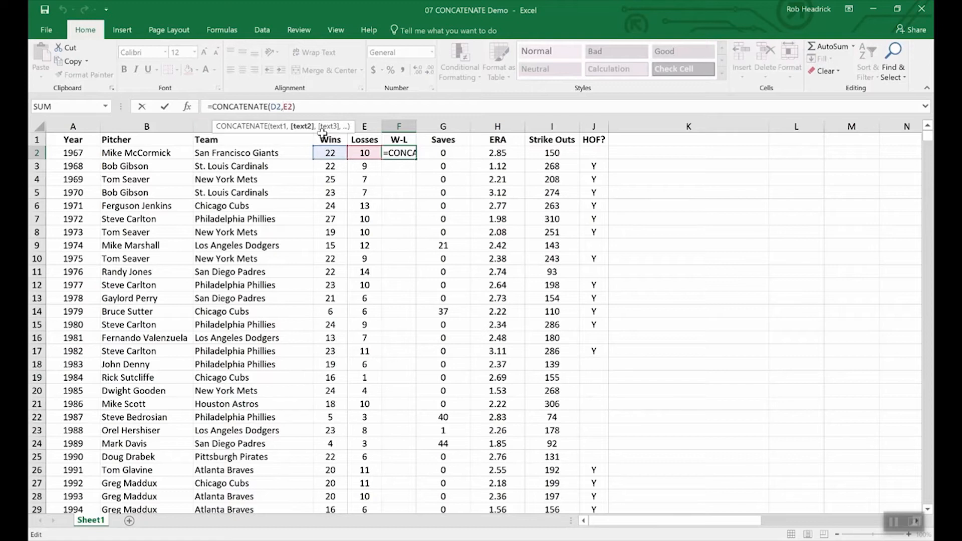
type("\"-\"")
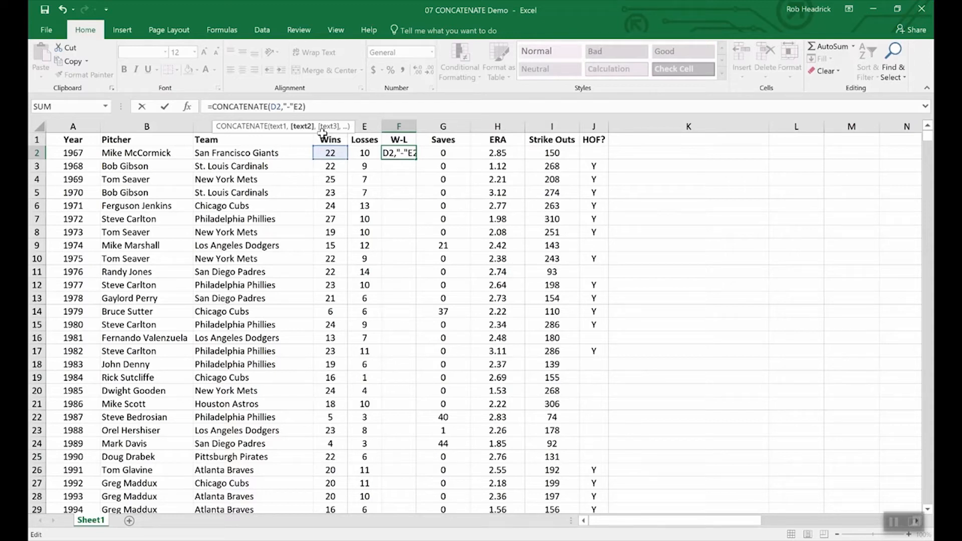
type(",")
key("Return")
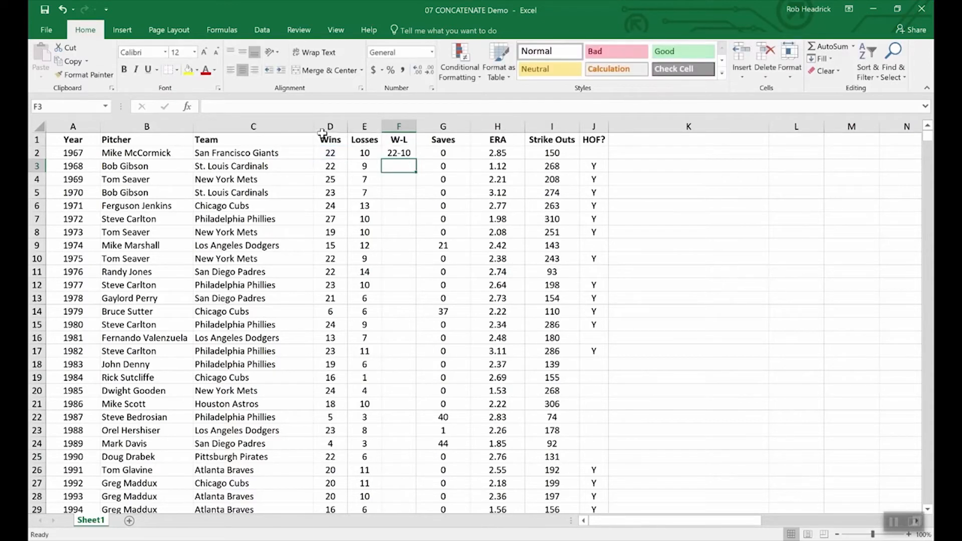
Fill the W-L formula down through F11, showing records like 22-10 and 22-14.
left_click(401, 154)
left_click_drag(415, 160, 408, 275)
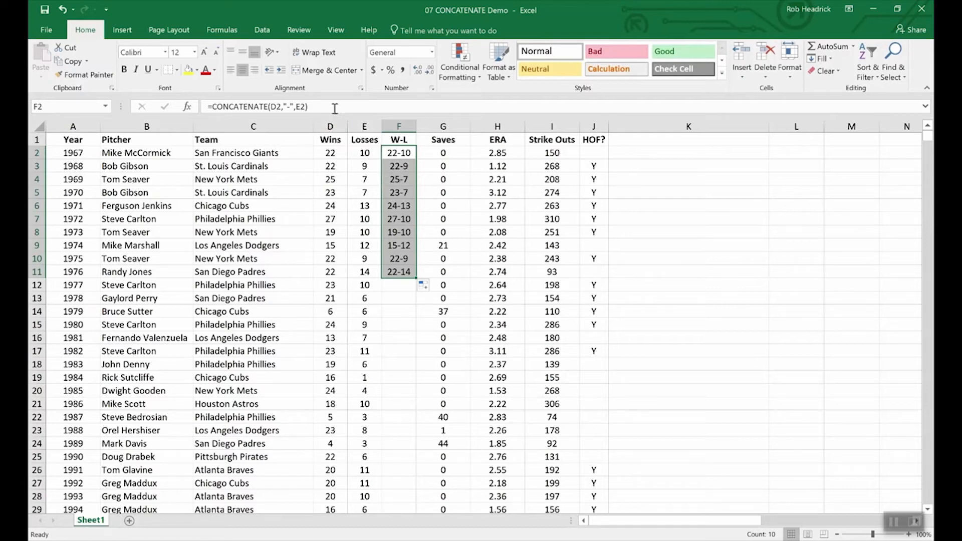
left_click(330, 137)
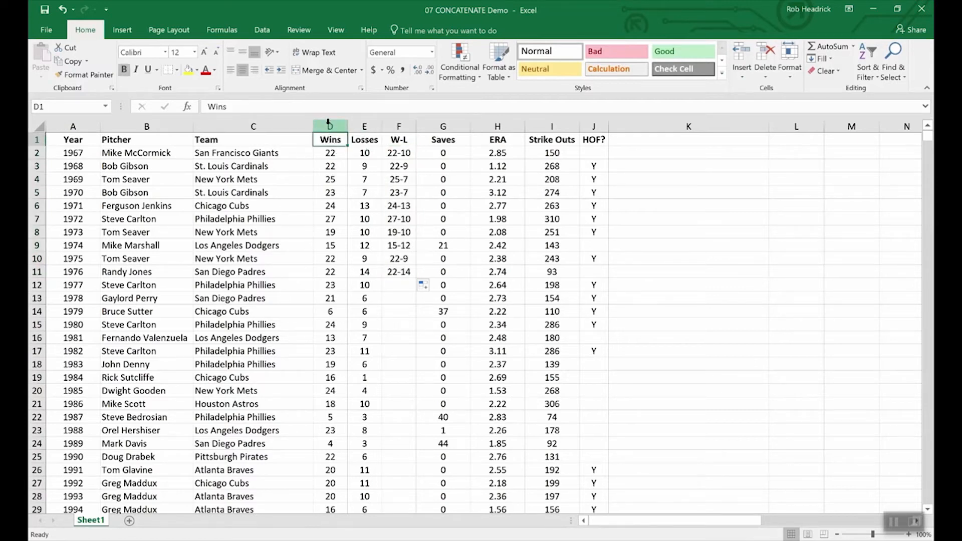
left_click(329, 126)
left_click_drag(349, 125, 360, 126)
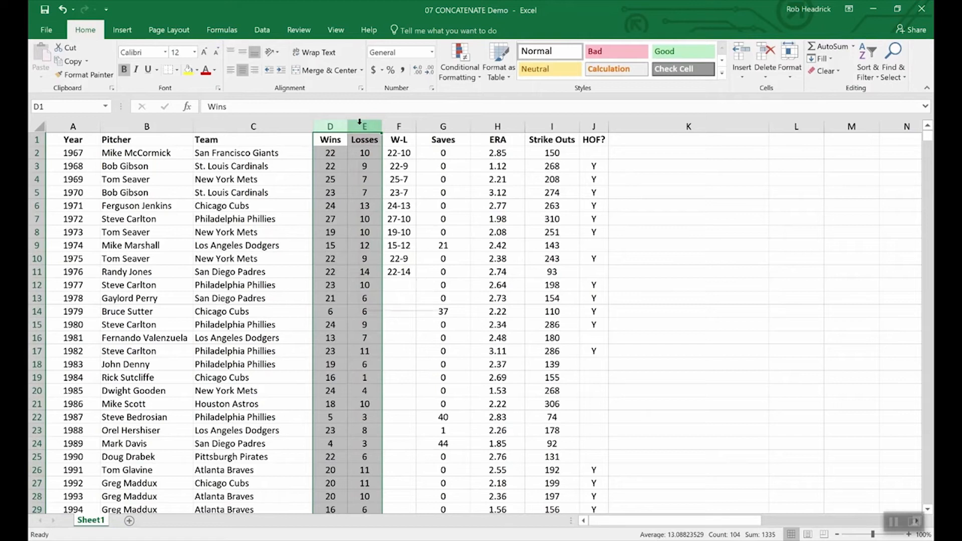
right_click(360, 127)
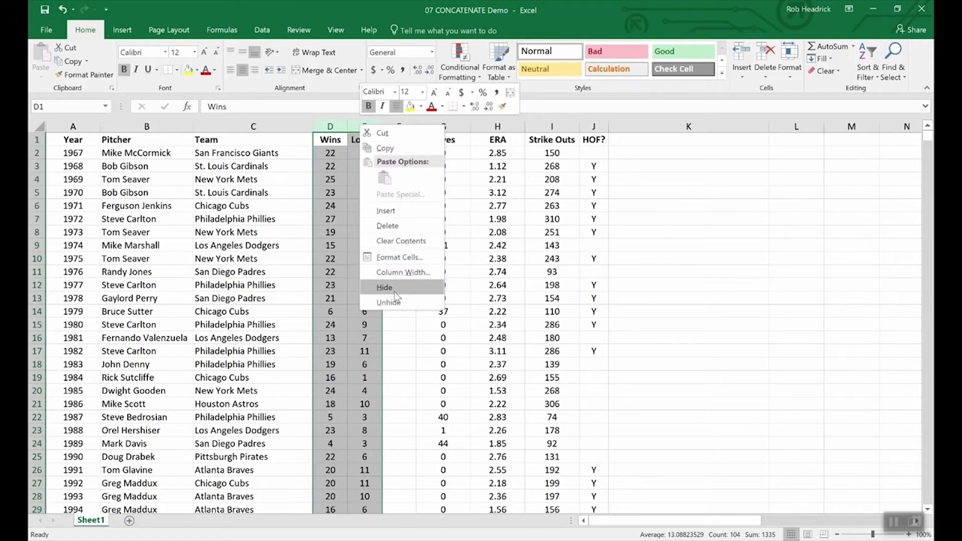
left_click(393, 344)
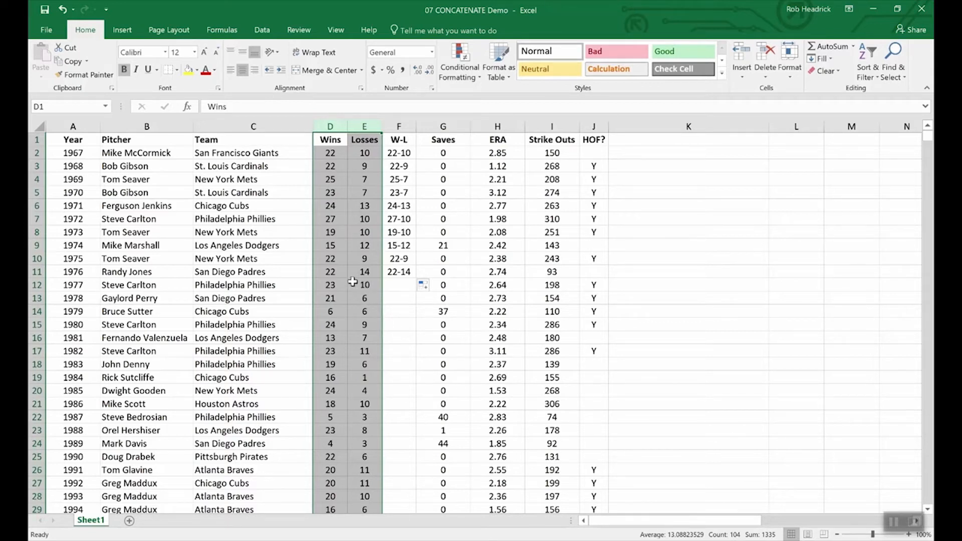
left_click(345, 275)
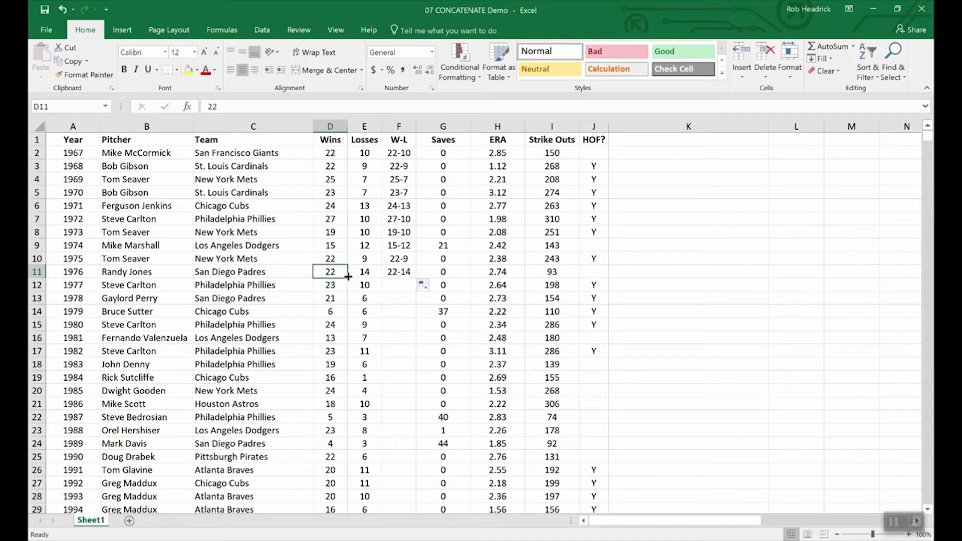
Insert a blank column G before Saves and copy the W-L results F2:F11.
right_click(434, 129)
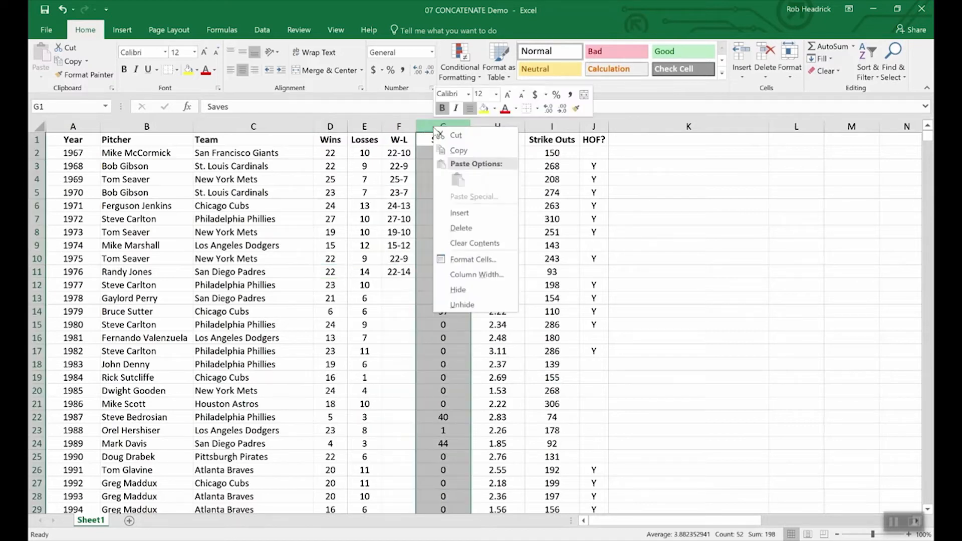
left_click(462, 213)
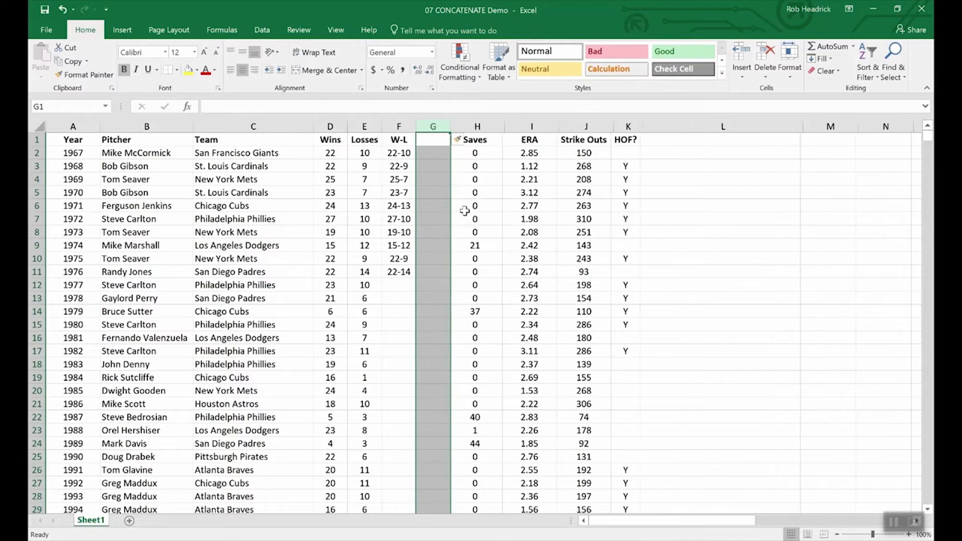
left_click(429, 139)
left_click_drag(399, 153, 398, 272)
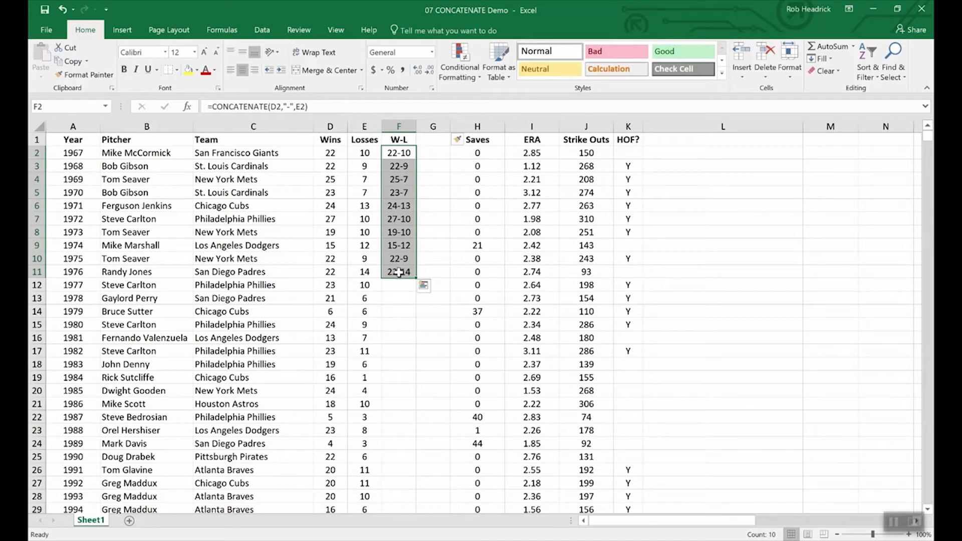
key("ctrl+c")
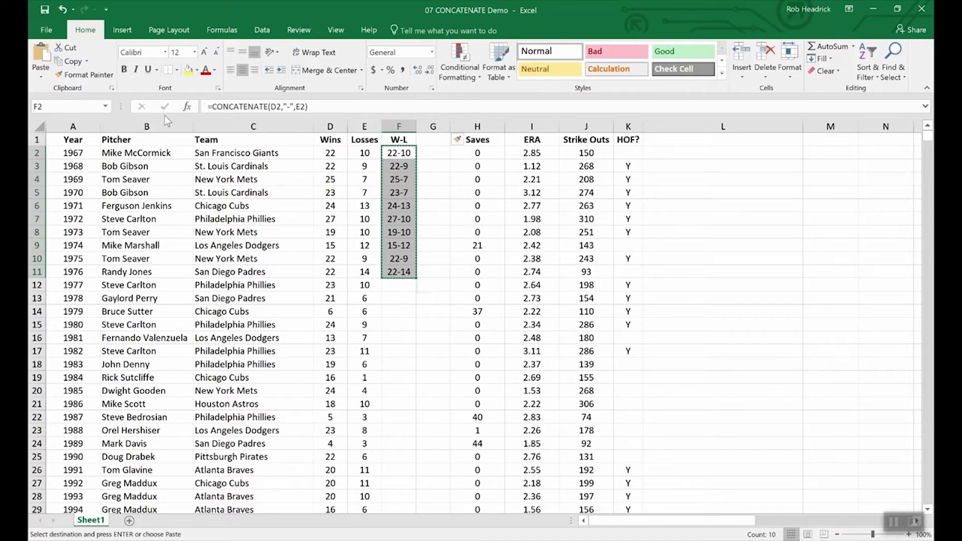
Paste the W-L results into G2:G11 as plain values.
left_click(41, 73)
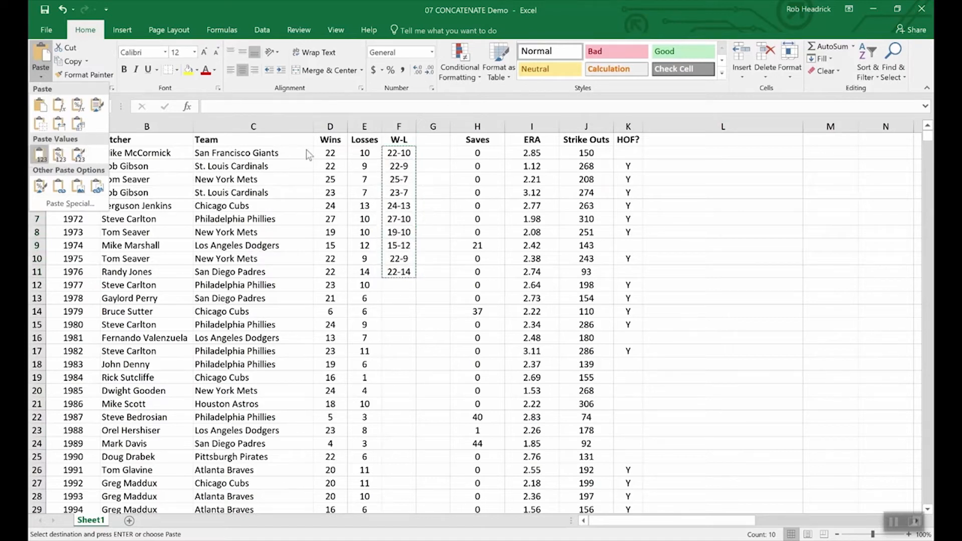
left_click(436, 152)
left_click_drag(436, 151, 436, 277)
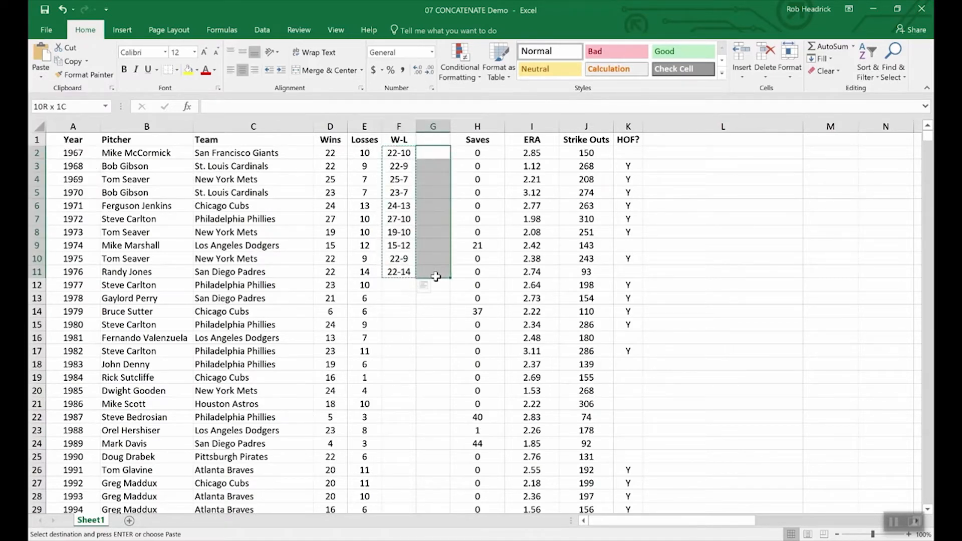
left_click(41, 79)
left_click(40, 154)
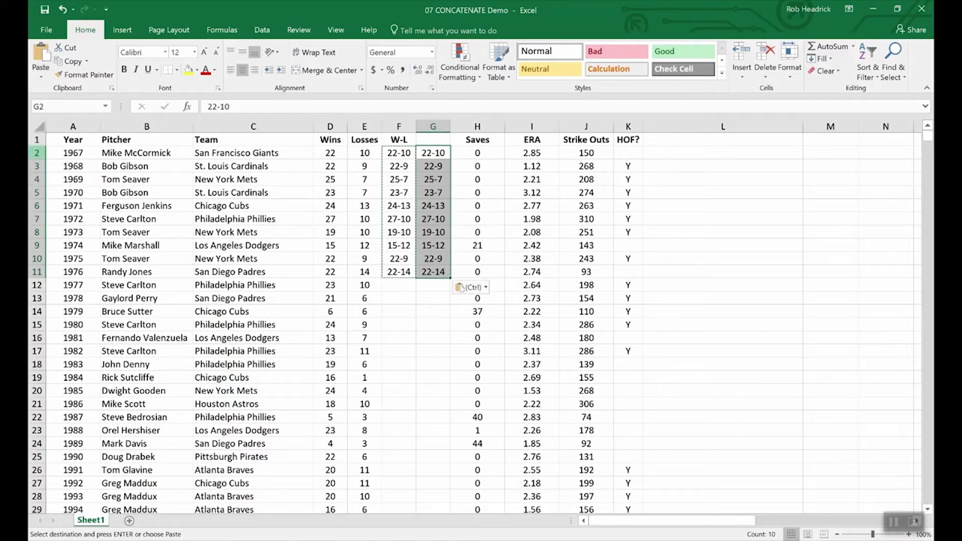
left_click(429, 300)
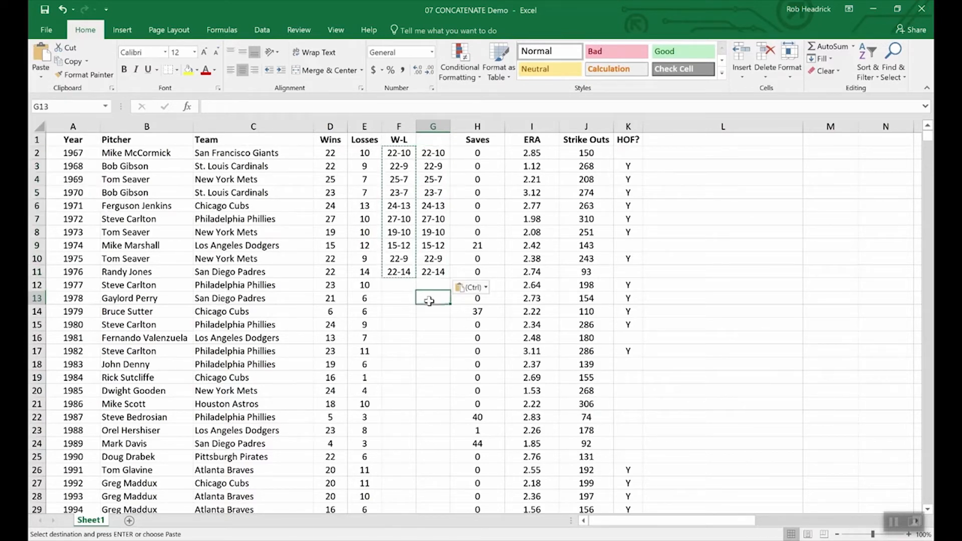
Confirm column G holds plain values like 23-7, then check Wins and Losses in rows 12–14.
left_click(392, 190)
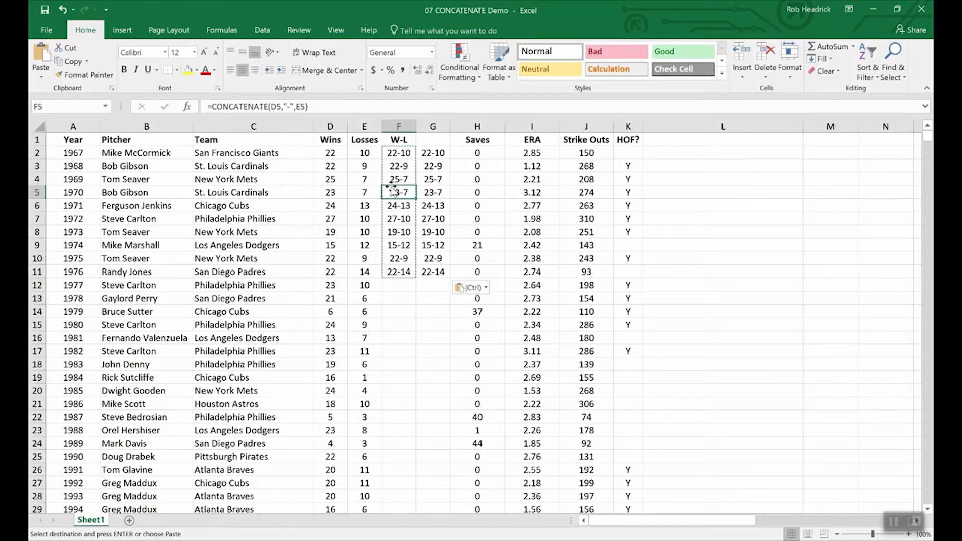
left_click(433, 196)
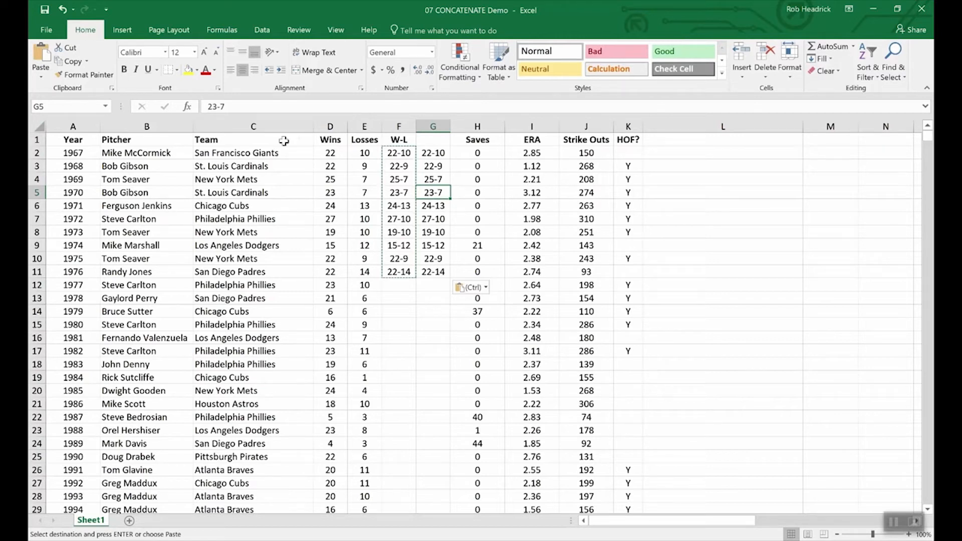
left_click(323, 312)
left_click(326, 299)
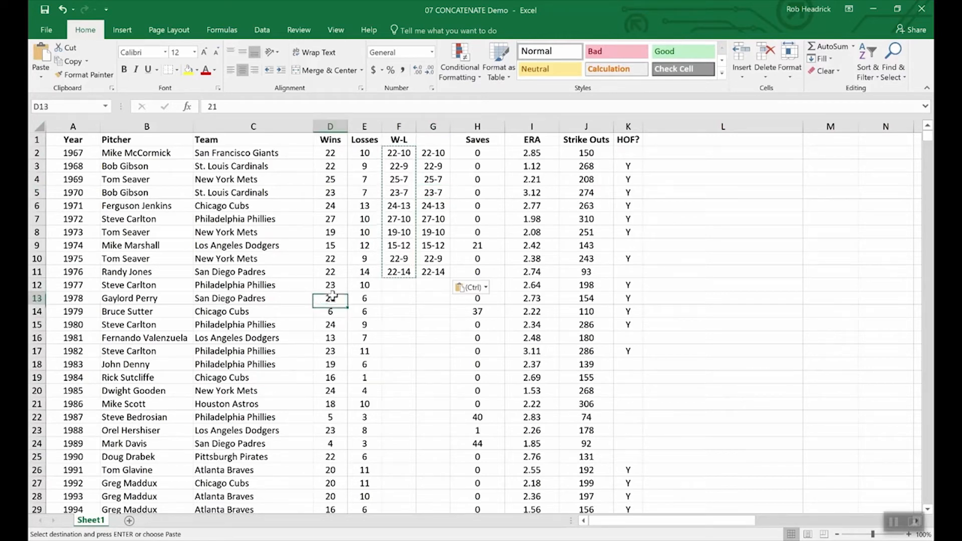
left_click(373, 297)
left_click(369, 284)
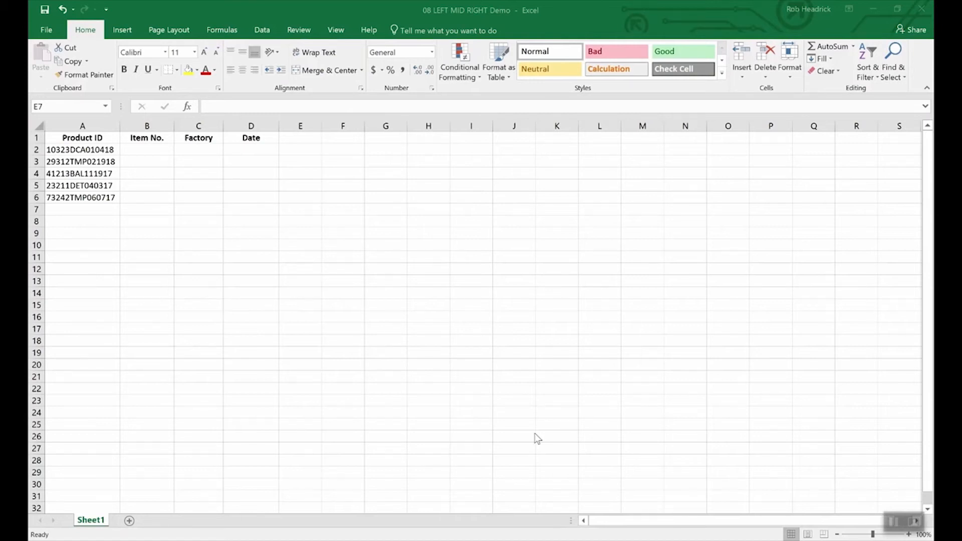
Switch to the 08 LEFT MID RIGHT Demo workbook and select the first Product ID in A2.
left_click(434, 385)
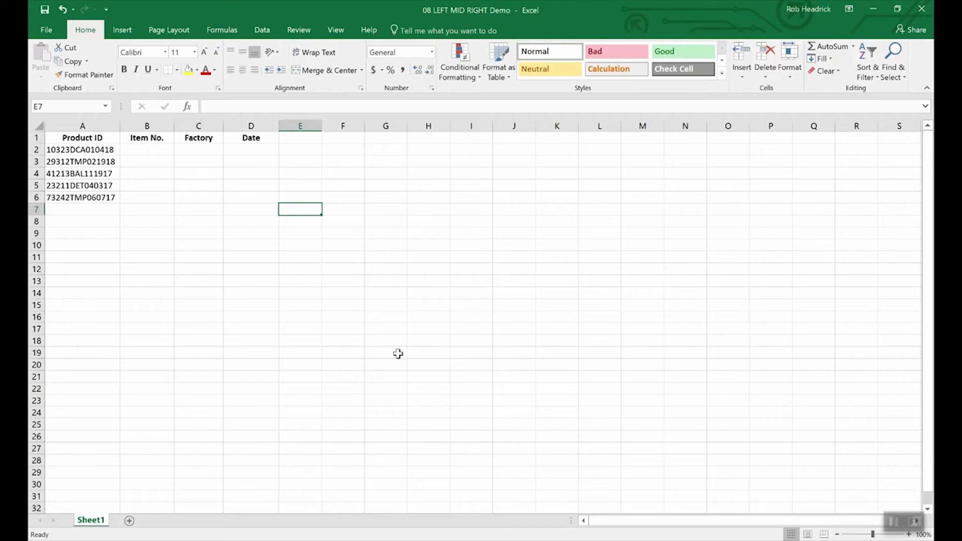
left_click(99, 150)
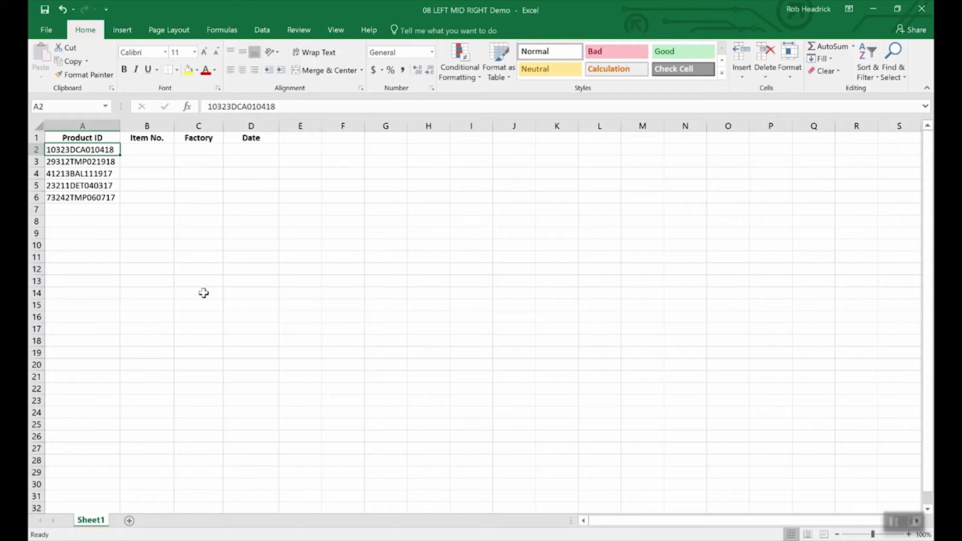
Enter =RIGHT(A2,6) in D2 so the Date column shows 010418.
left_click(255, 151)
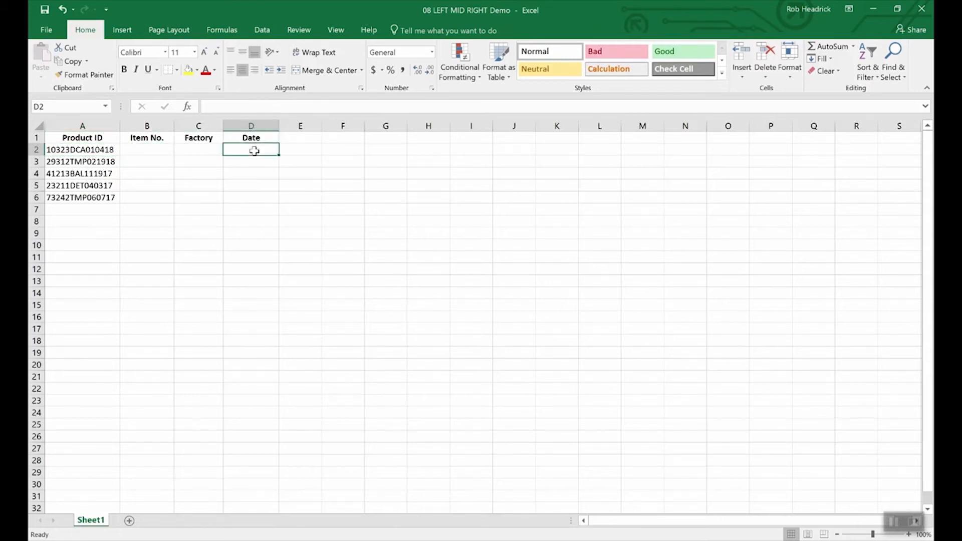
type("=right")
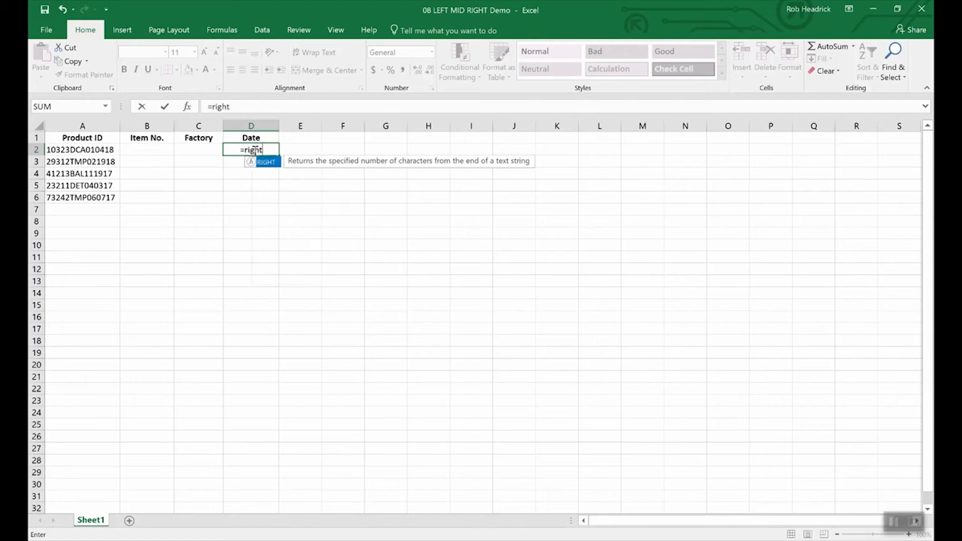
type("(")
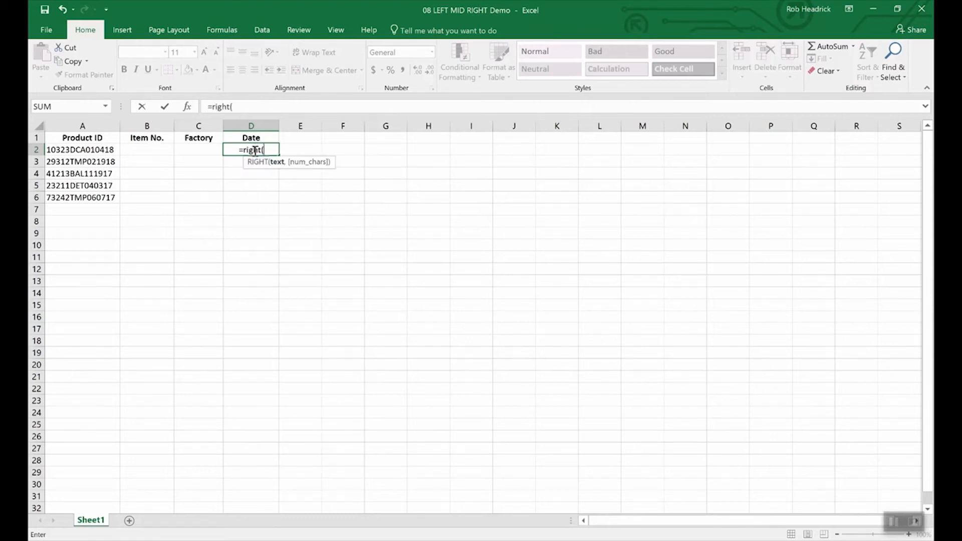
type("a2")
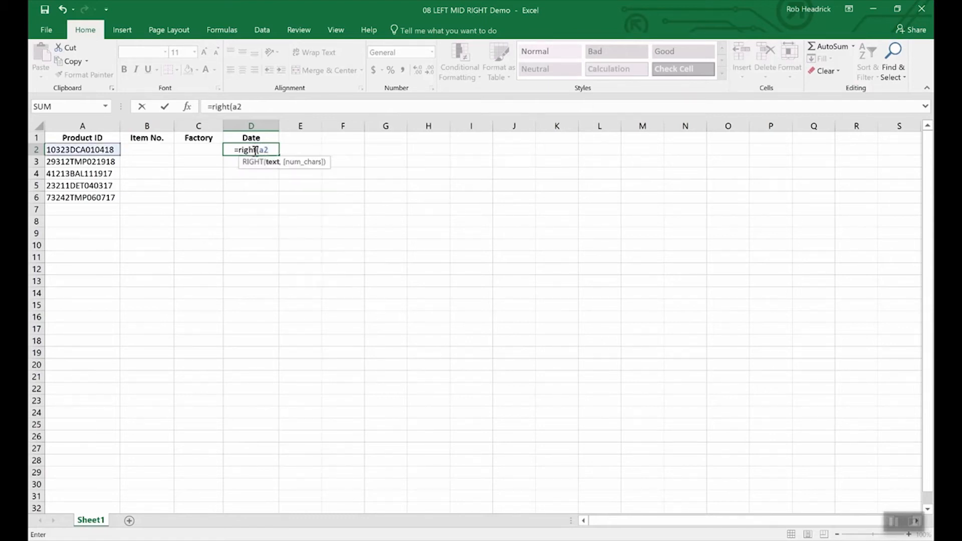
type(",")
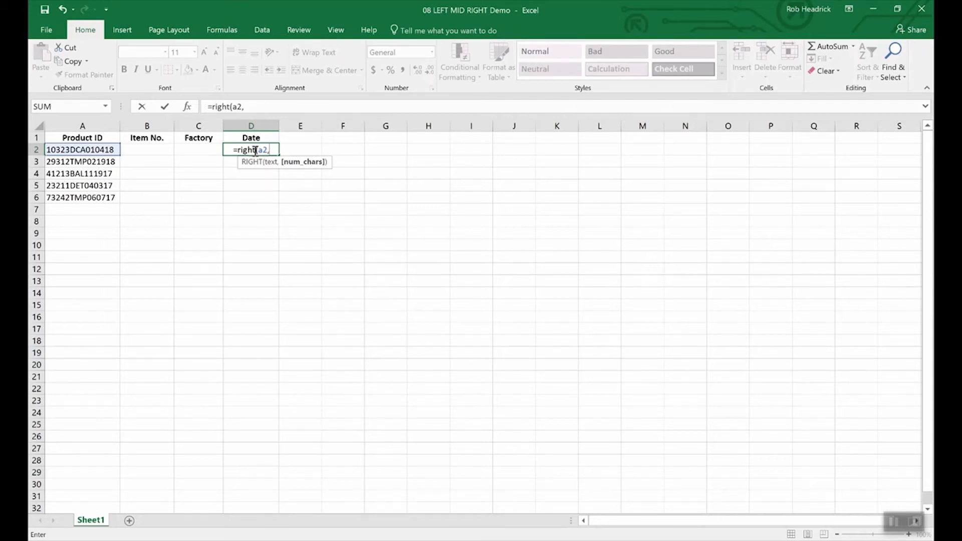
type("6")
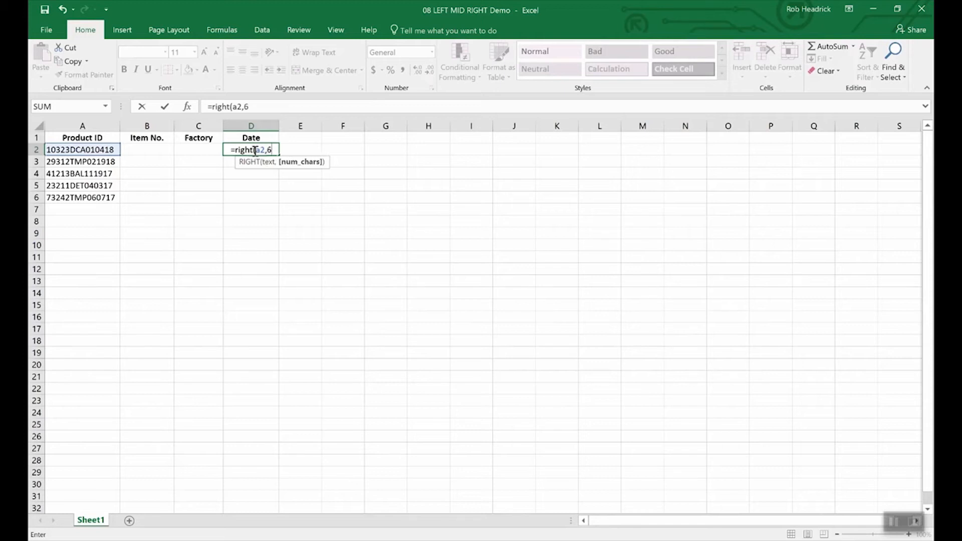
type(")")
key("Return")
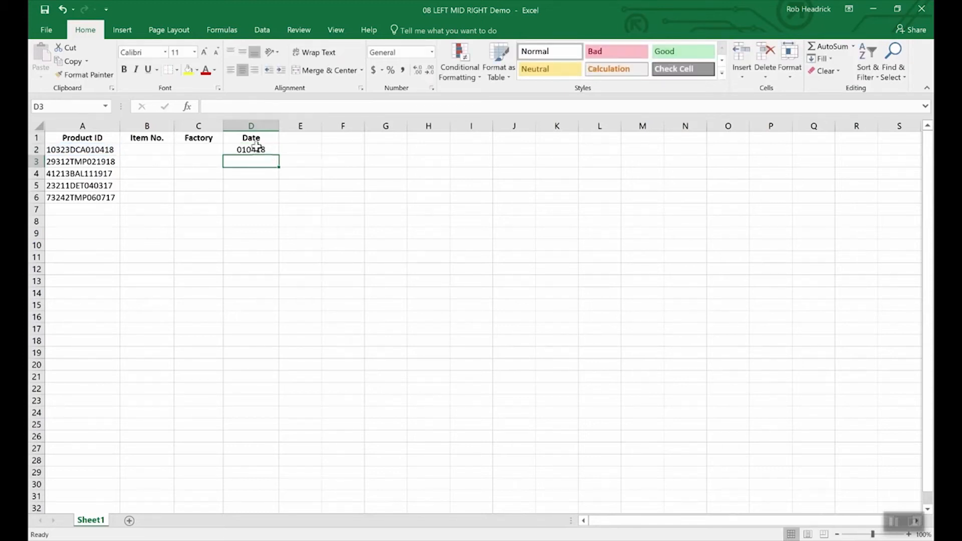
left_click(253, 150)
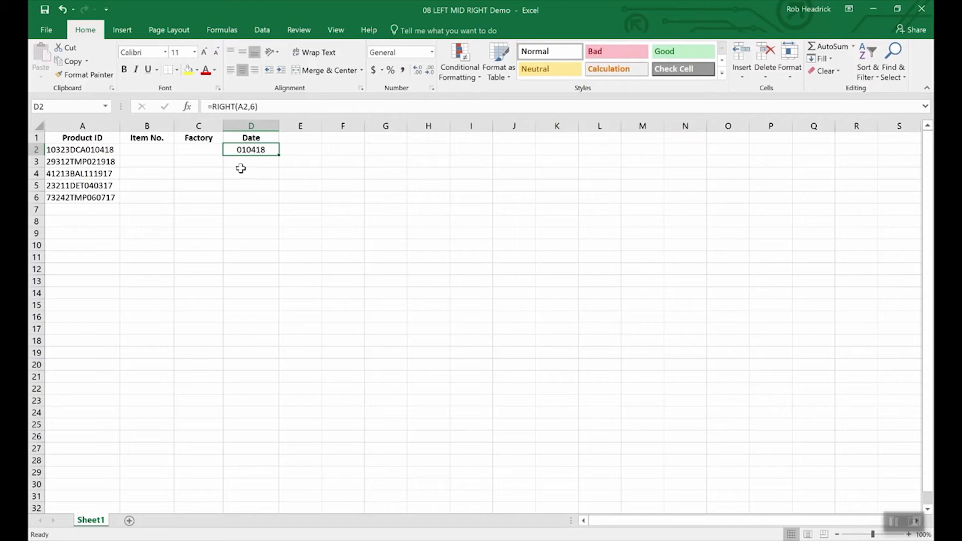
Enter =LEFT(A2,5) in B2 so the Item No. column shows 10323.
left_click(151, 151)
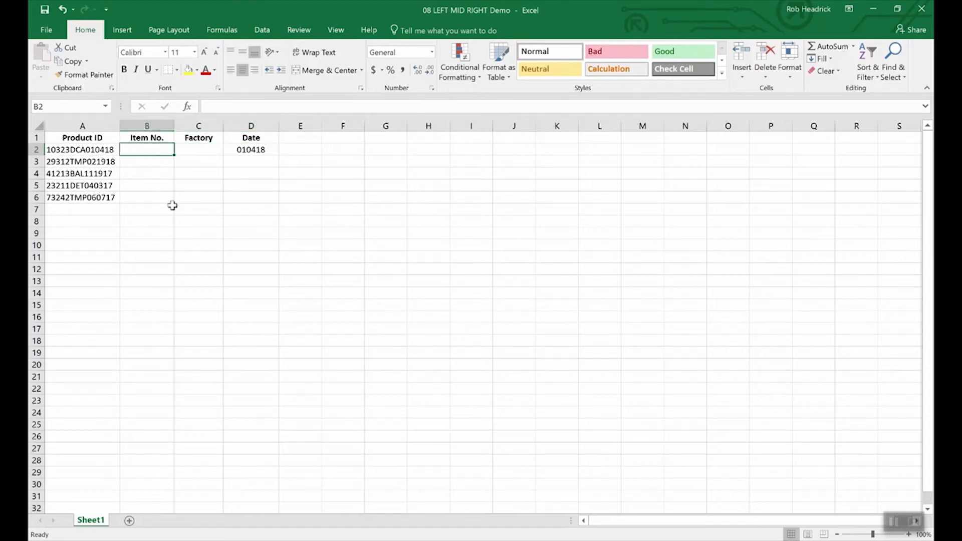
type("=")
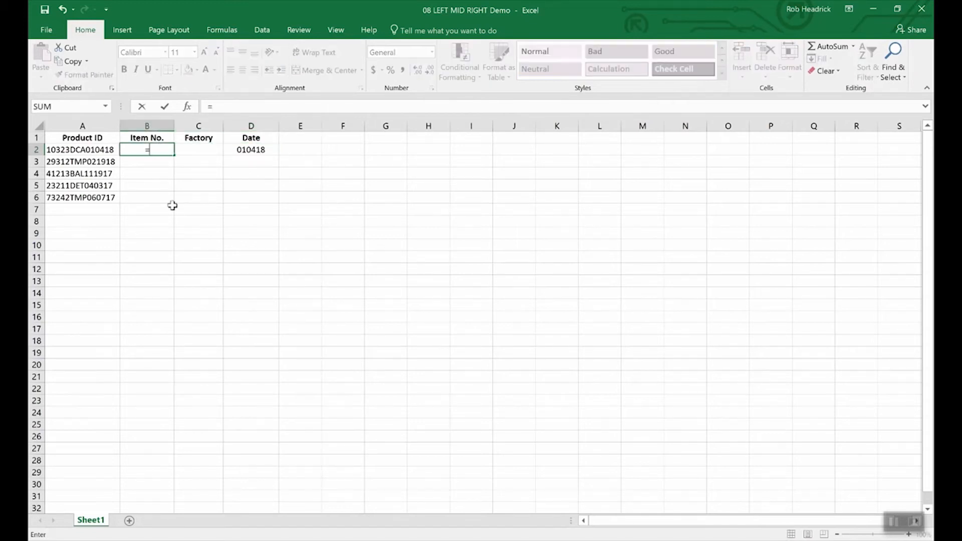
type("lef")
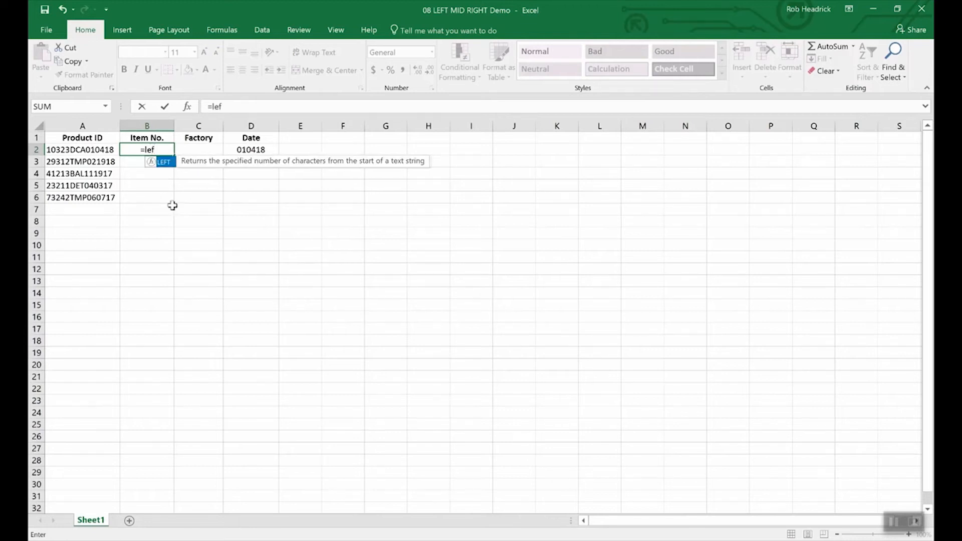
type("t(a")
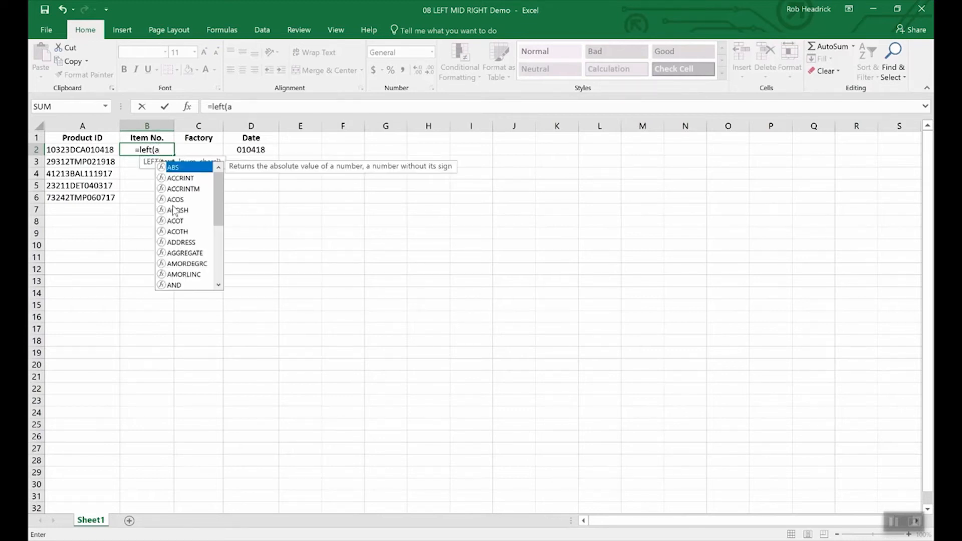
type("2,")
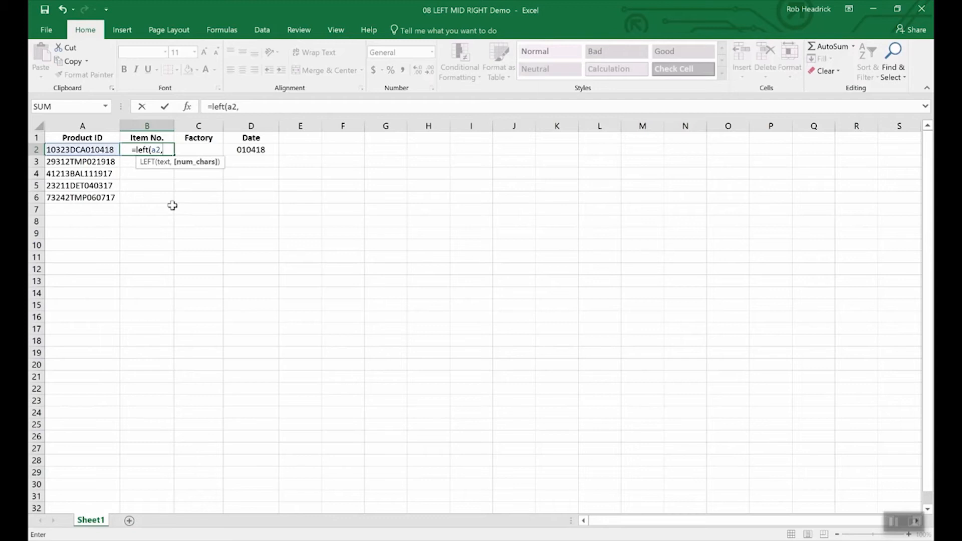
type("5")
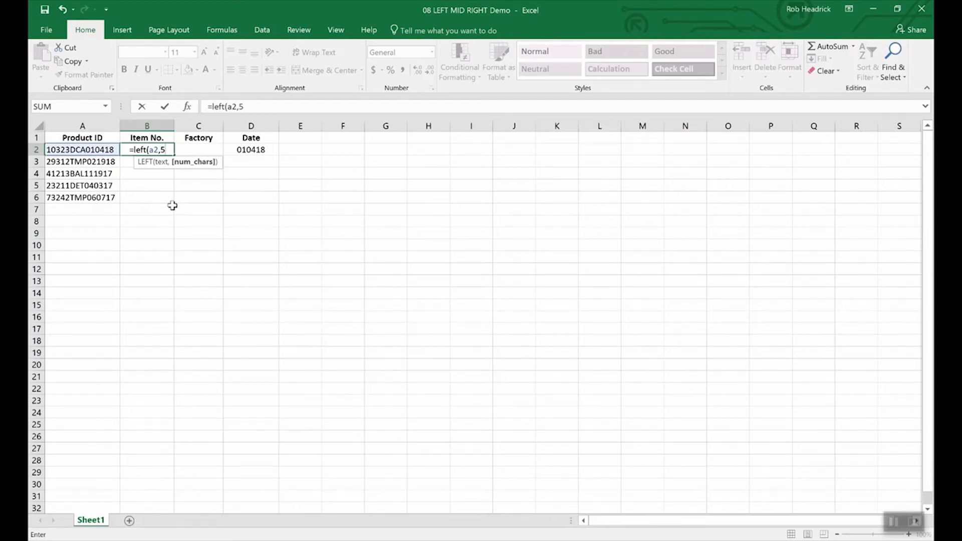
type(")")
key("Return")
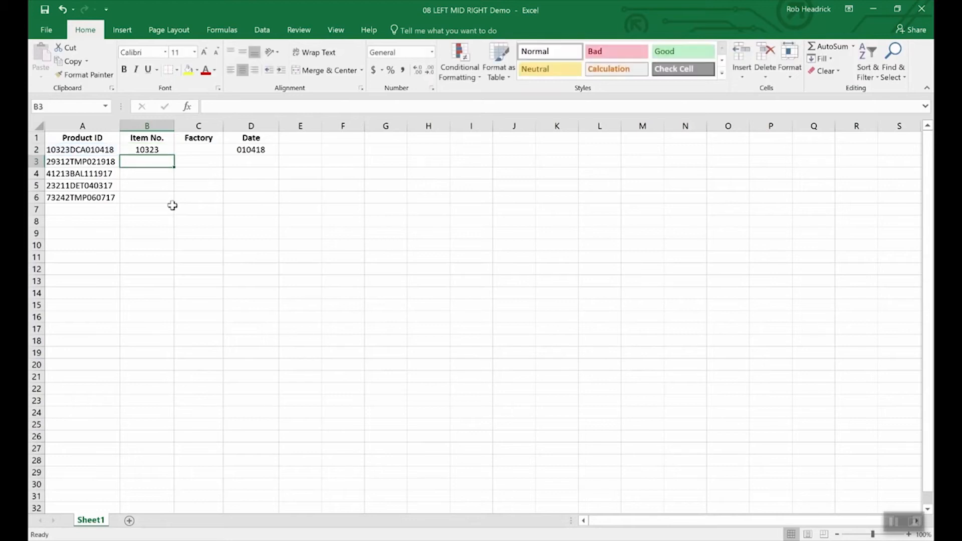
key("Up")
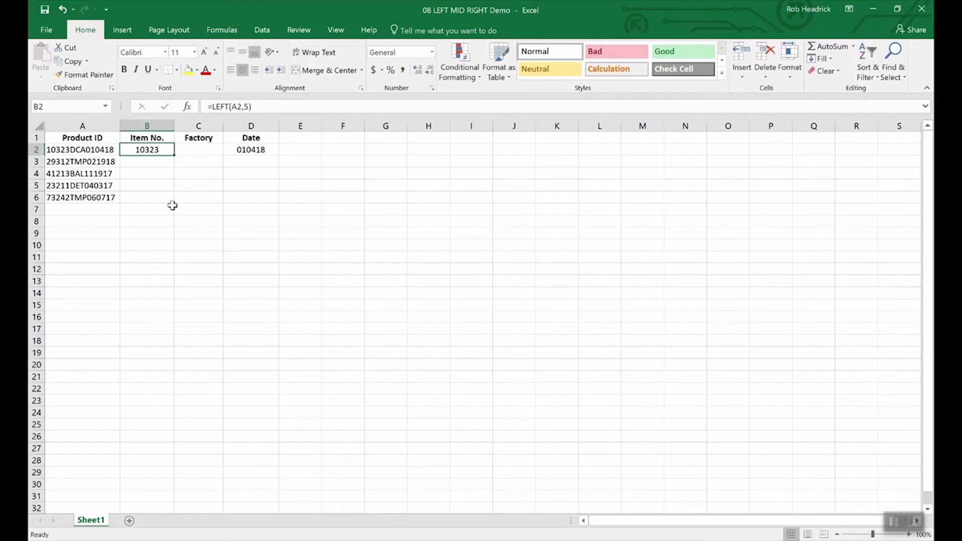
key("Right")
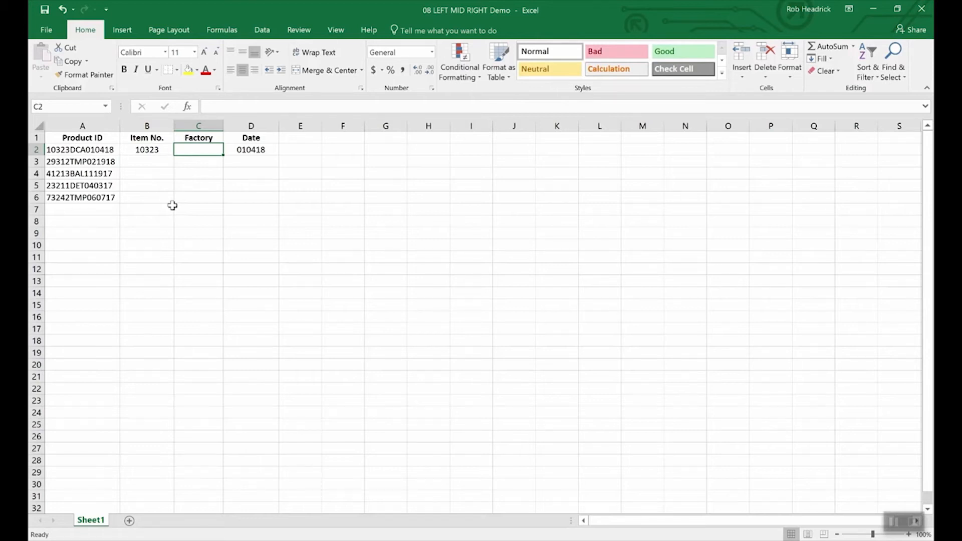
Enter =MID(A2,6,3) in C2 so the Factory column shows DCA.
type("=")
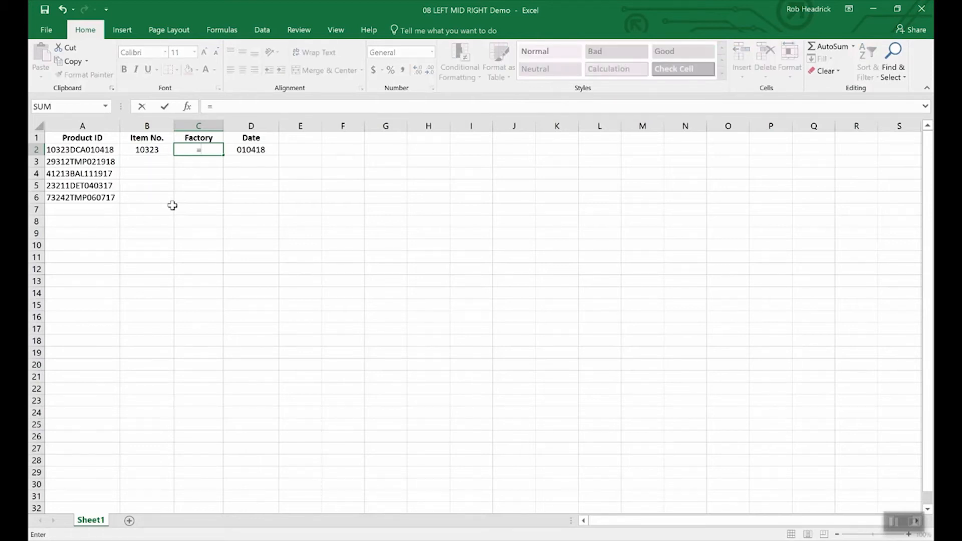
type("mid(a2")
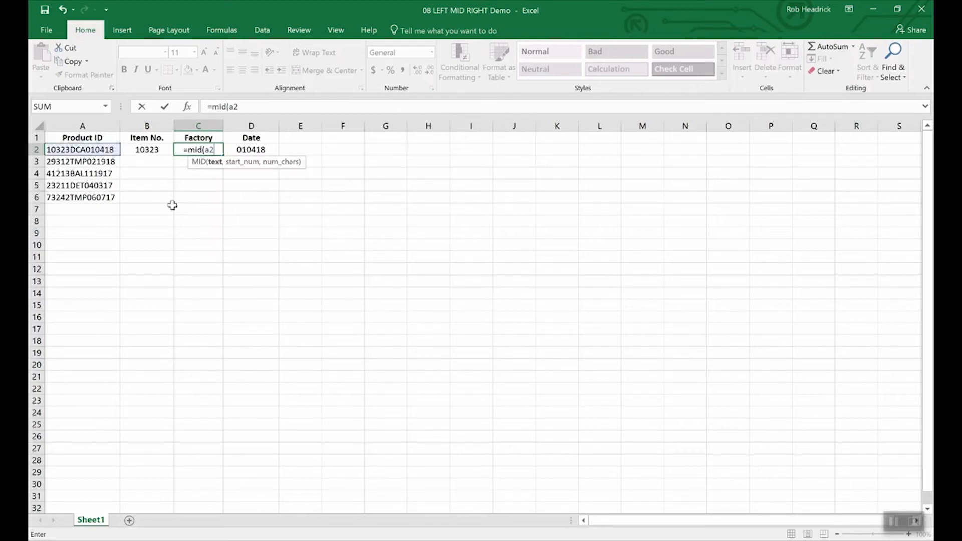
type(",")
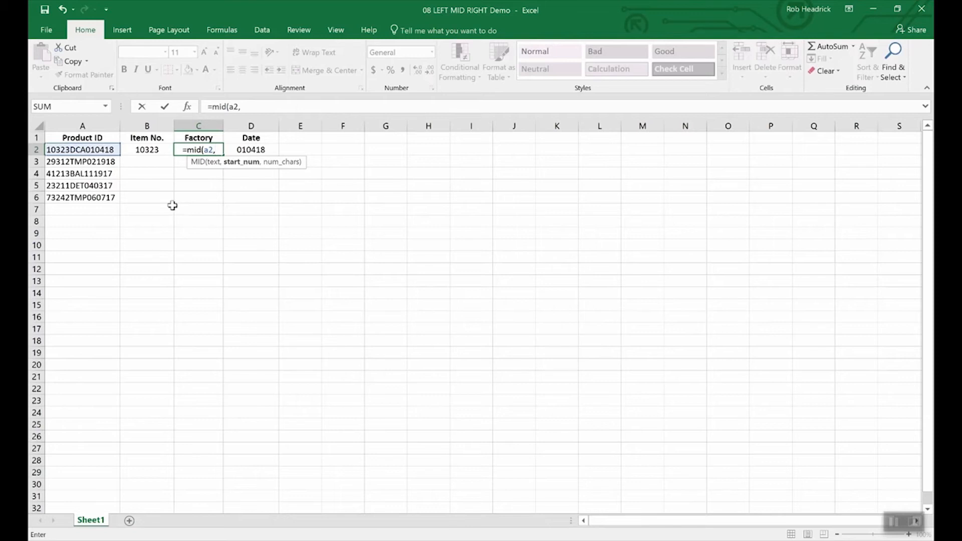
type("6")
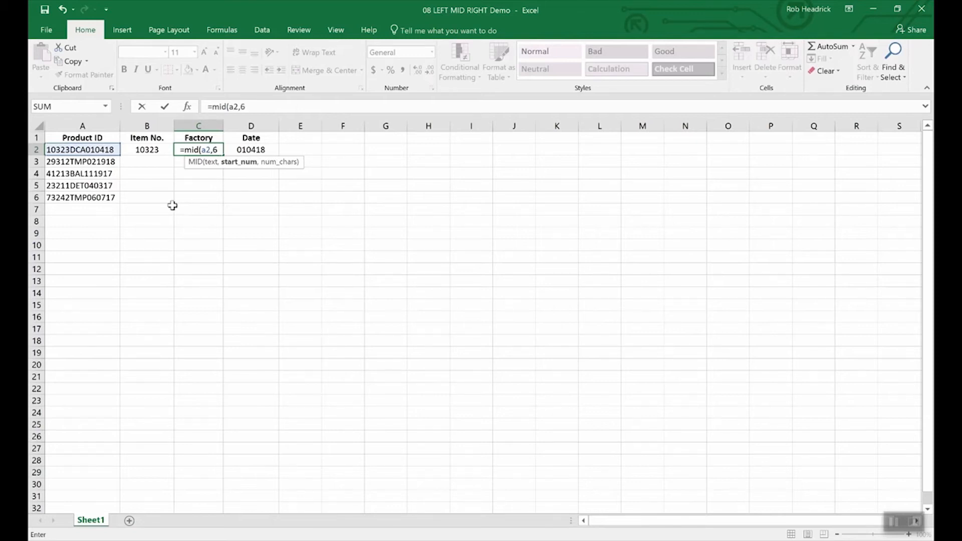
type(",")
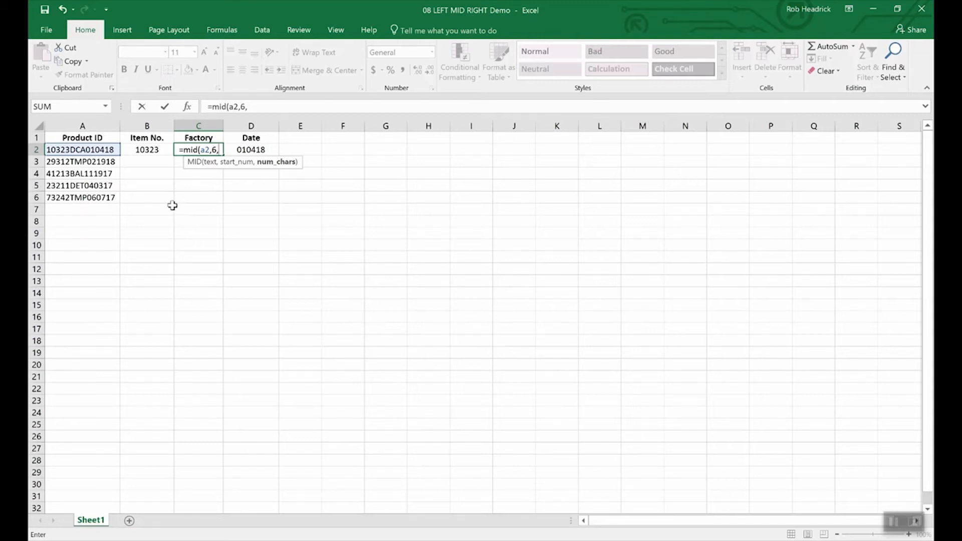
type("3")
key("Return")
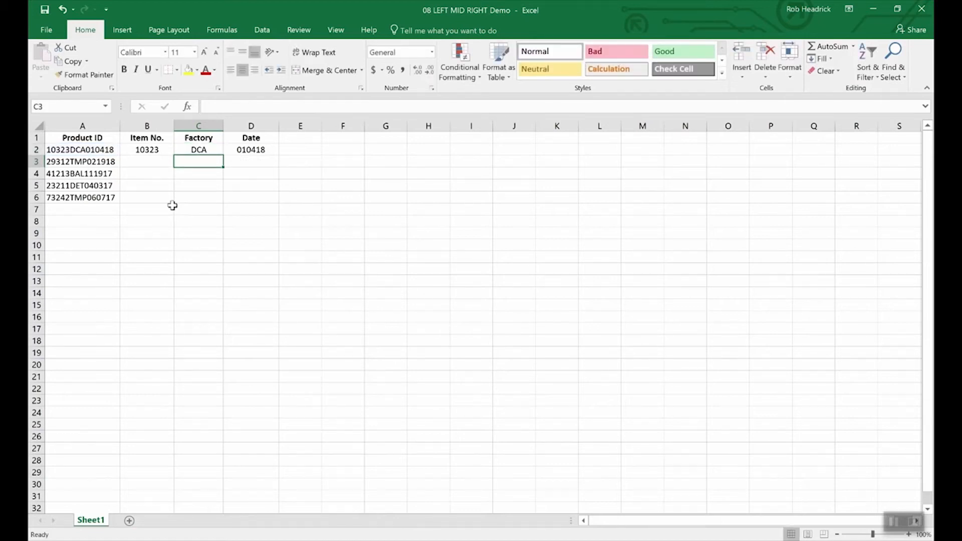
left_click(206, 150)
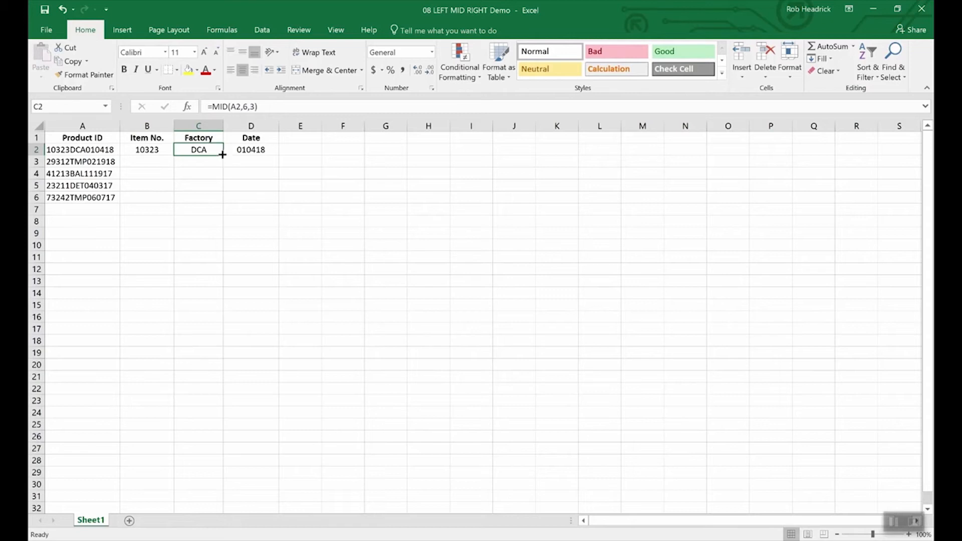
Fill the MID formula down to C6, giving DCA, TMP, BAL, DET and TMP.
left_click_drag(222, 158, 221, 206)
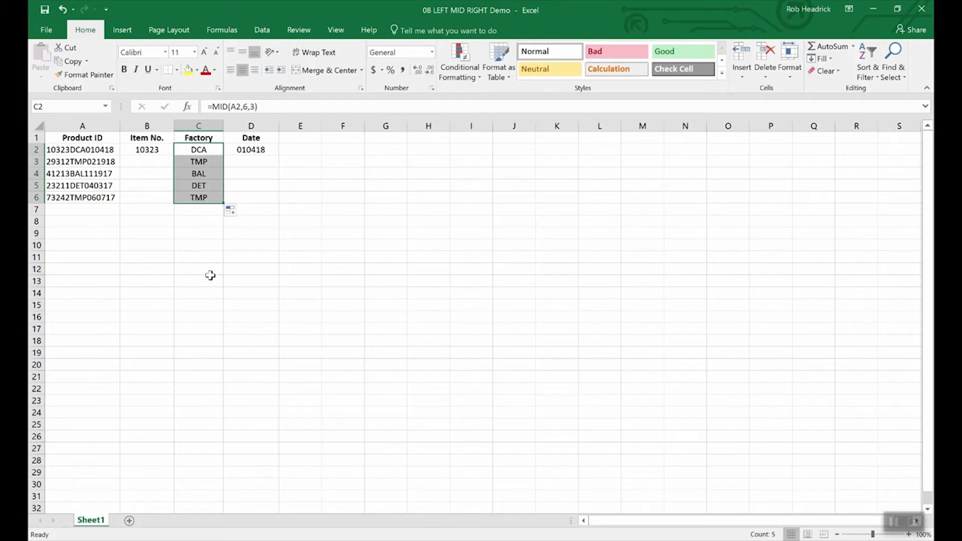
key("Left")
key("Left")
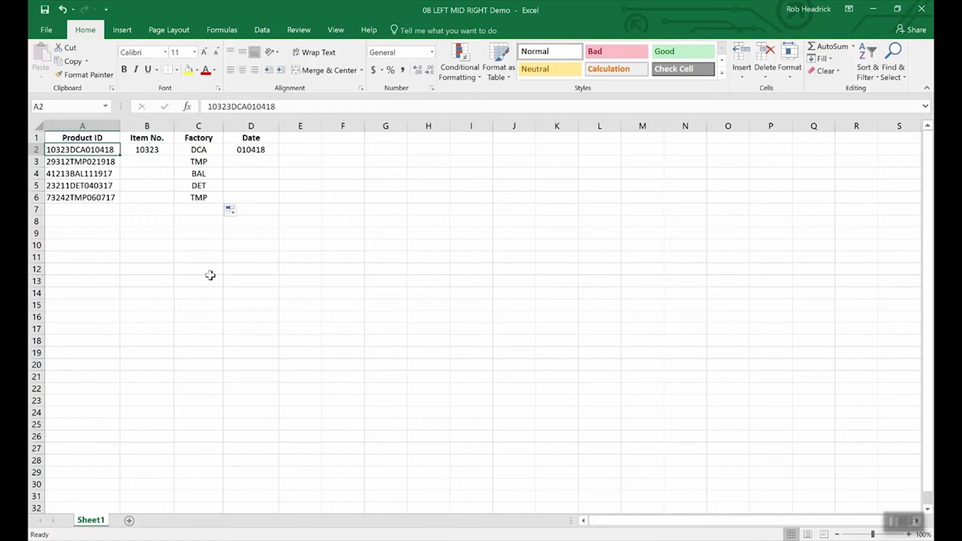
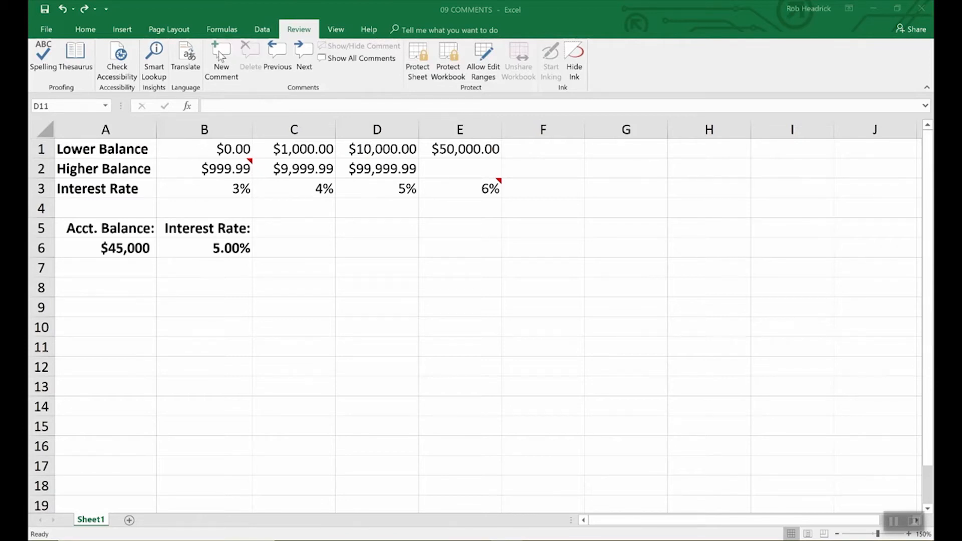
Add the comment 'Remember to double check rates above.' to interest rate cell B6.
left_click(235, 248)
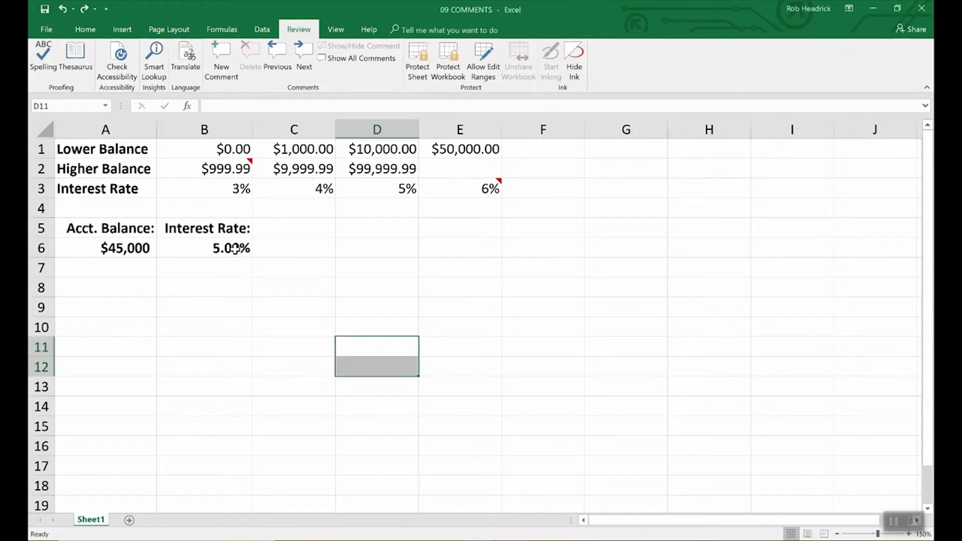
left_click(235, 249)
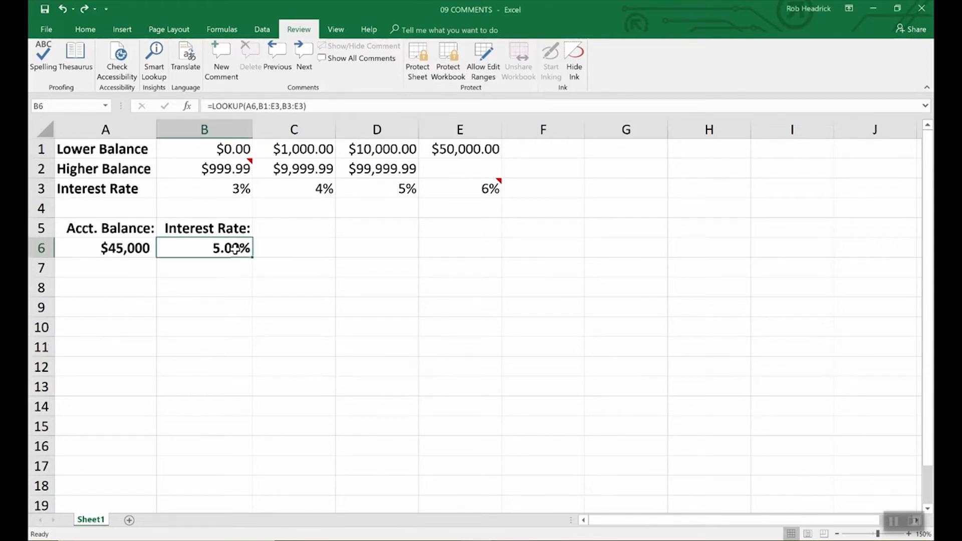
left_click(219, 56)
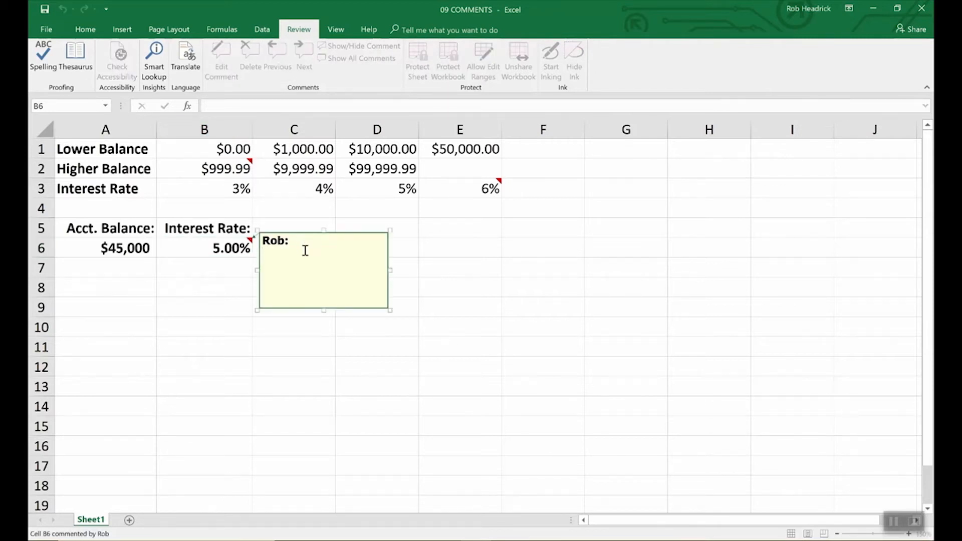
type("Remember to d")
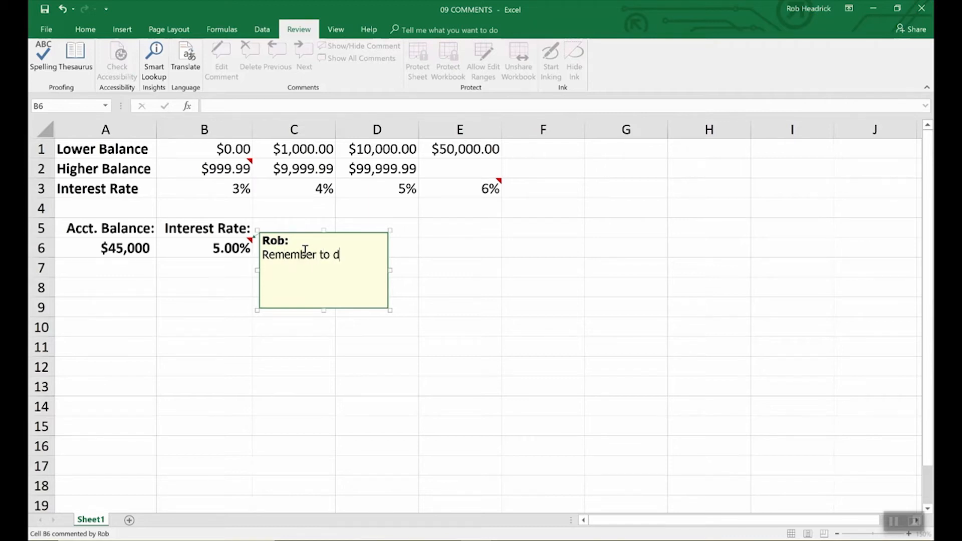
type("ouble check rates above.")
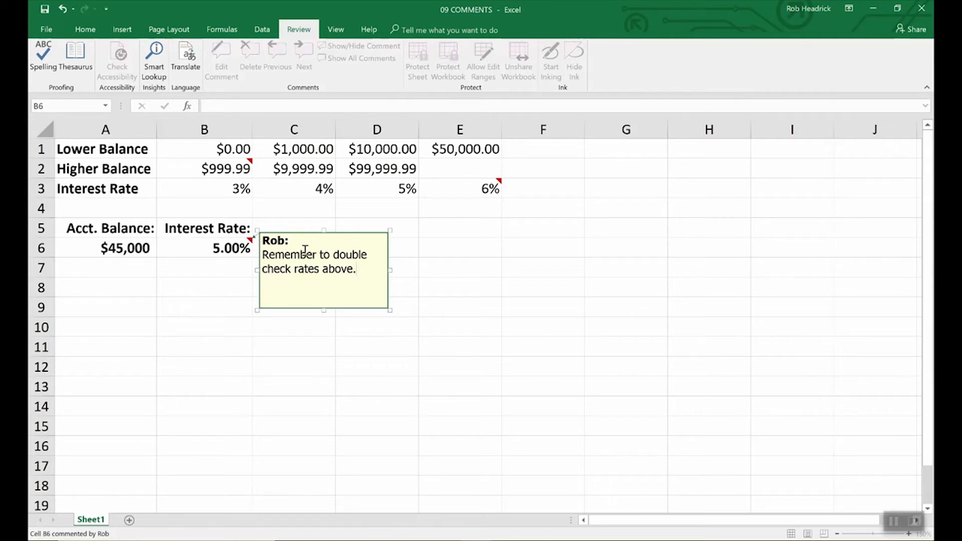
left_click(434, 248)
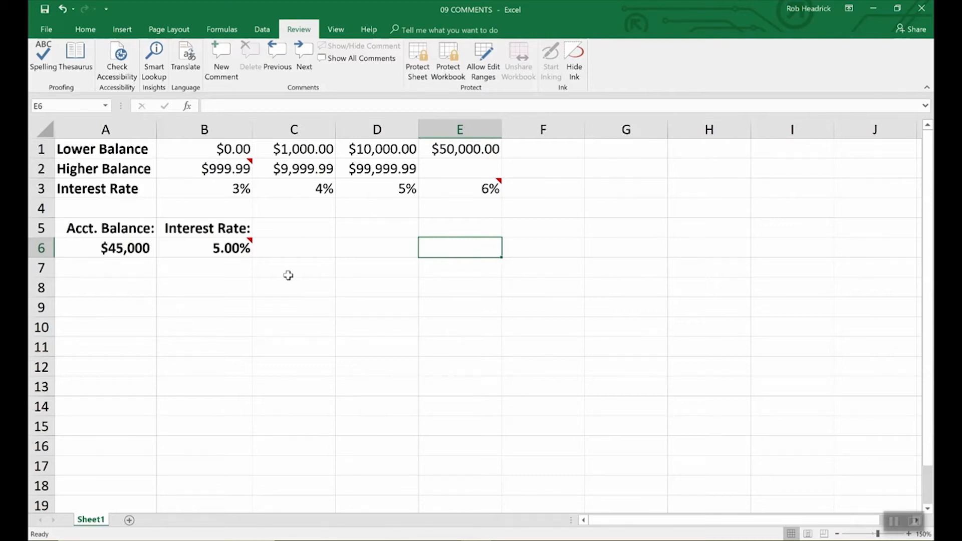
Reselect B6 to review its new comment, then go to the File view.
mouse_move(249, 245)
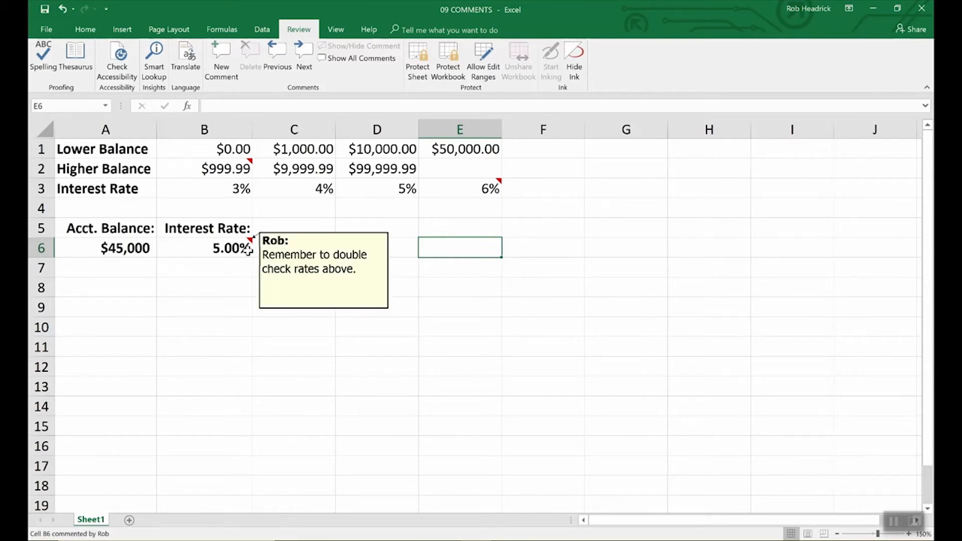
mouse_move(251, 162)
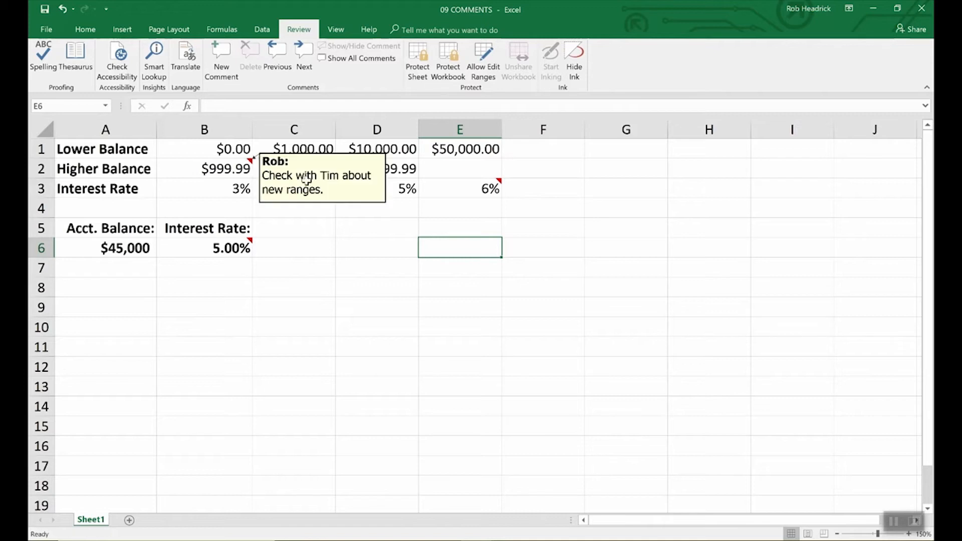
mouse_move(495, 188)
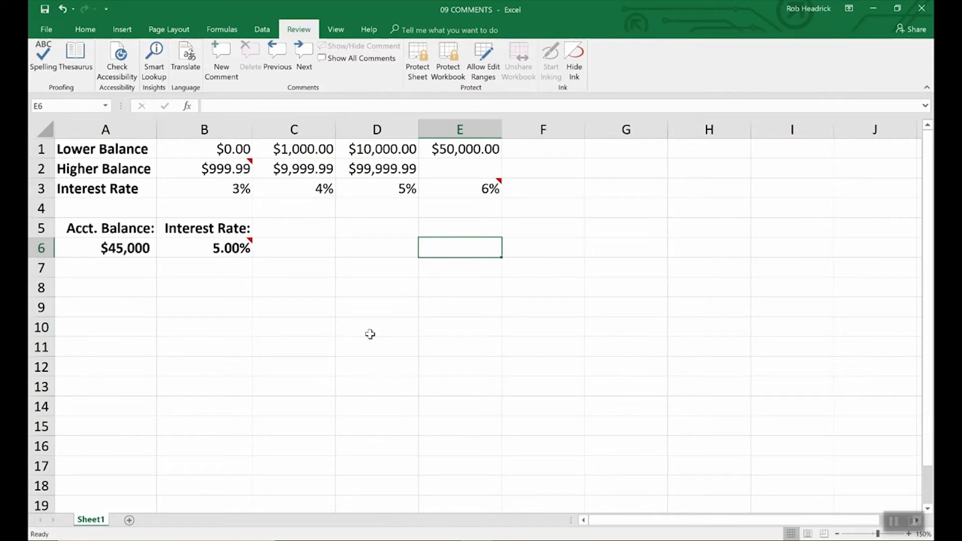
left_click(246, 245)
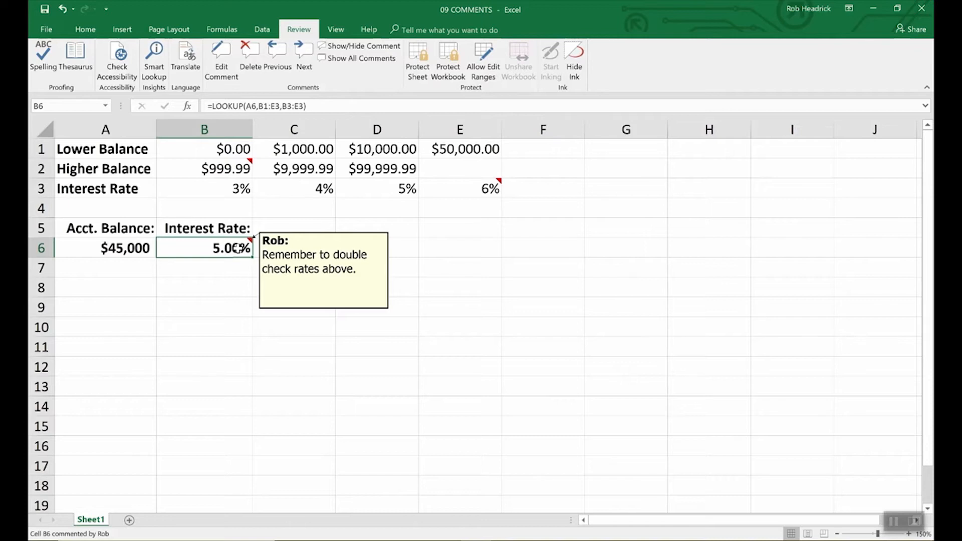
left_click(286, 258)
left_click(235, 247)
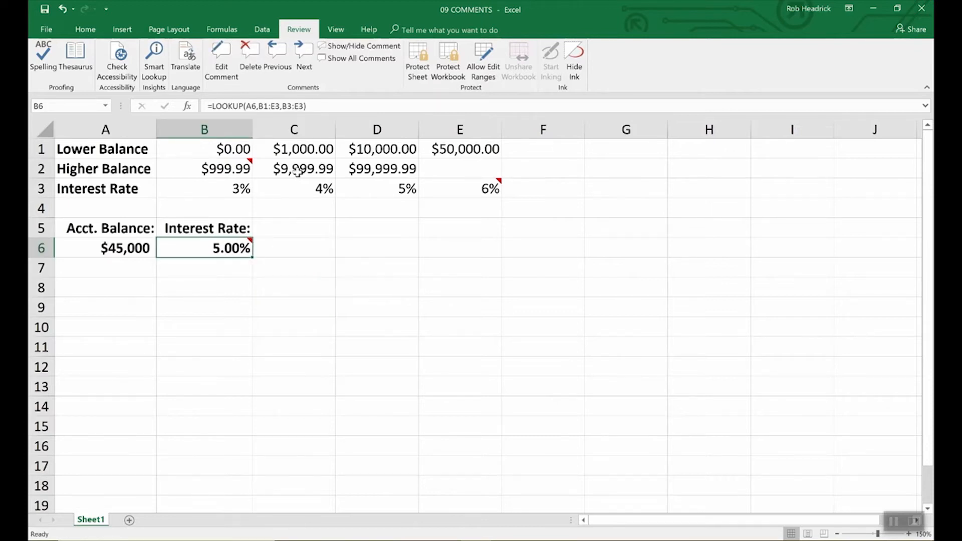
left_click(46, 30)
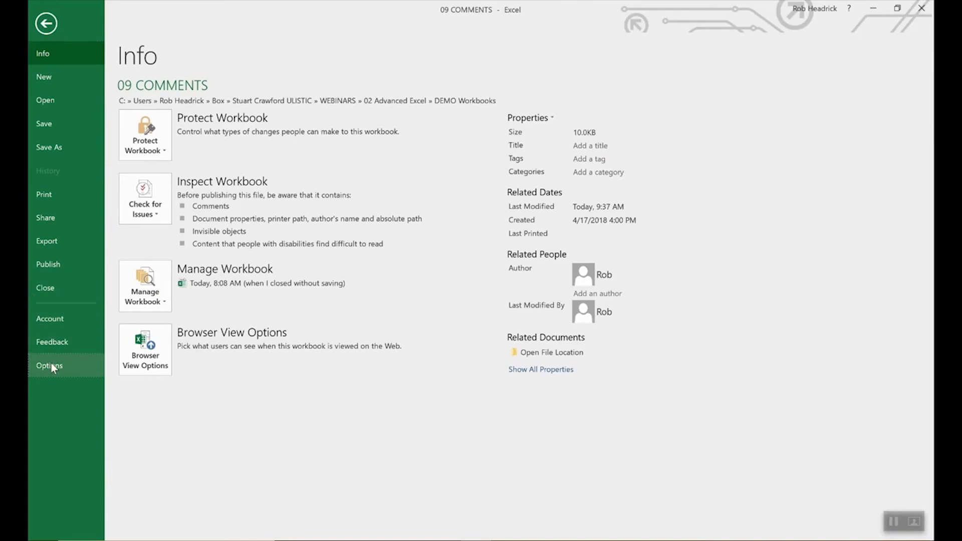
left_click(50, 362)
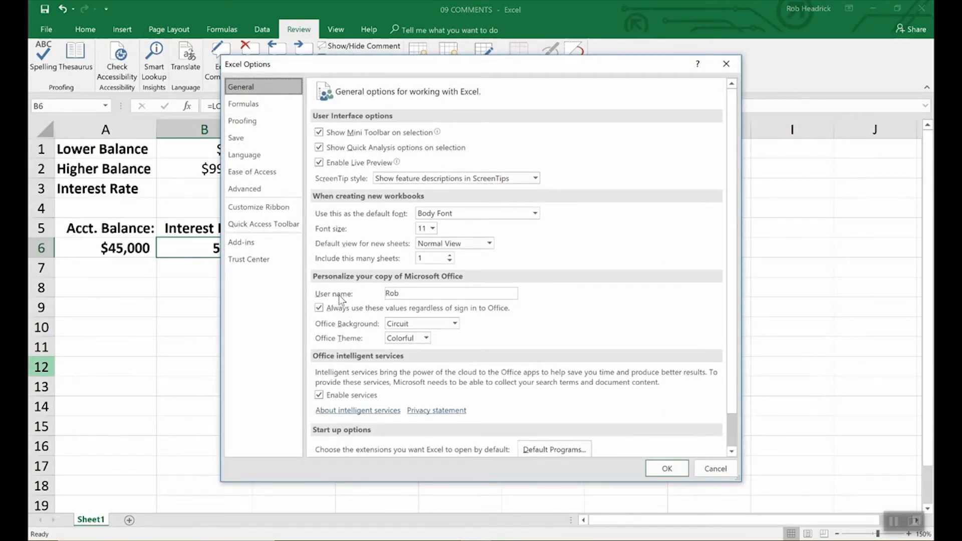
left_click(406, 294)
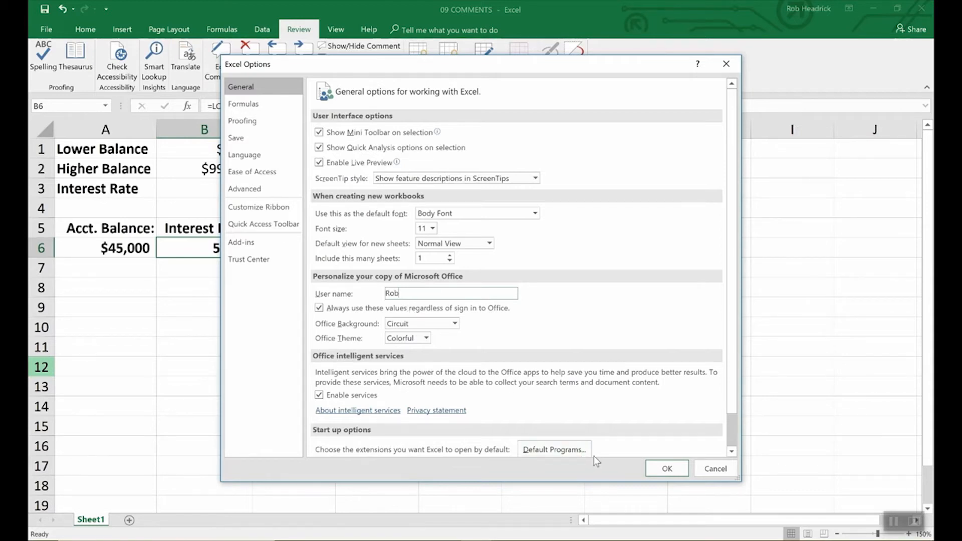
left_click(662, 469)
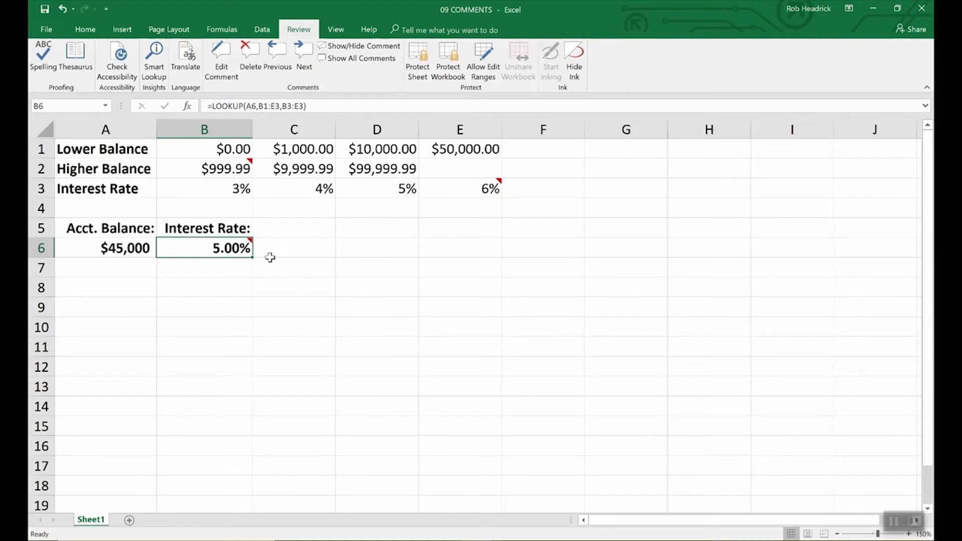
Make B6's comment always visible, then check and cancel its Format Comment settings (Tahoma 9).
left_click(362, 45)
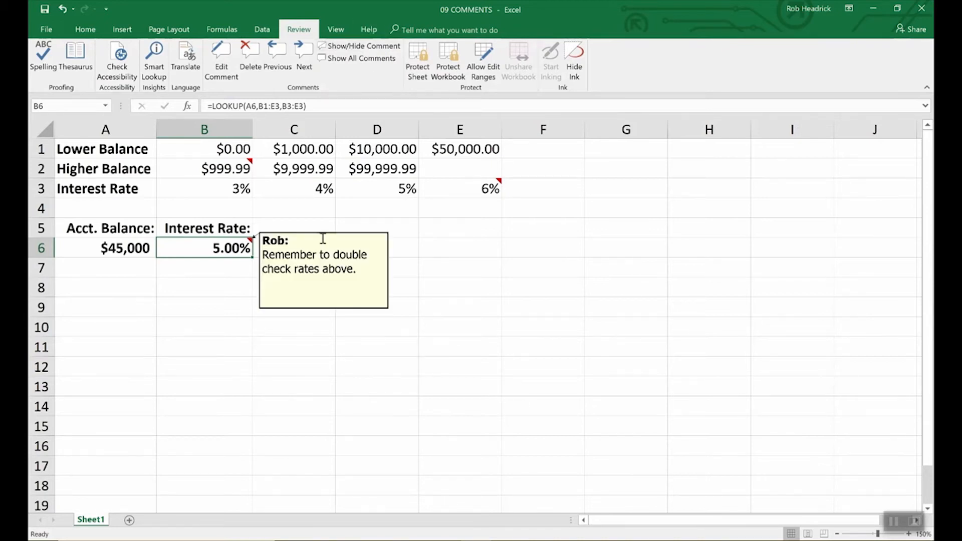
left_click(327, 270)
right_click(326, 272)
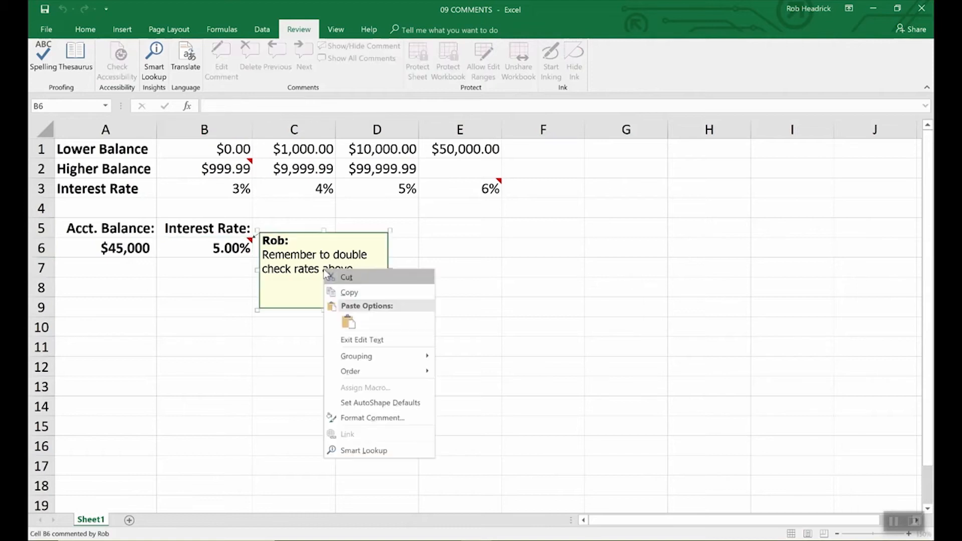
left_click(357, 417)
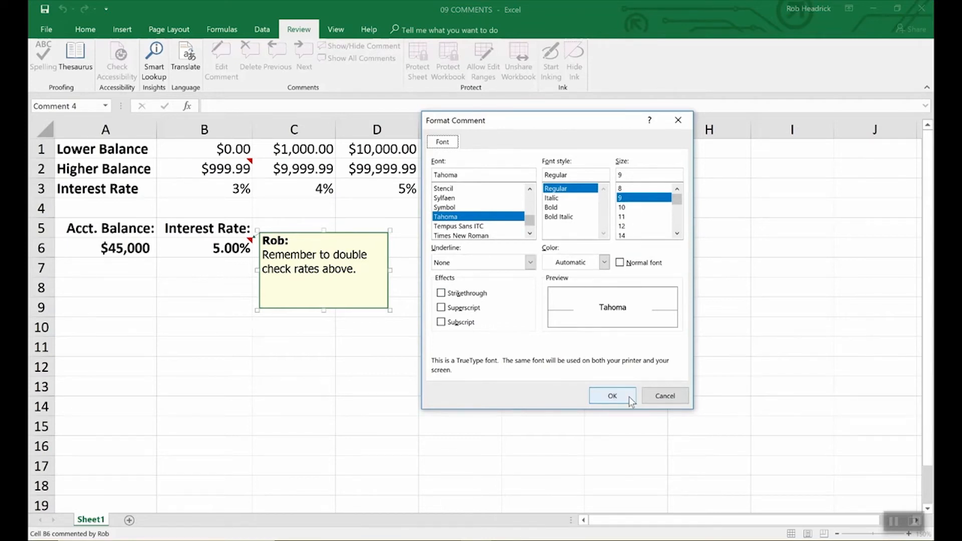
left_click(661, 398)
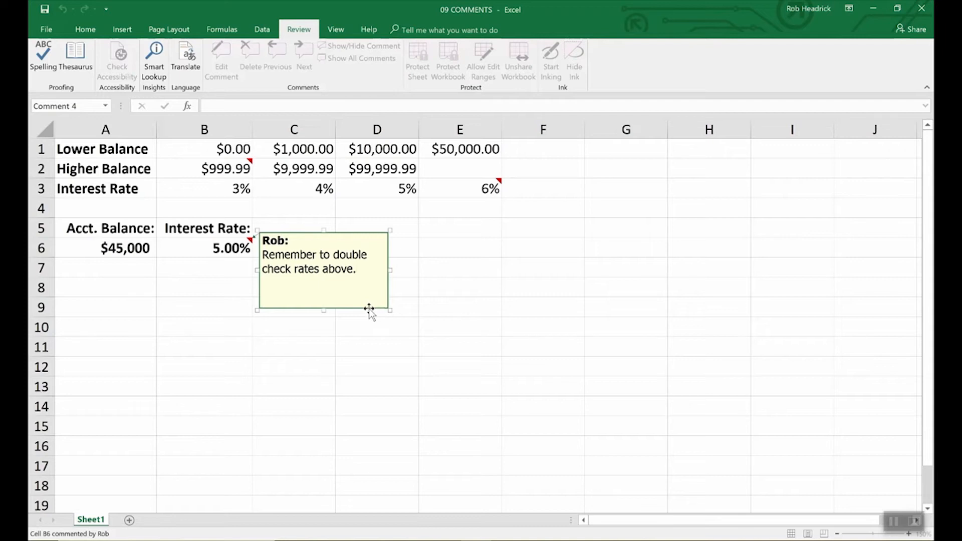
Set the B6 comment's fill color to light turquoise under Colors and Lines.
right_click(369, 309)
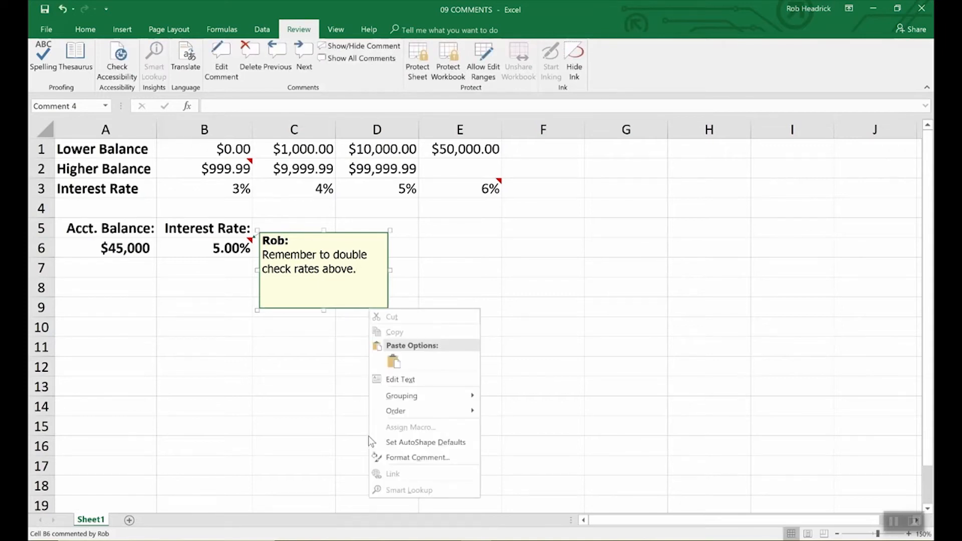
left_click(399, 456)
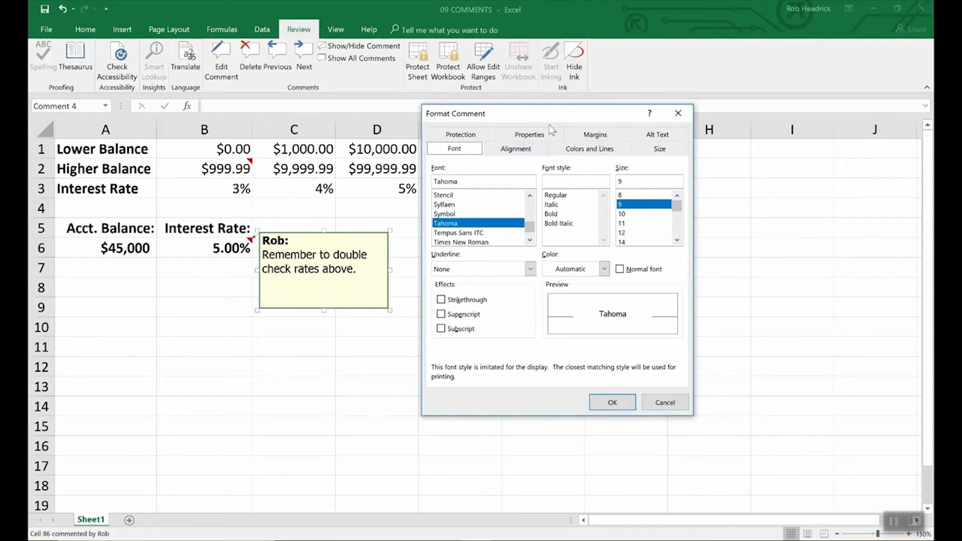
left_click(591, 152)
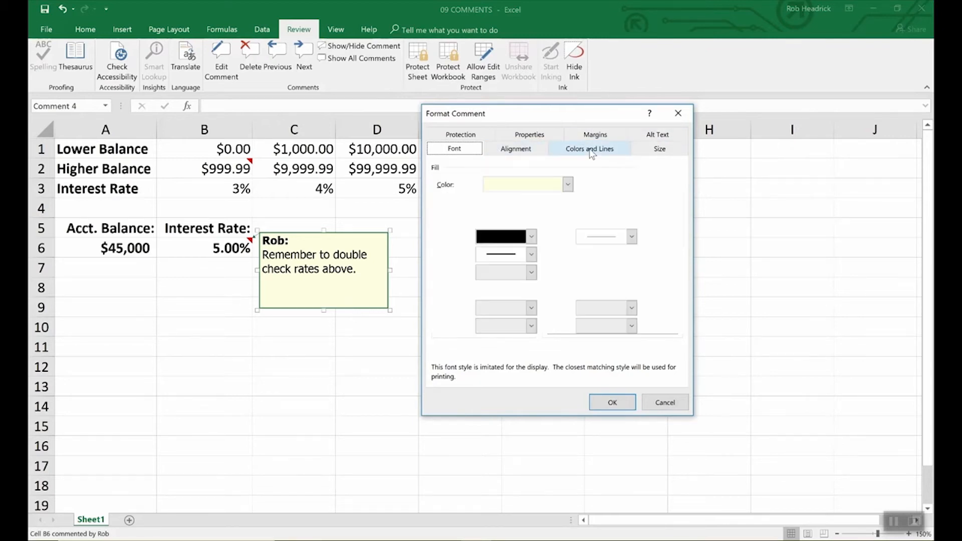
left_click(568, 184)
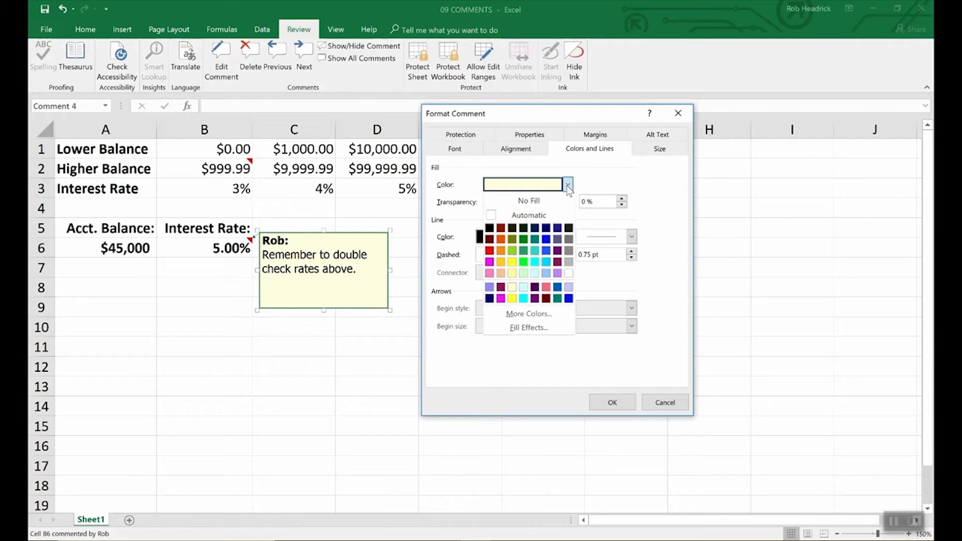
left_click(534, 273)
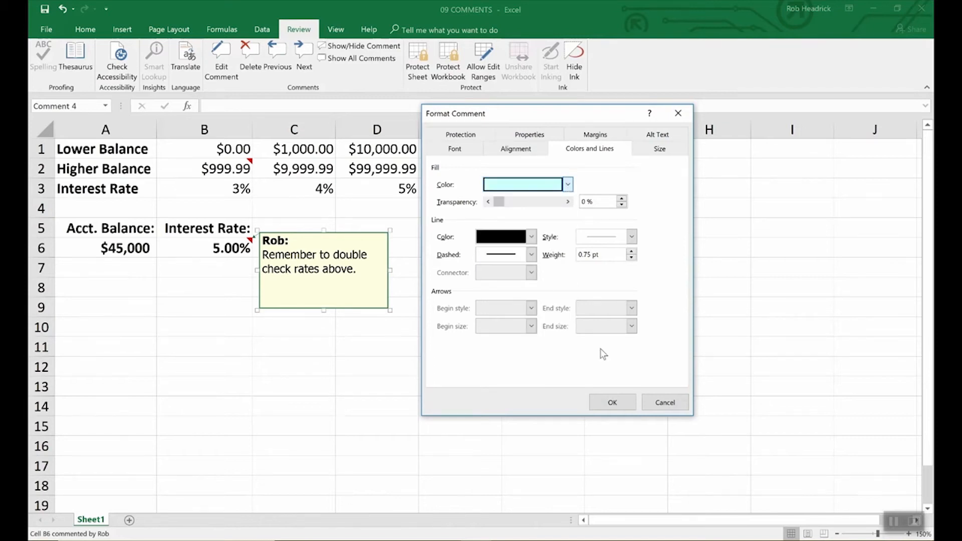
left_click(627, 402)
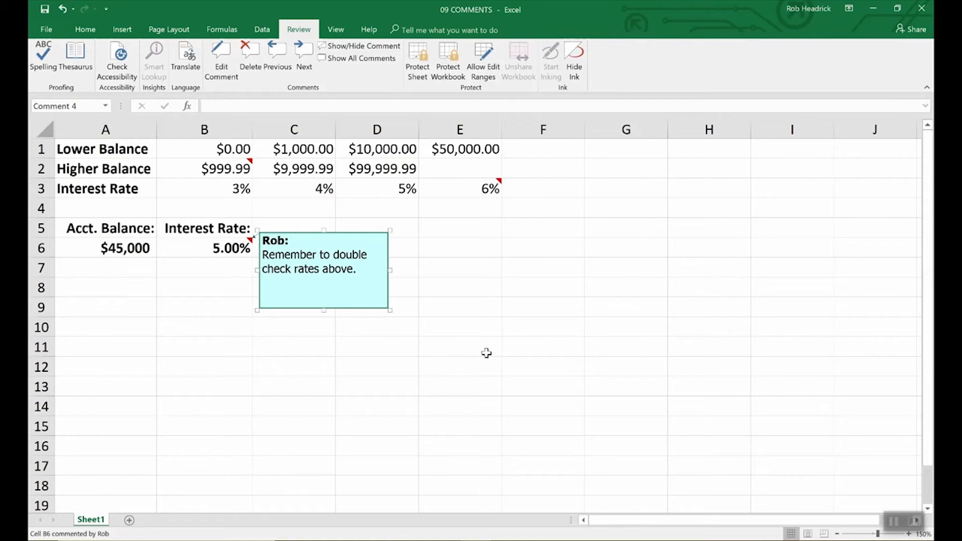
Show all comments on the sheet and delete the reminder comment from B6.
left_click(486, 353)
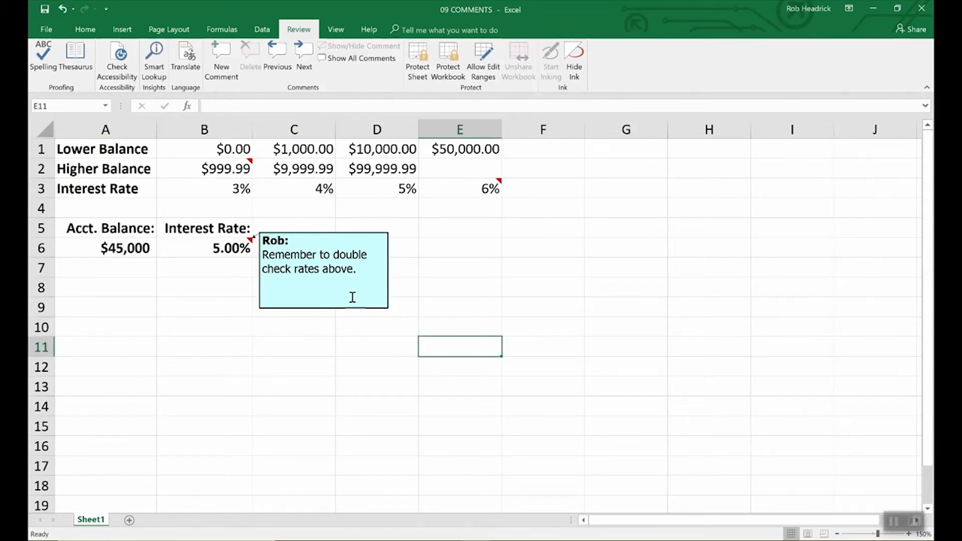
left_click(245, 167)
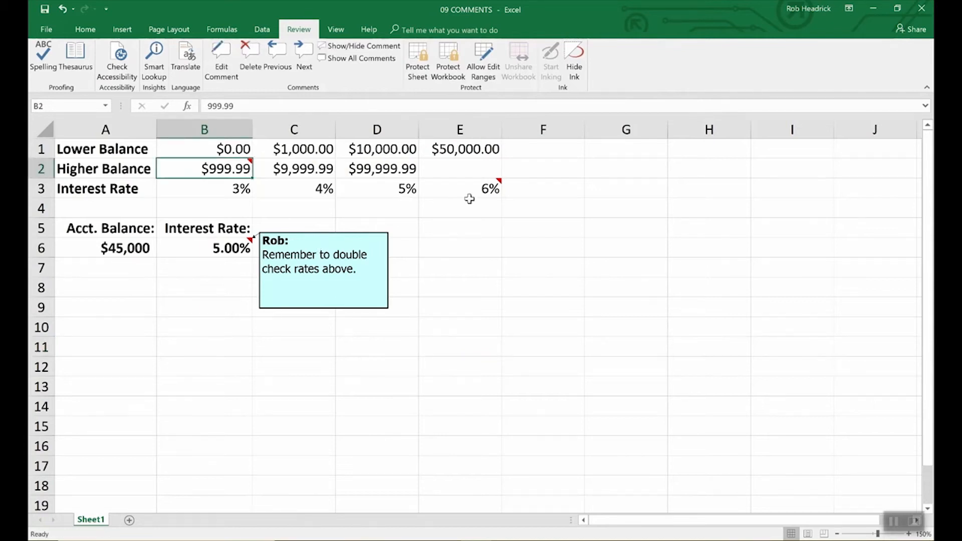
left_click(493, 192)
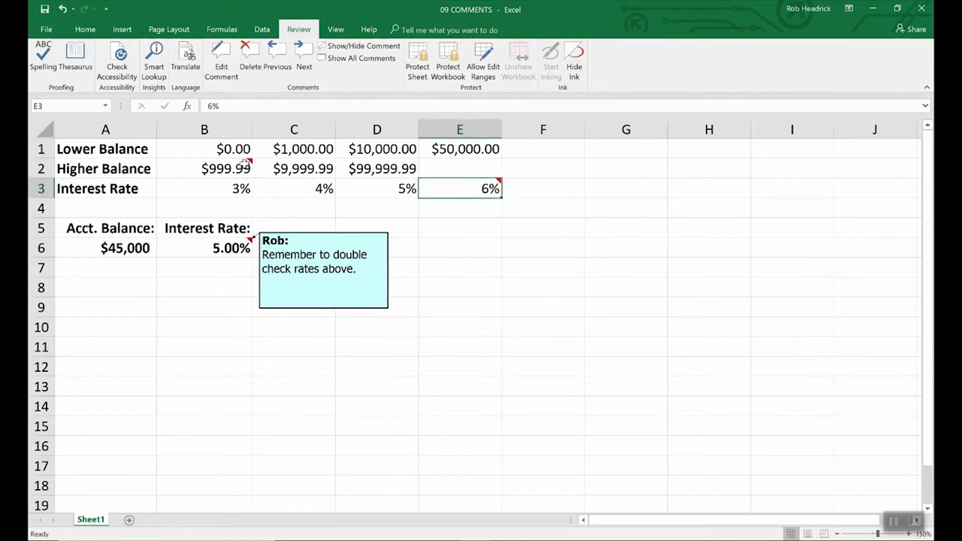
mouse_move(459, 192)
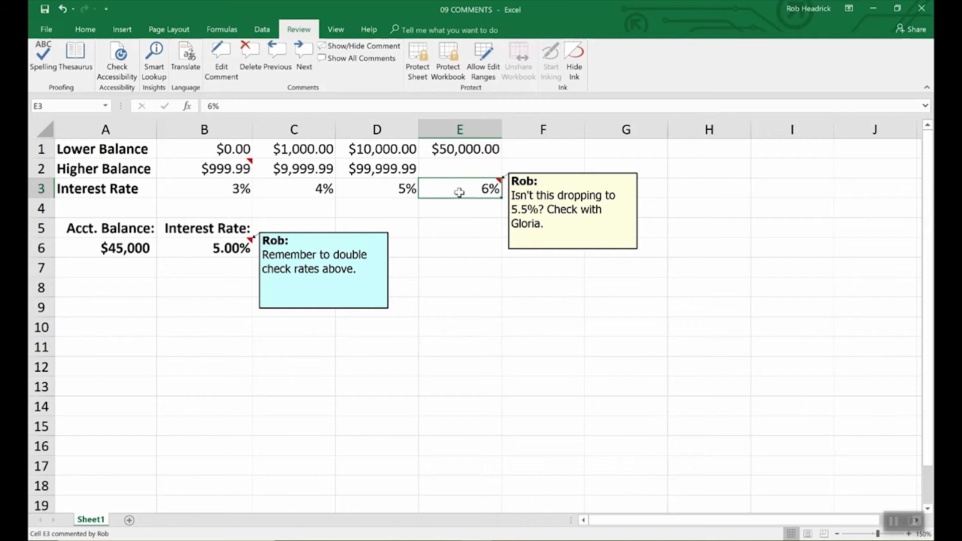
left_click(227, 168)
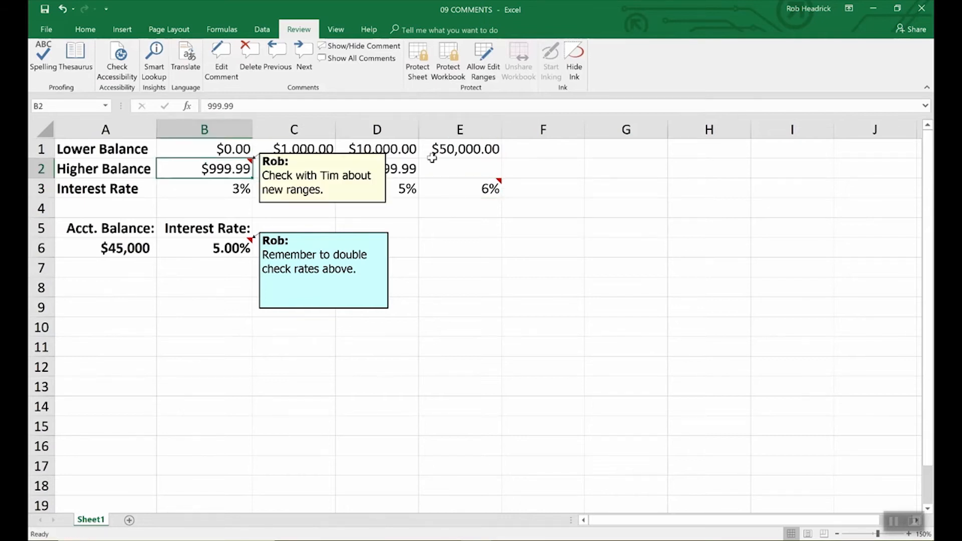
left_click(371, 58)
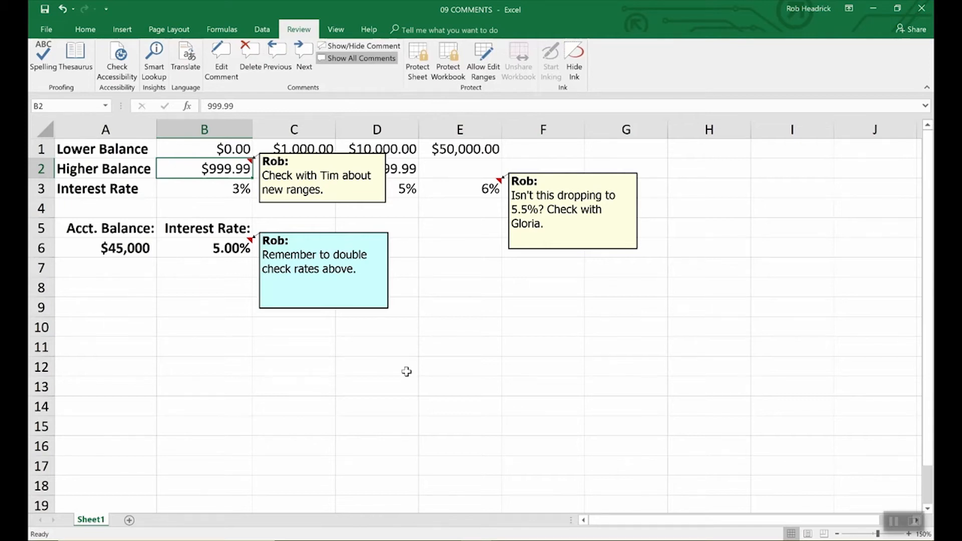
left_click(224, 248)
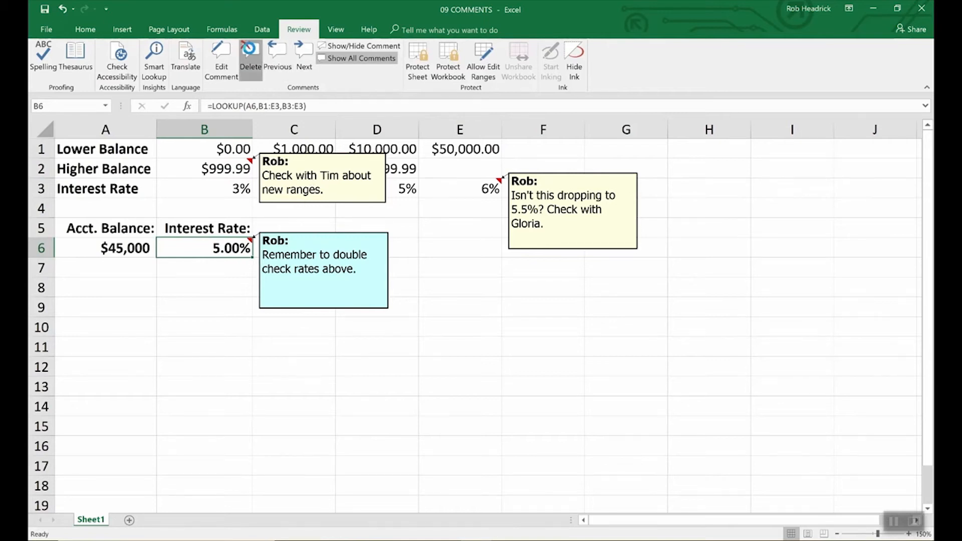
left_click(250, 51)
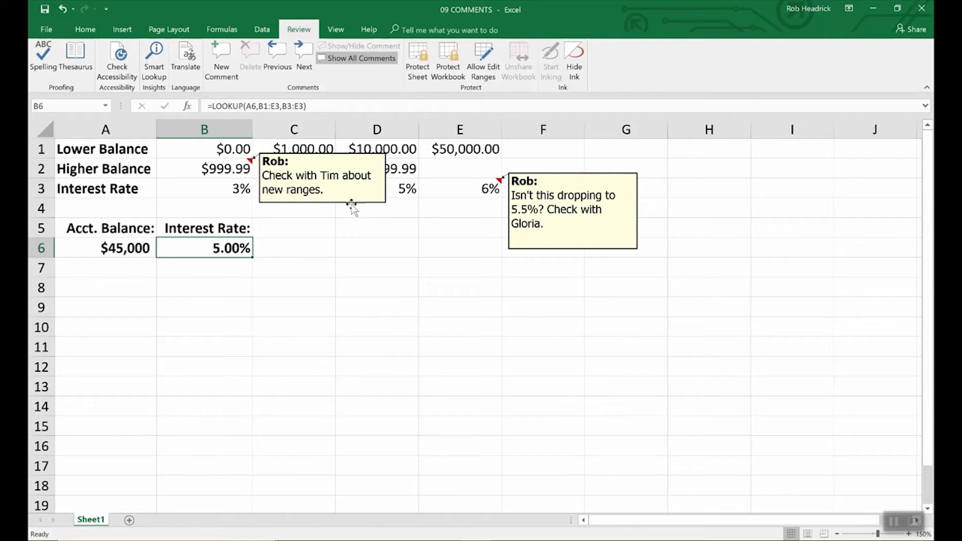
Hide the B2 comment box and drag the E3 comment box's corner to resize it.
left_click(352, 205)
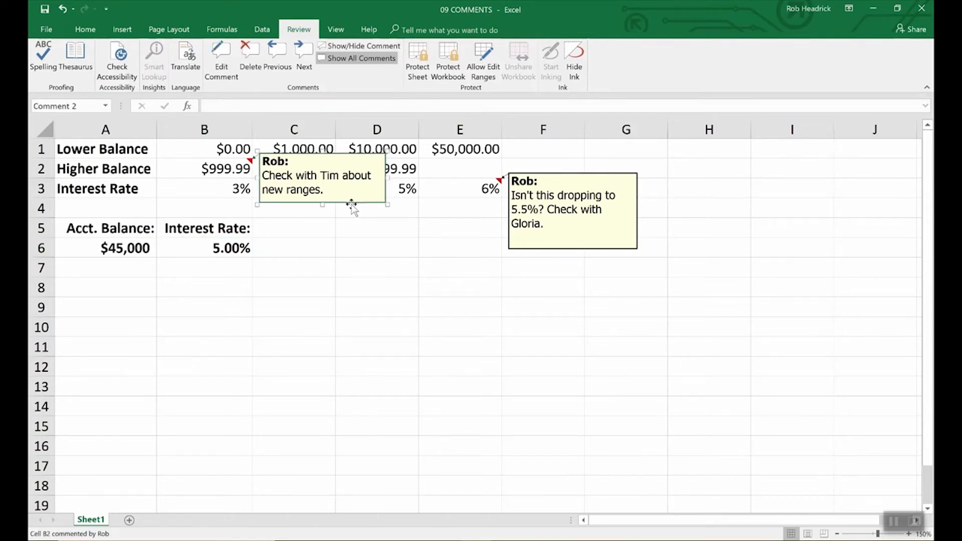
key("Escape")
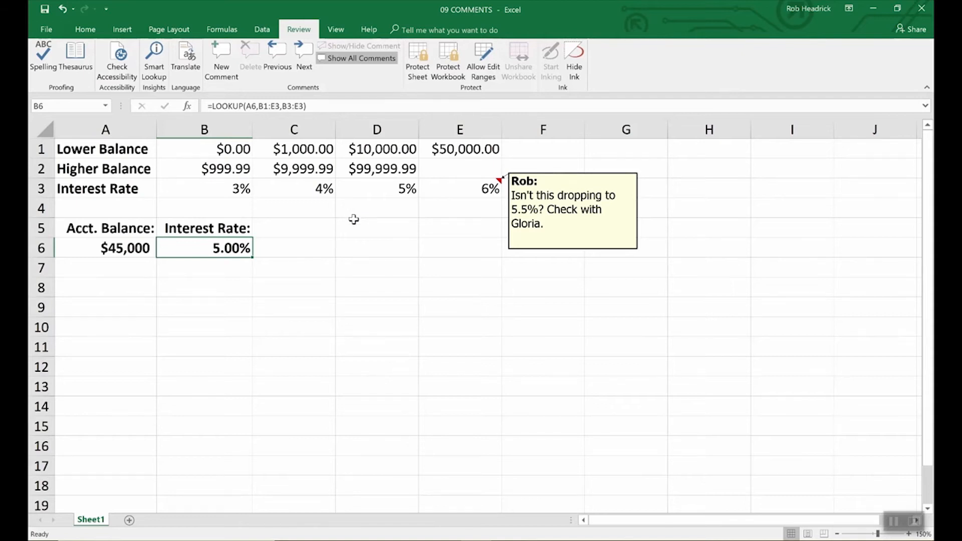
left_click(562, 249)
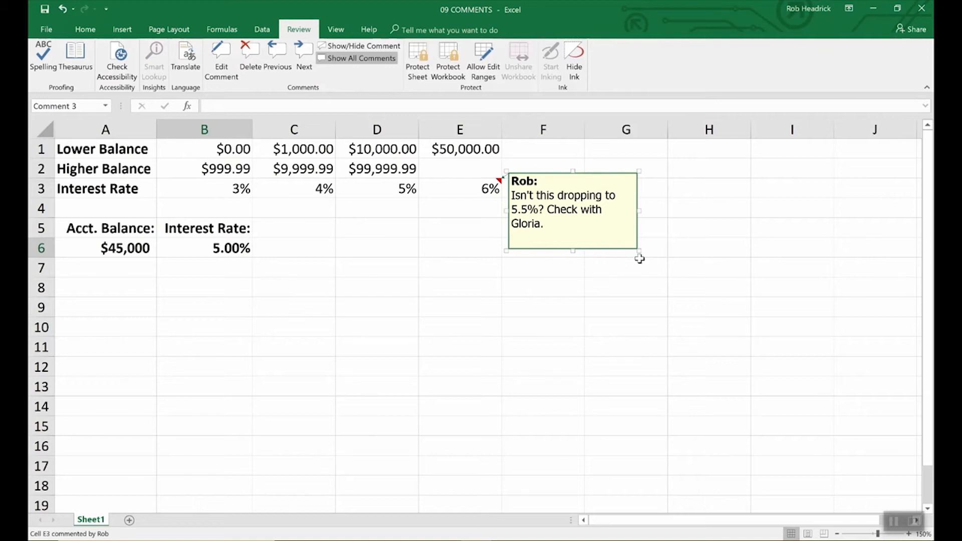
left_click_drag(638, 251, 739, 374)
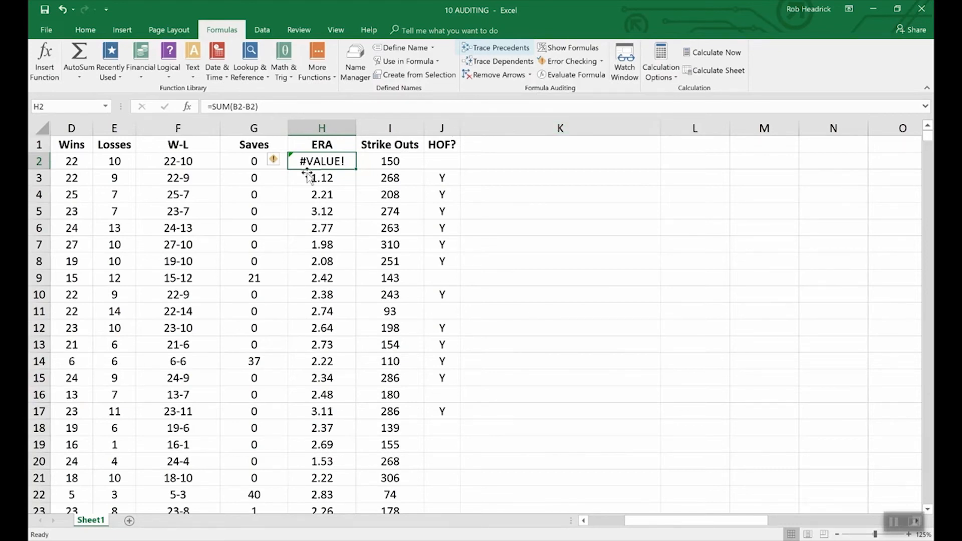
Trace precedents of F2 from D2 and E2, then list open workbooks via Switch Windows.
left_click(189, 162)
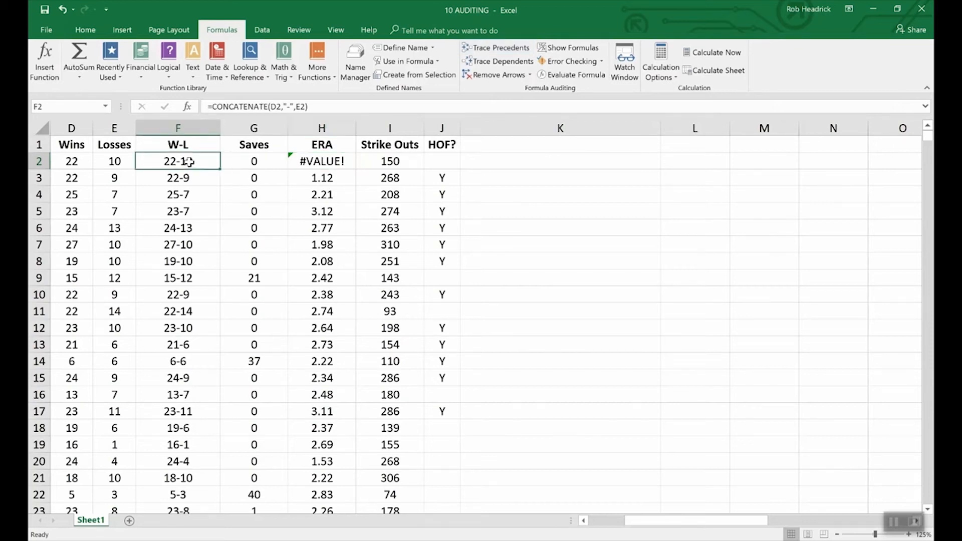
left_click(490, 49)
left_click_drag(670, 520, 635, 530)
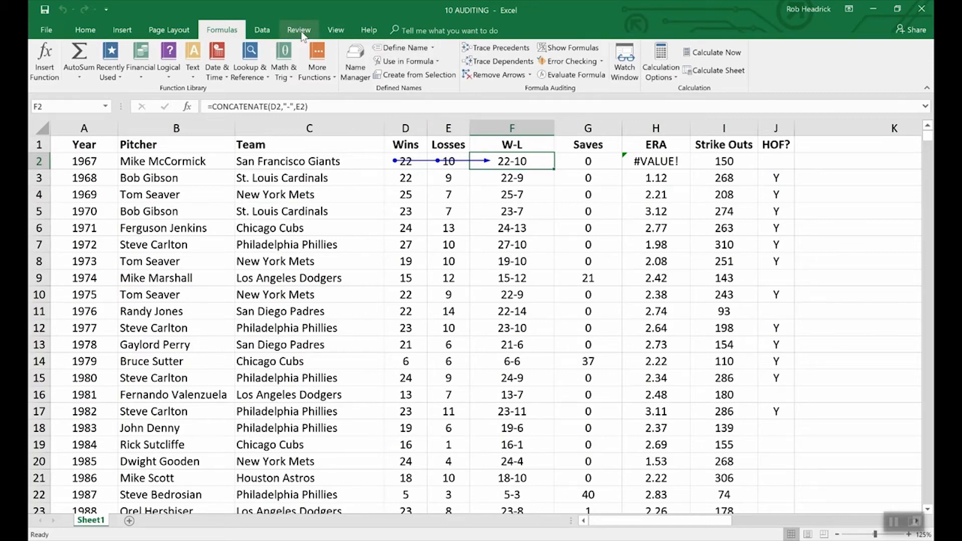
left_click(336, 30)
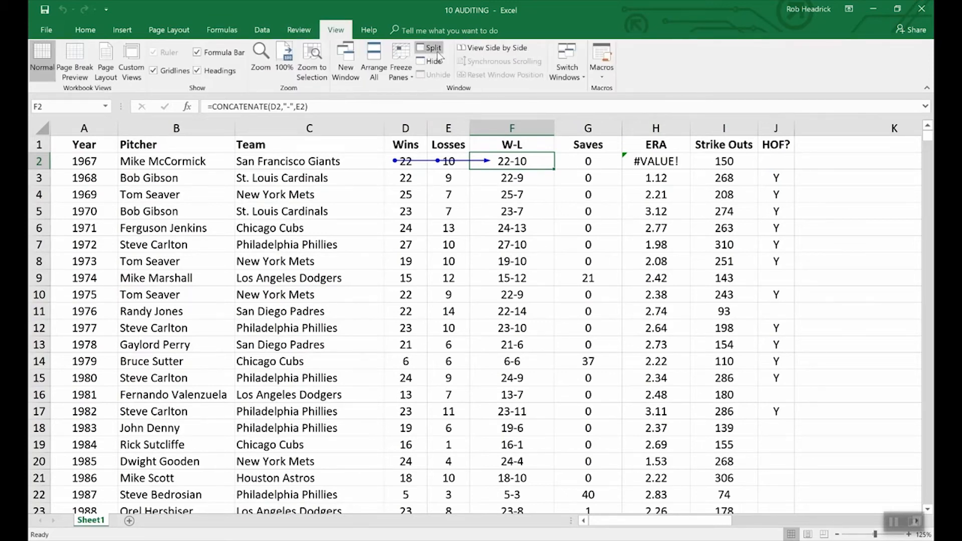
left_click(576, 66)
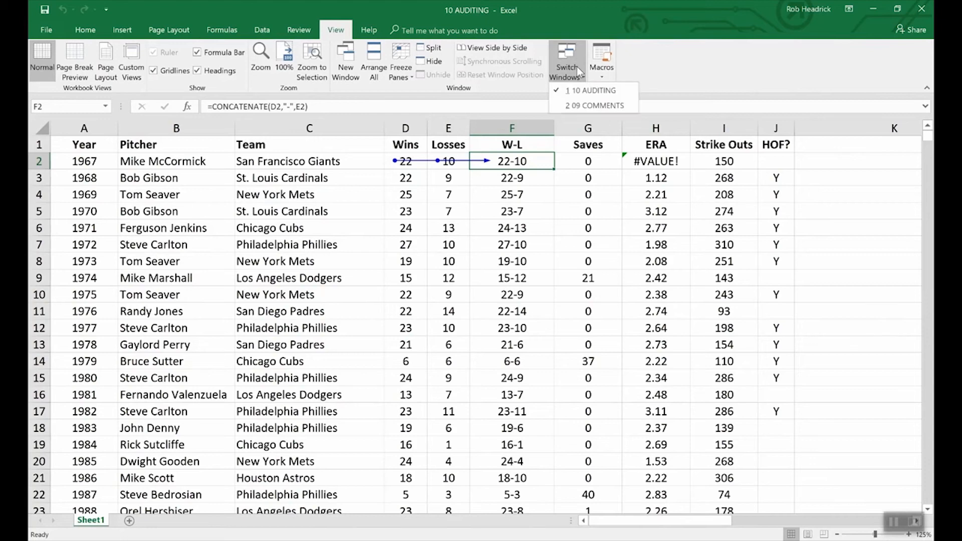
In 09 COMMENTS, trace the precedents of the B6 lookup, then remove the arrows.
left_click(592, 106)
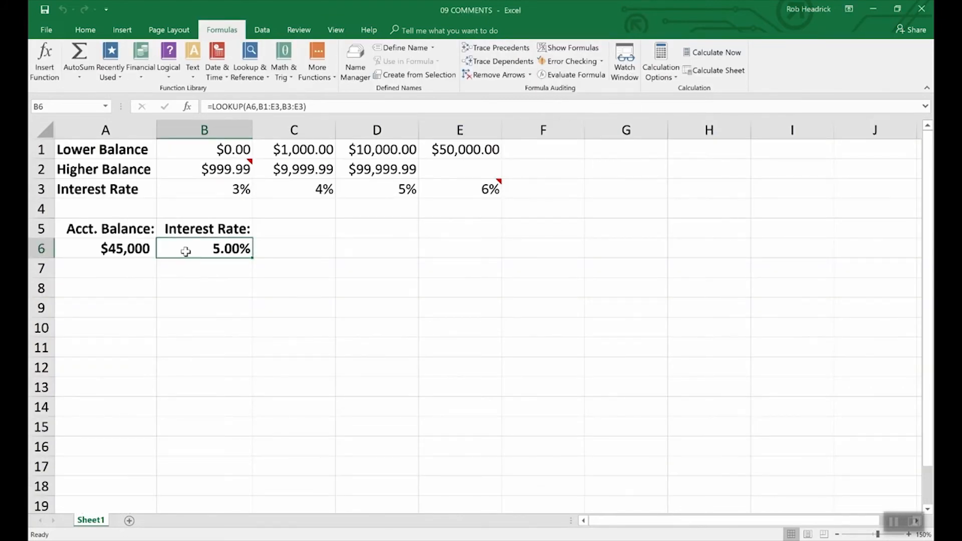
left_click(498, 48)
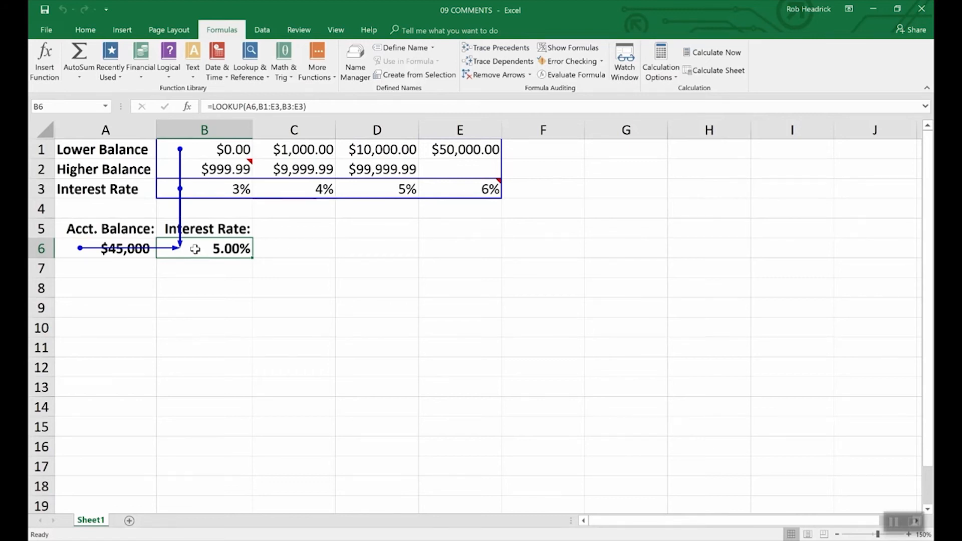
left_click(499, 75)
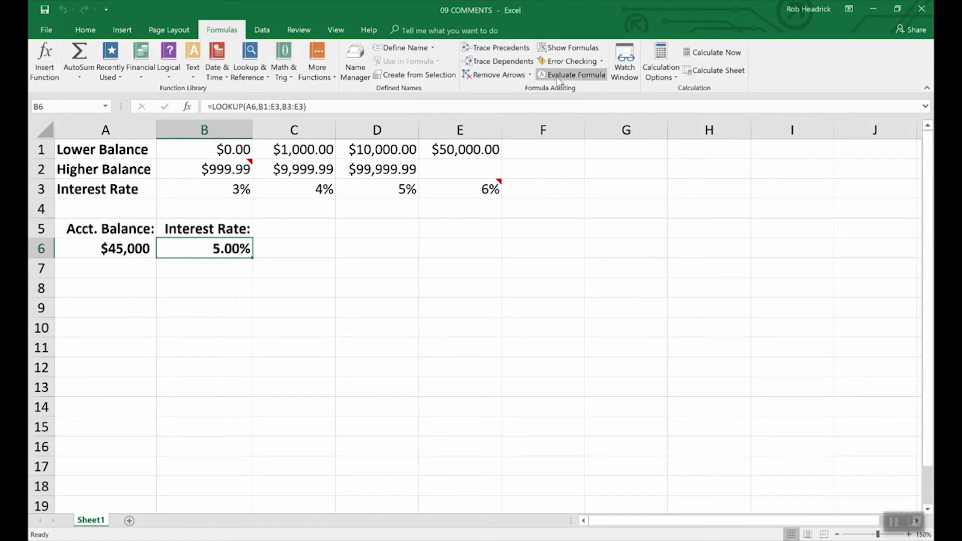
Switch back to the 10 AUDITING workbook.
left_click(335, 29)
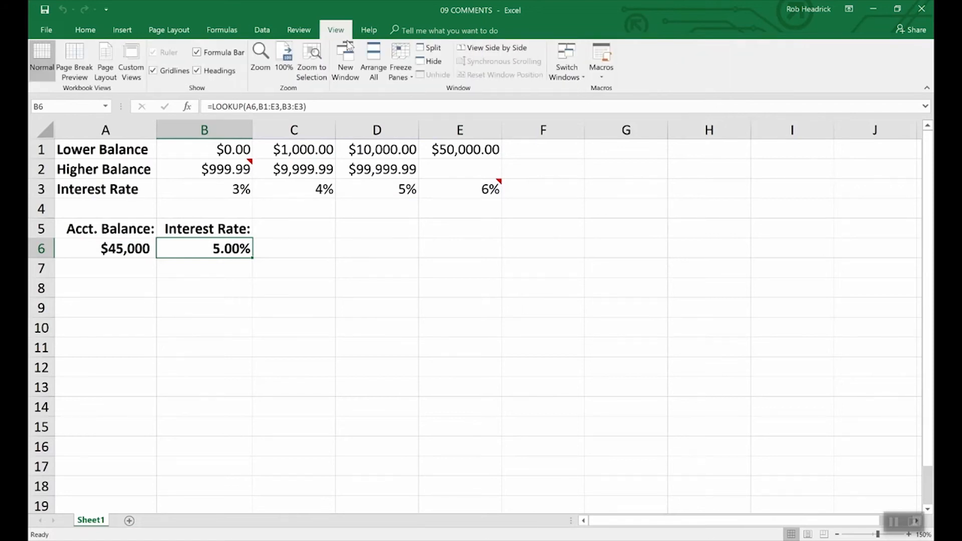
left_click(567, 65)
left_click(584, 90)
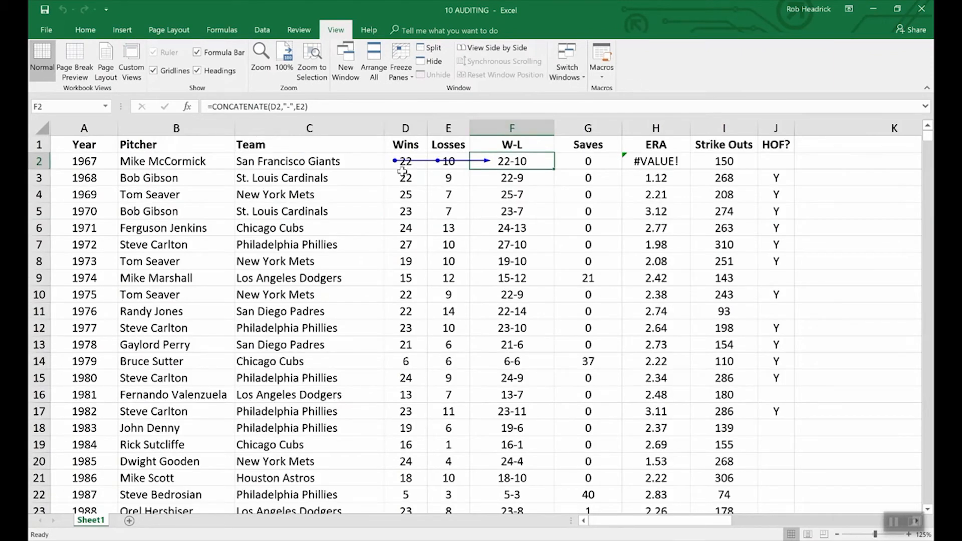
Remove the row 2 trace arrows, turn Show Formulas on to inspect, then off.
left_click(221, 31)
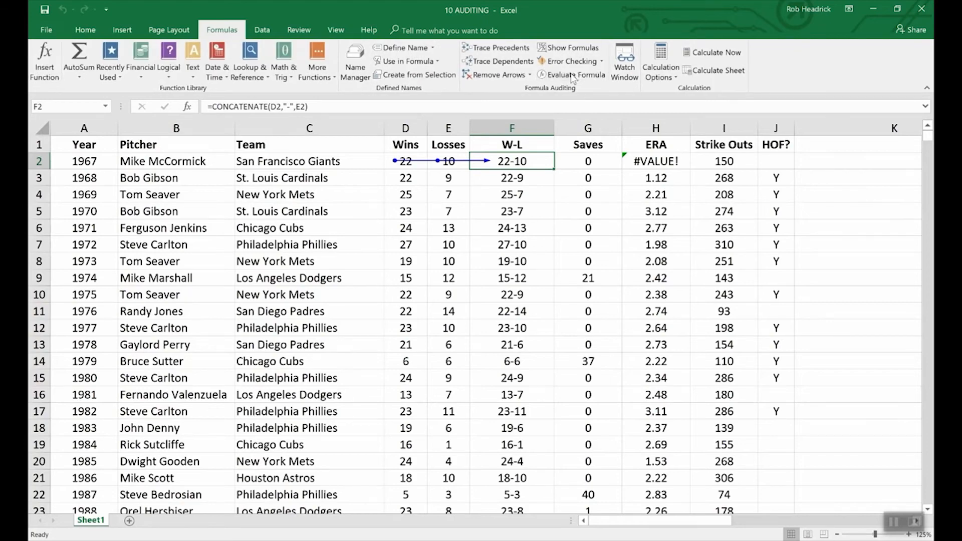
left_click(500, 76)
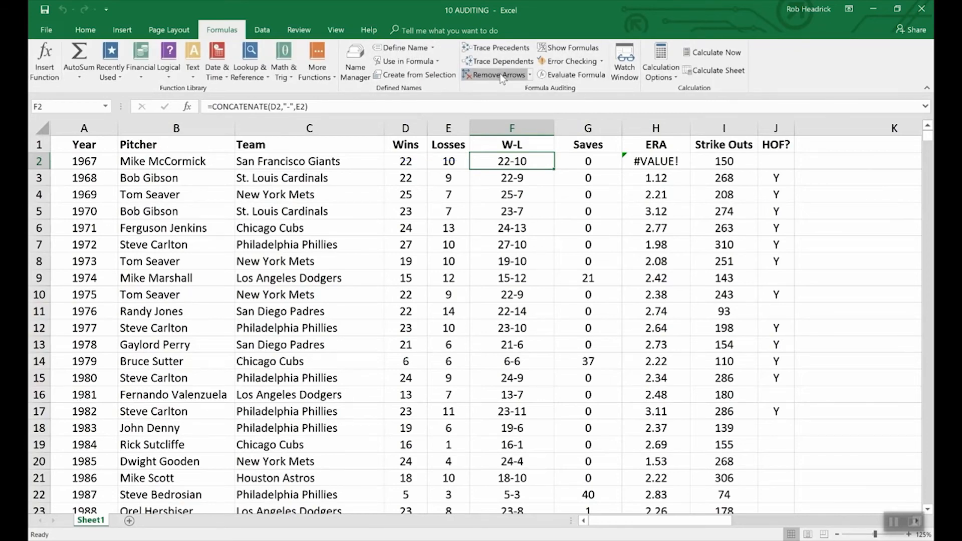
left_click(559, 51)
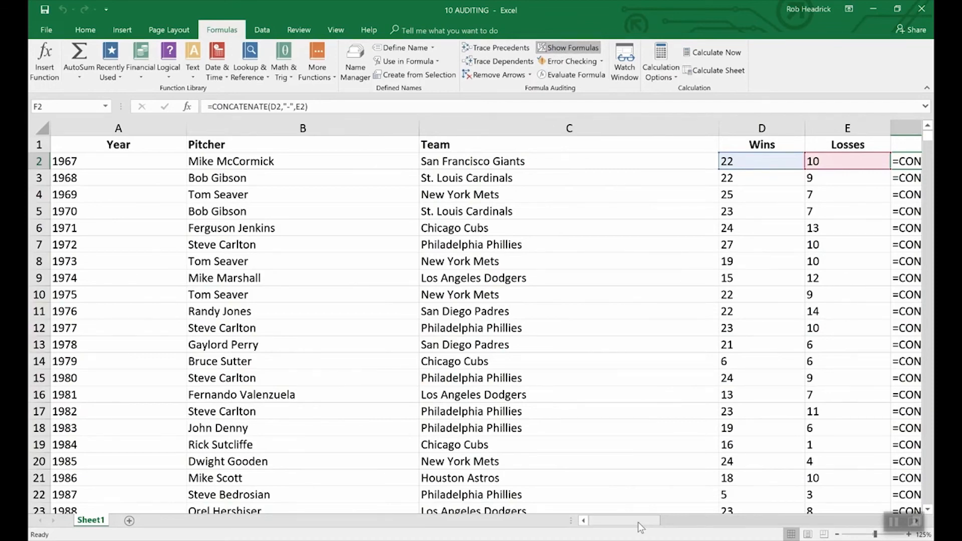
left_click_drag(638, 522, 672, 516)
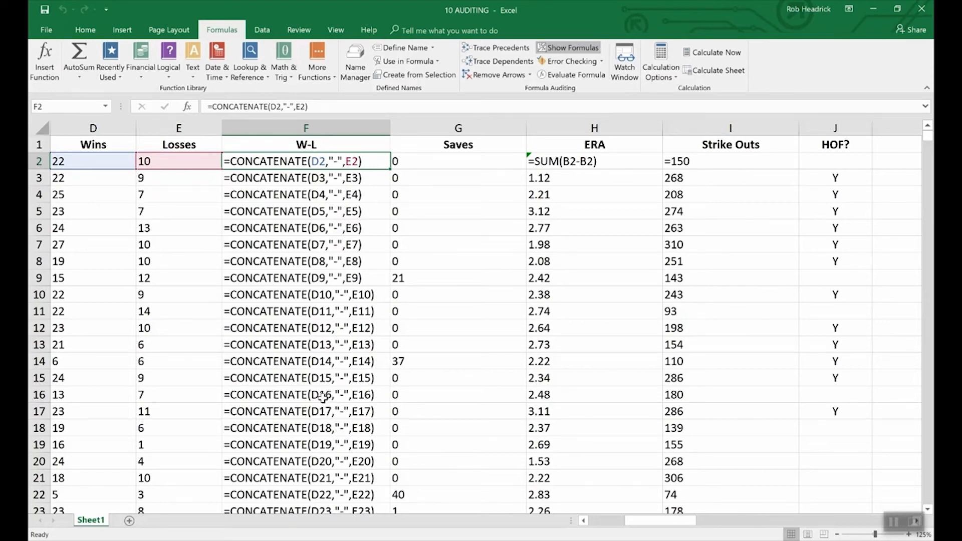
left_click(575, 49)
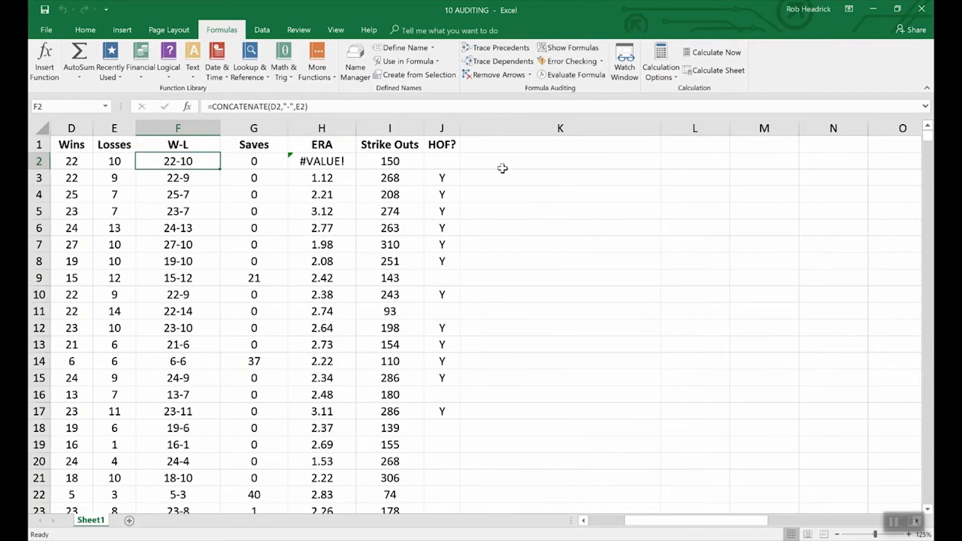
left_click(583, 521)
left_click(583, 521)
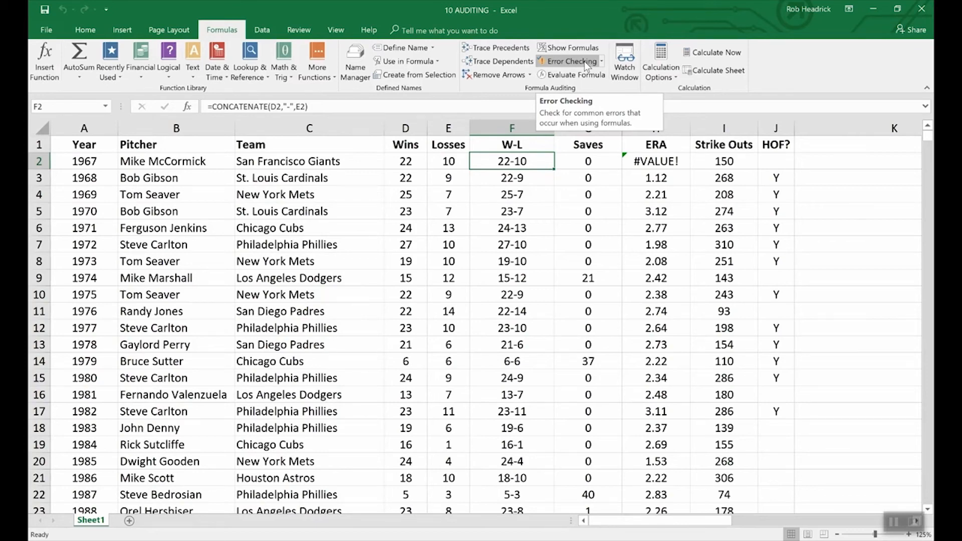
left_click(584, 61)
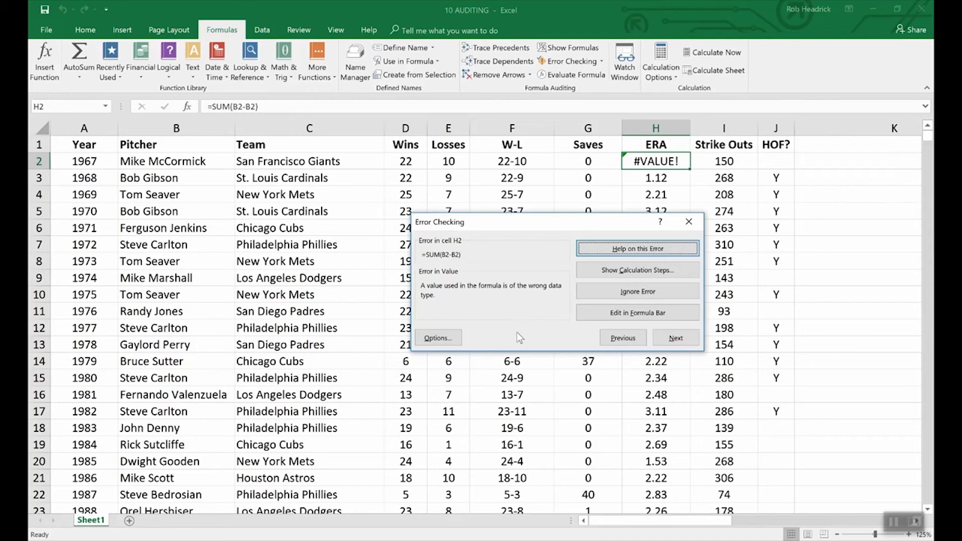
left_click(827, 314)
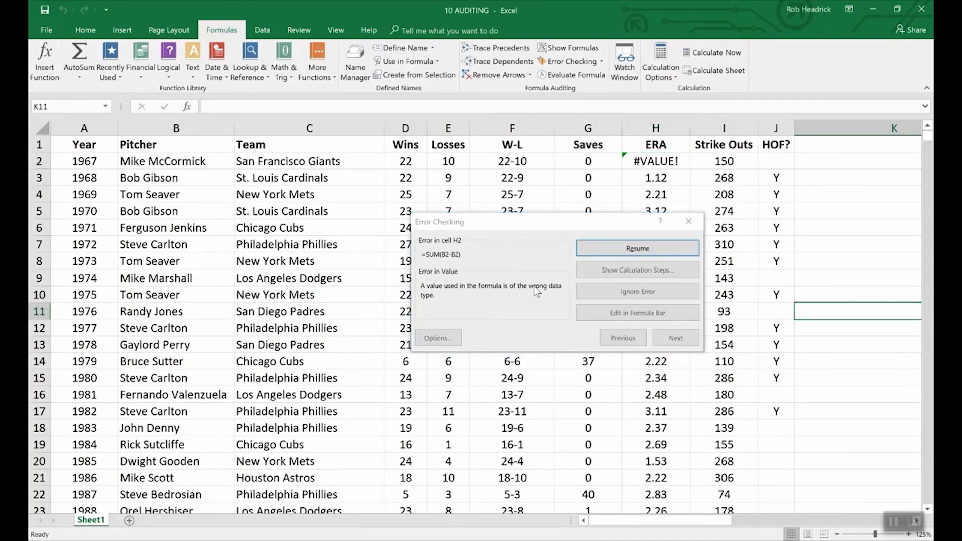
left_click(687, 221)
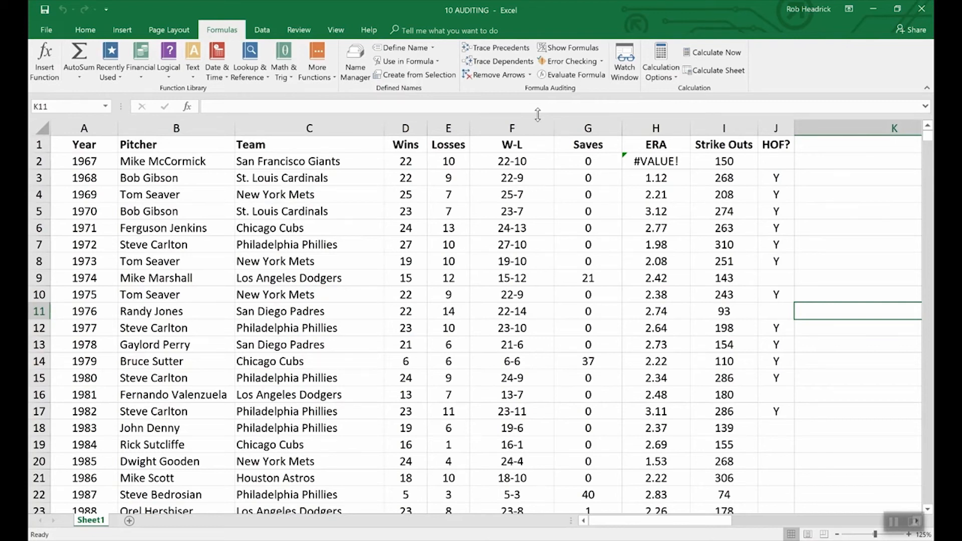
left_click(493, 162)
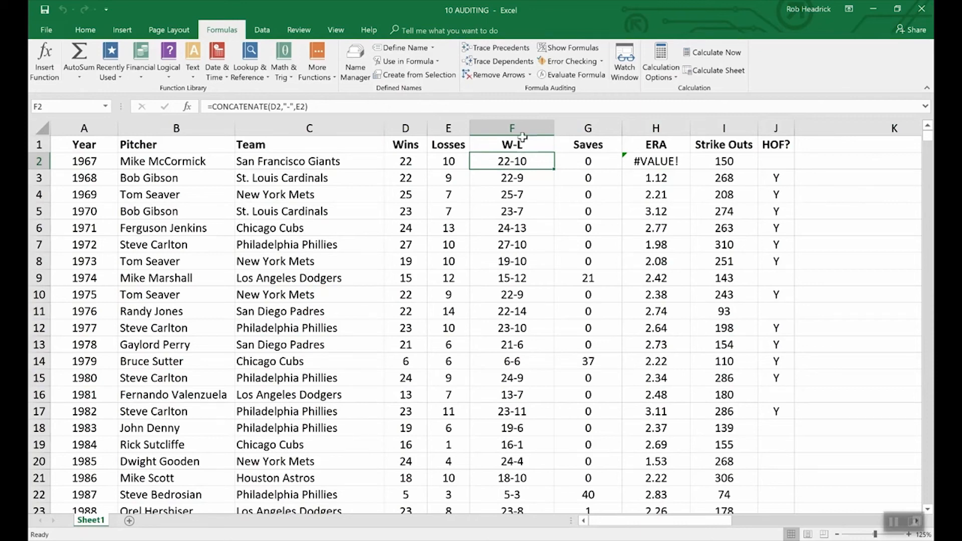
Evaluate the F2 formula step by step, substituting 22 and 10 to reach 22-10.
left_click(572, 74)
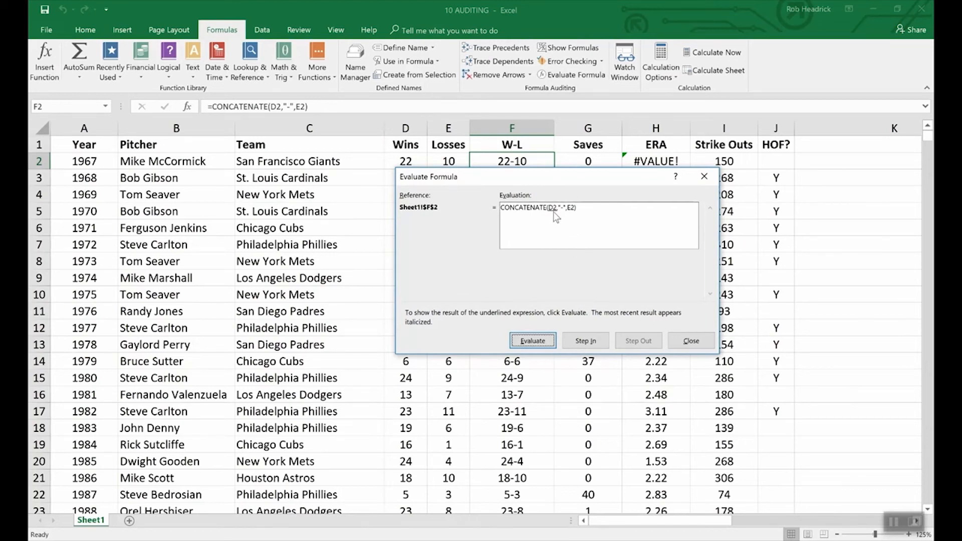
left_click(541, 342)
left_click_drag(449, 175, 449, 185)
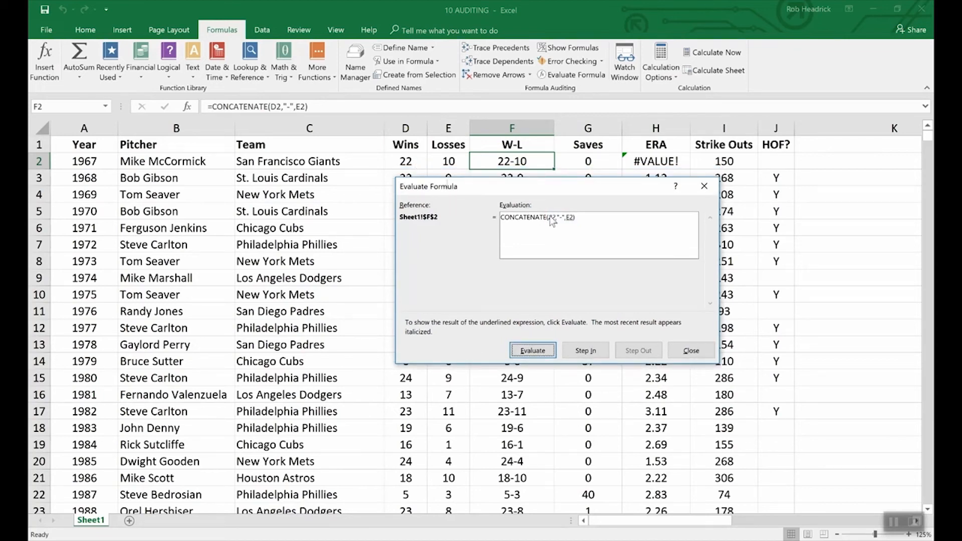
left_click(534, 351)
left_click(544, 352)
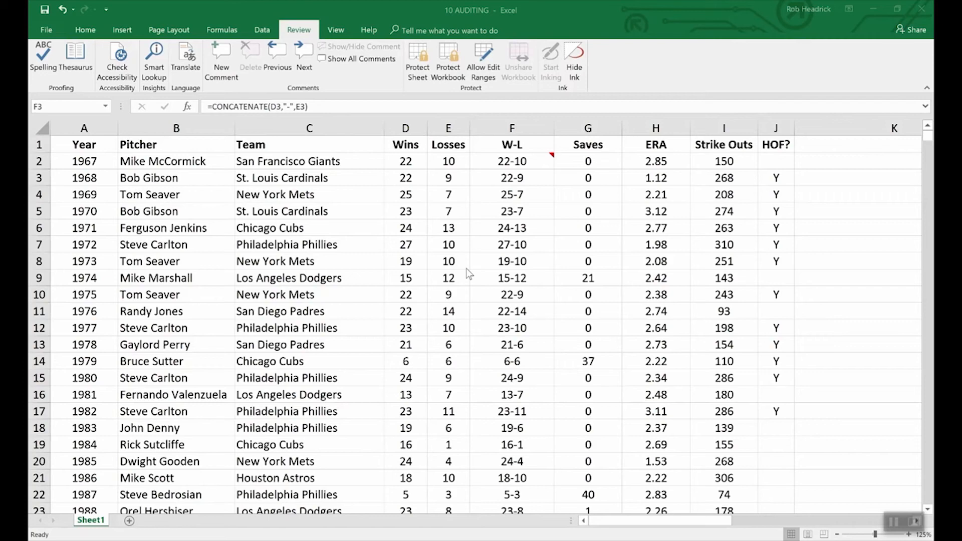
Encrypt the workbook with an open password, entering it and confirming it a second time.
left_click(47, 31)
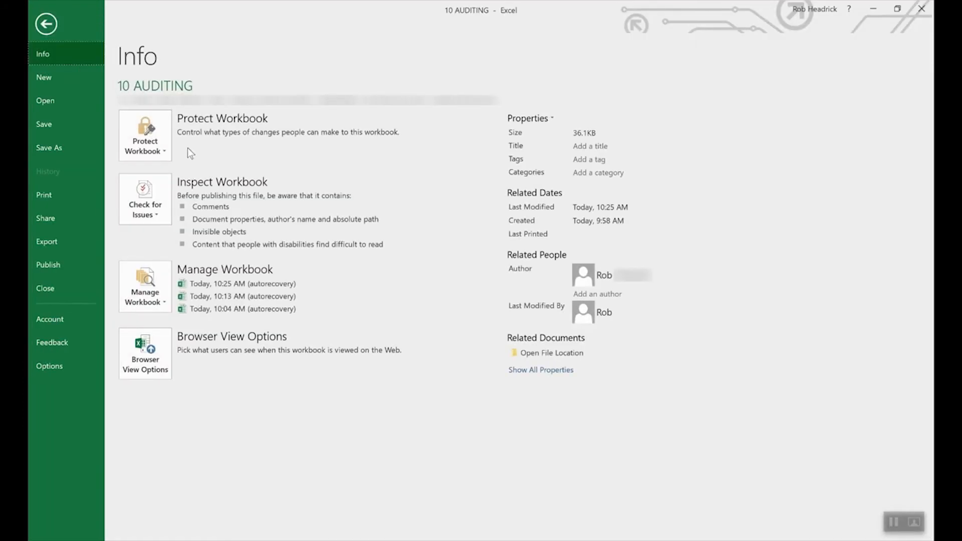
left_click(162, 133)
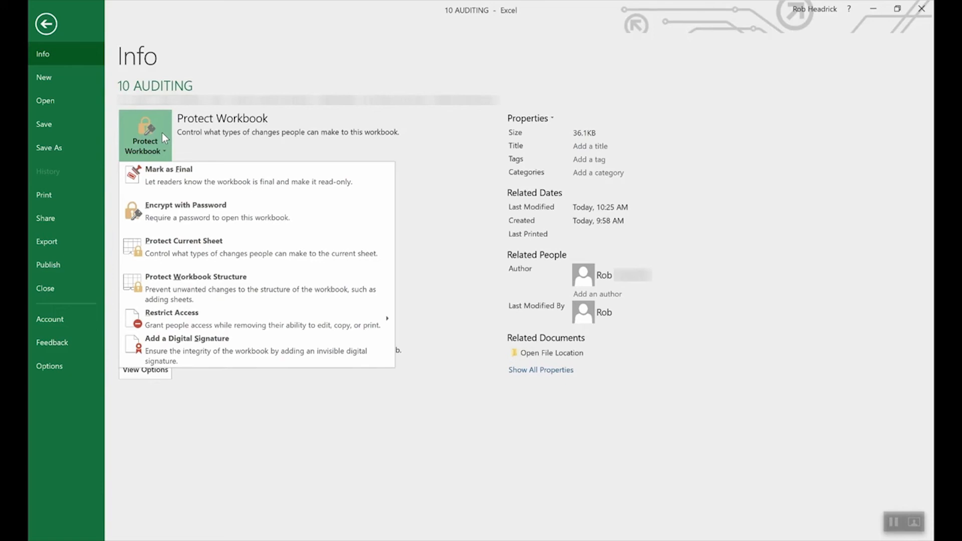
left_click(206, 213)
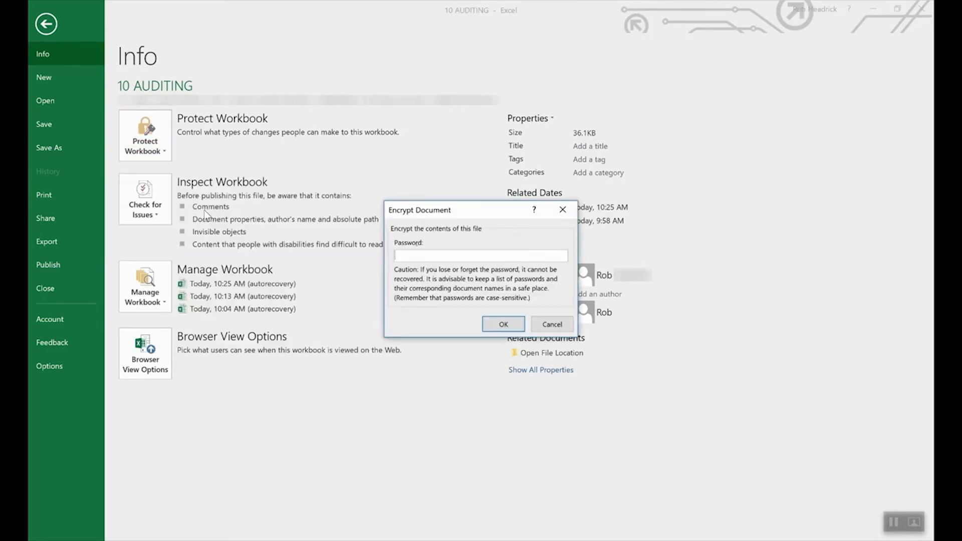
type("pass")
left_click(499, 325)
type("••••")
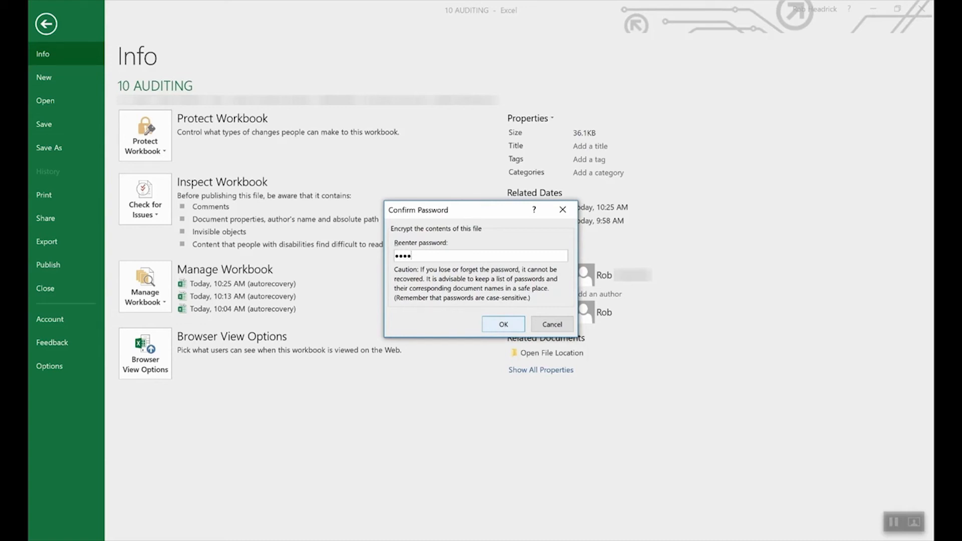
left_click(501, 325)
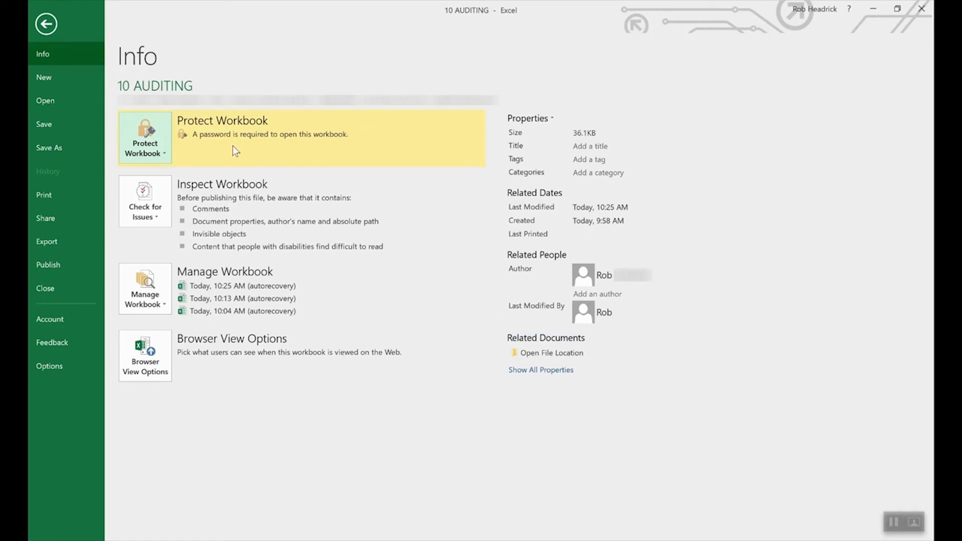
left_click(158, 154)
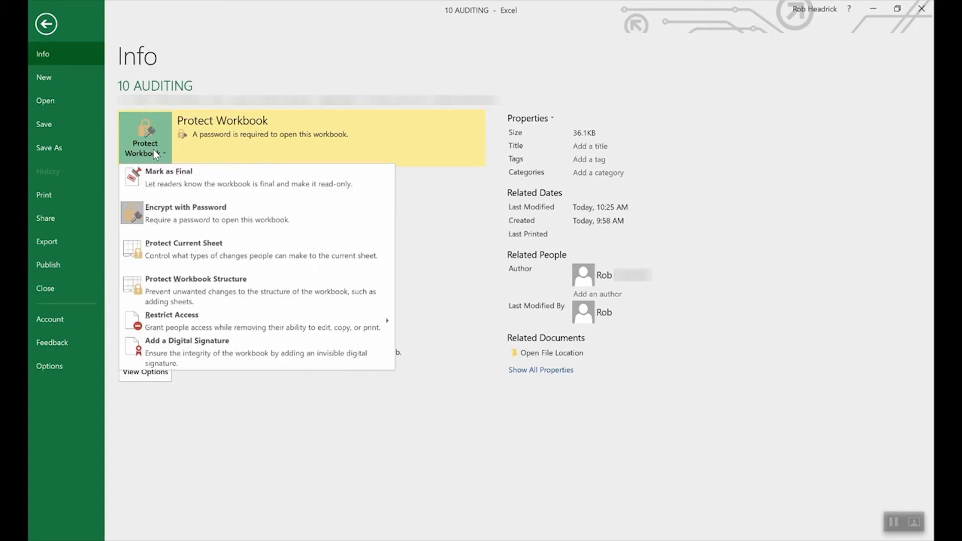
Clear the Encrypt with Password field and confirm, removing the open password.
left_click(181, 215)
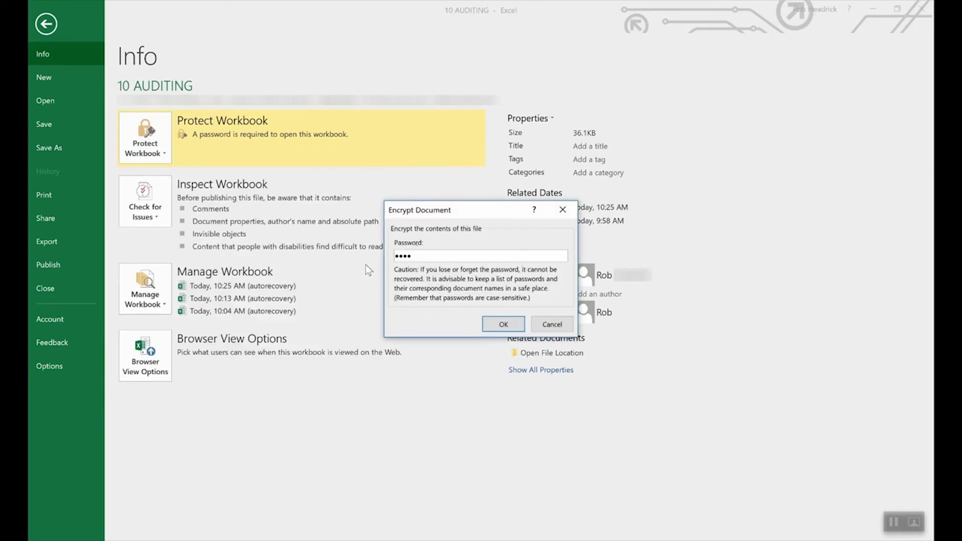
double_click(476, 255)
key("BackSpace")
left_click(504, 324)
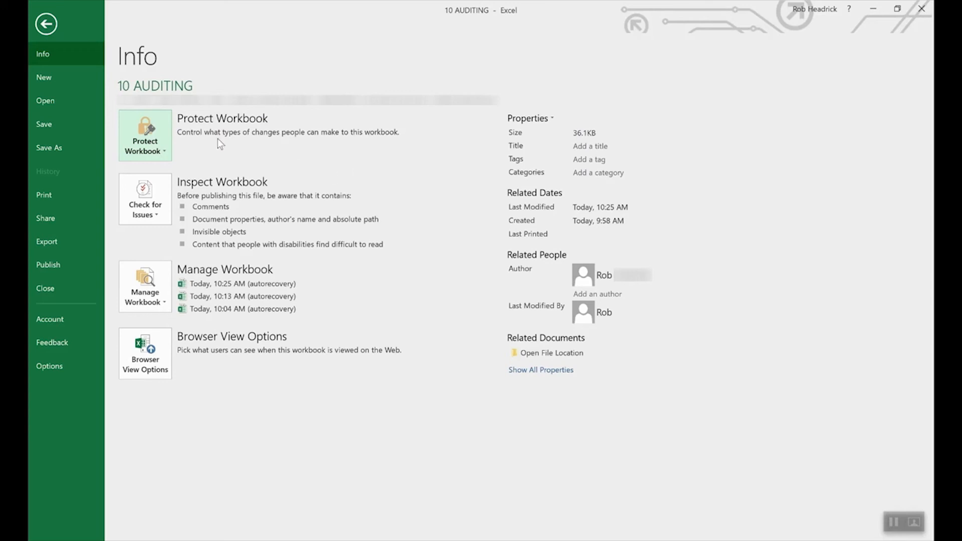
Begin protecting the current sheet from Protect Workbook, then cancel so the sheet stays unprotected.
left_click(150, 133)
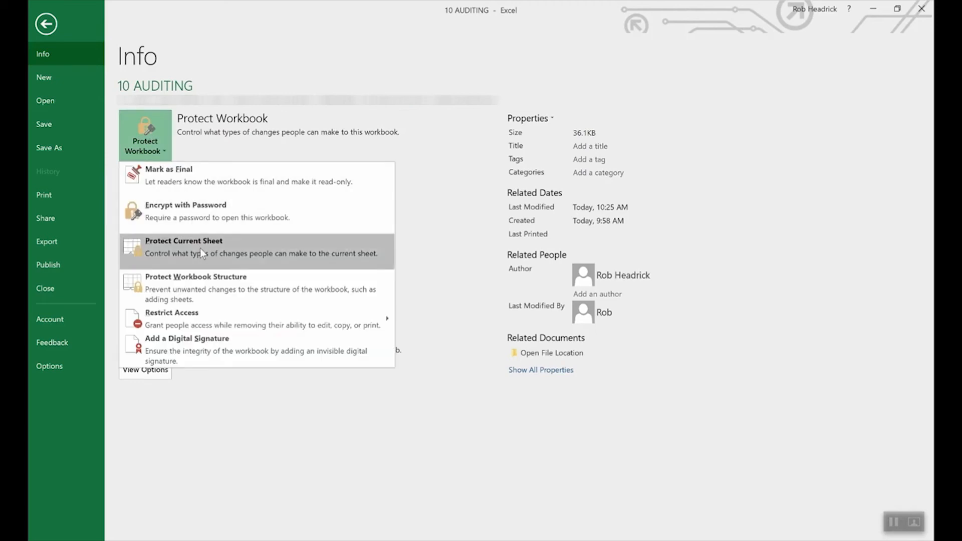
left_click(200, 248)
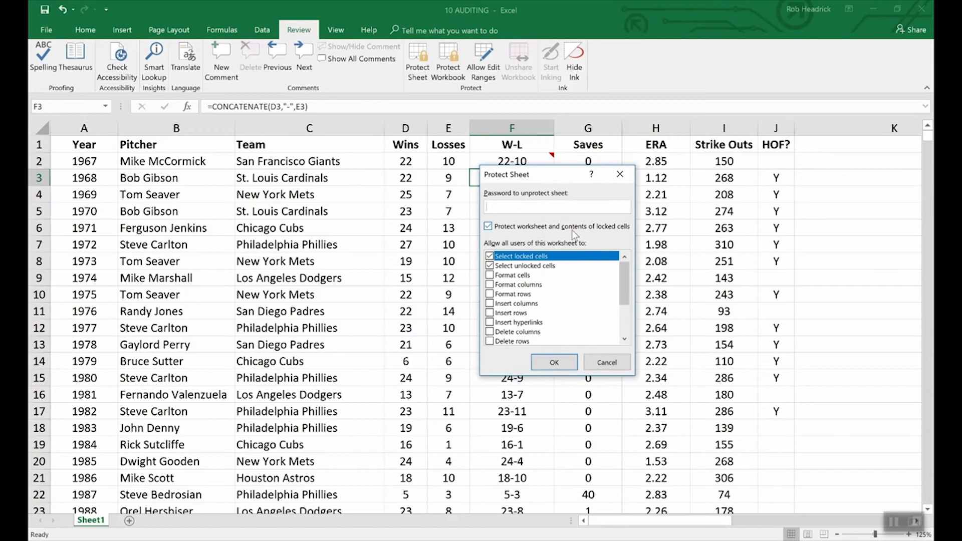
left_click(615, 364)
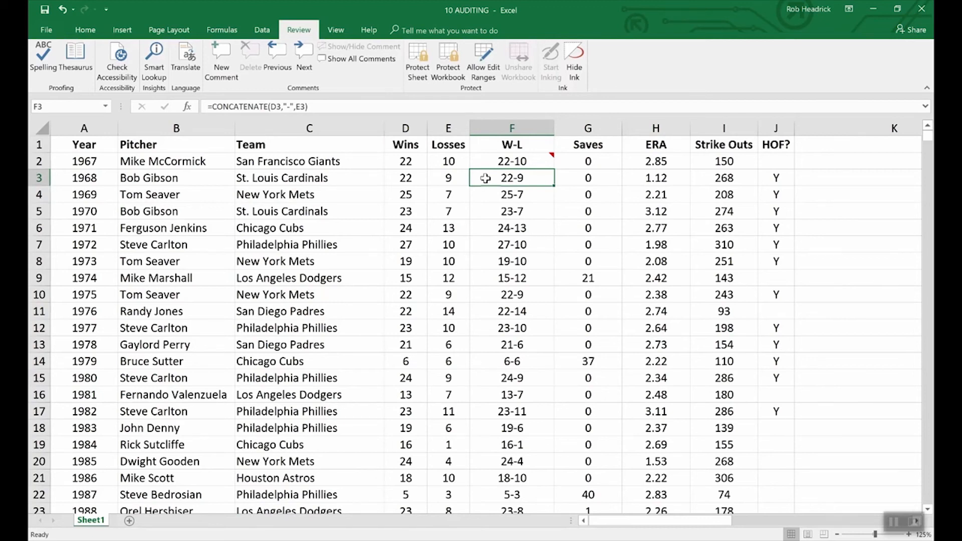
right_click(517, 179)
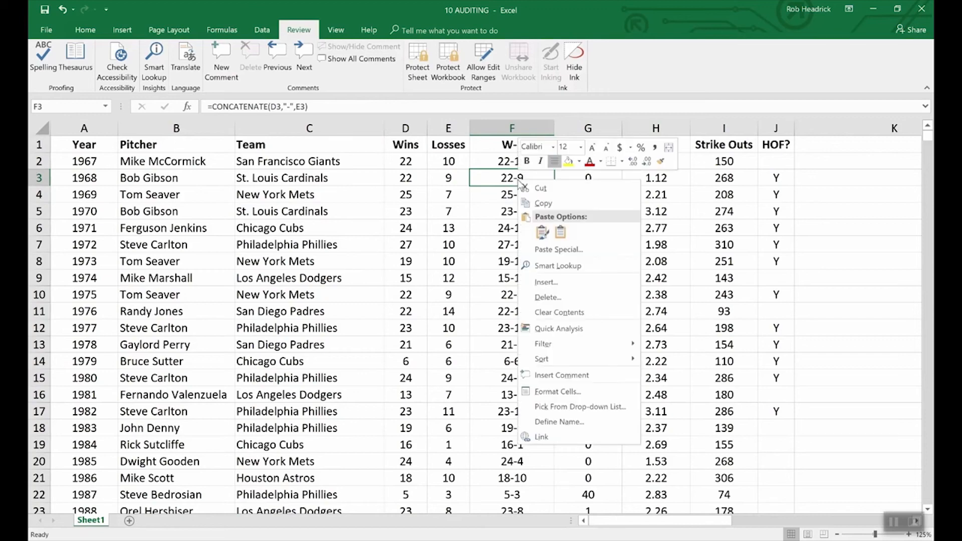
Tick Hidden in Format Cells Protection for F3, which holds =CONCATENATE(D3,"-",E3).
left_click(564, 392)
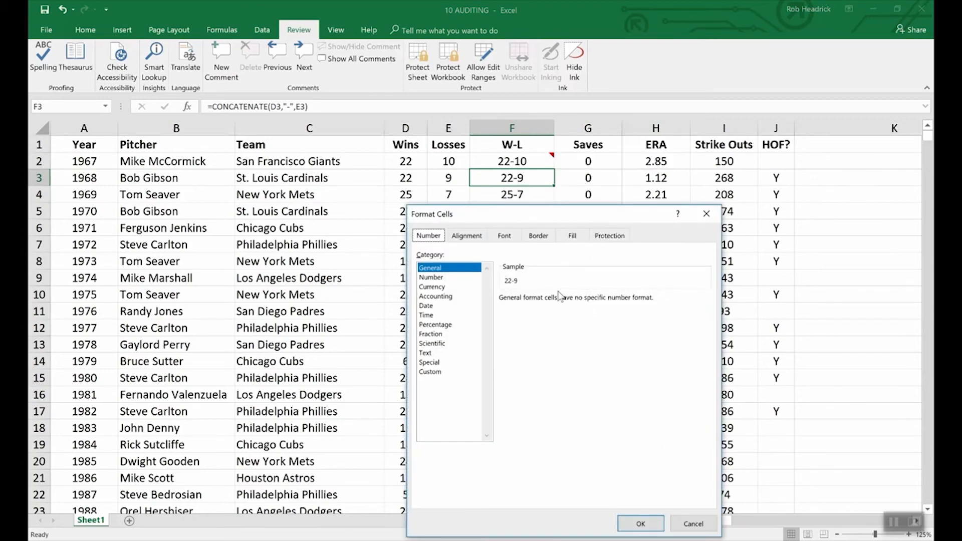
left_click(610, 237)
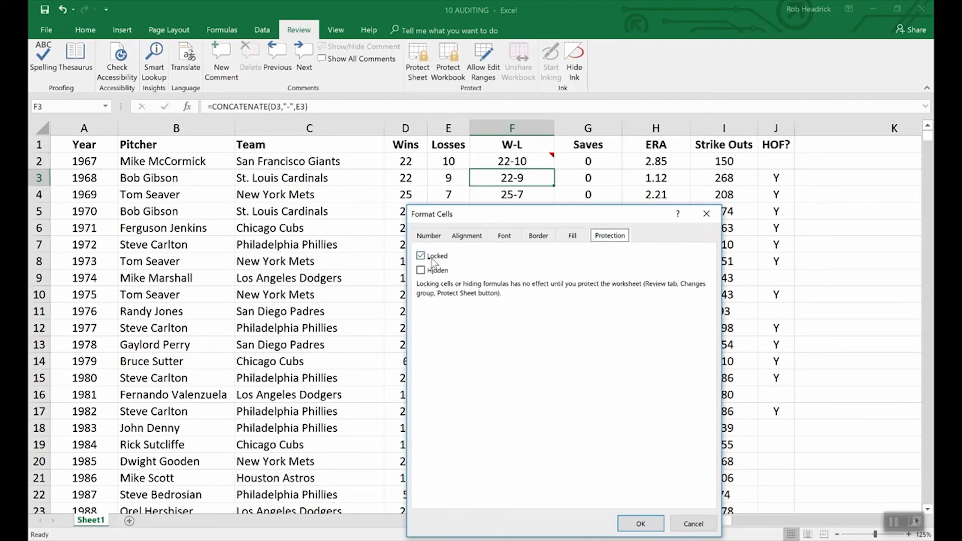
left_click(423, 273)
Apply F3's hidden setting and protect the sheet with a password, entering it twice.
left_click(639, 523)
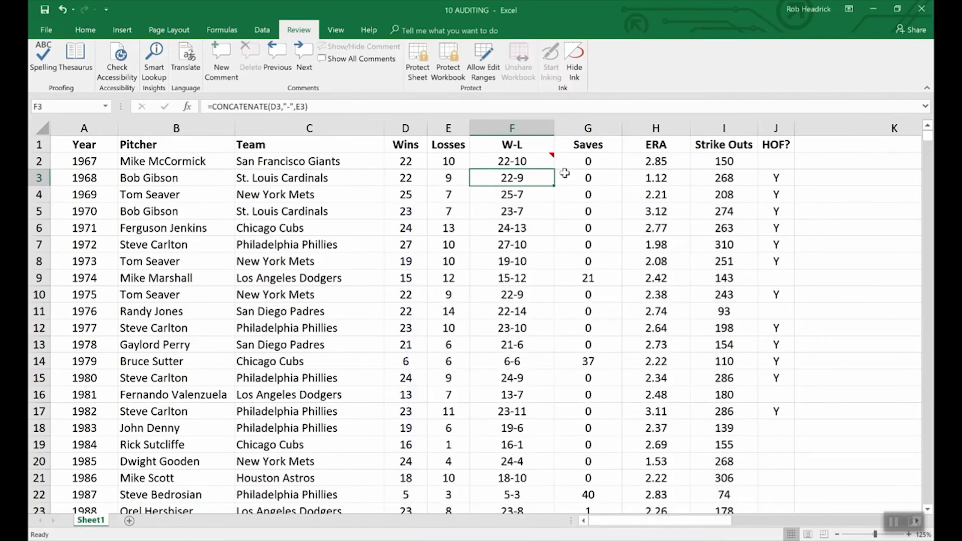
left_click(426, 50)
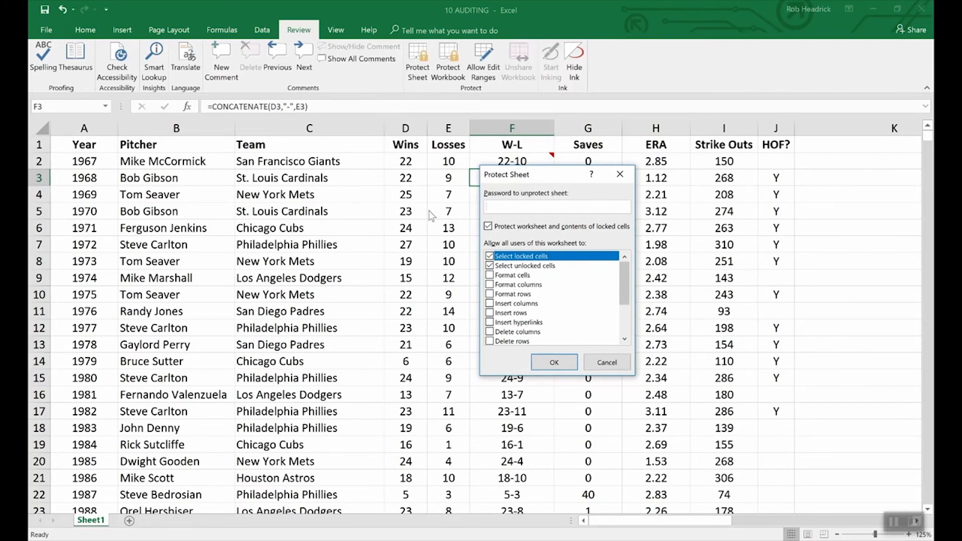
type("••••")
left_click(554, 362)
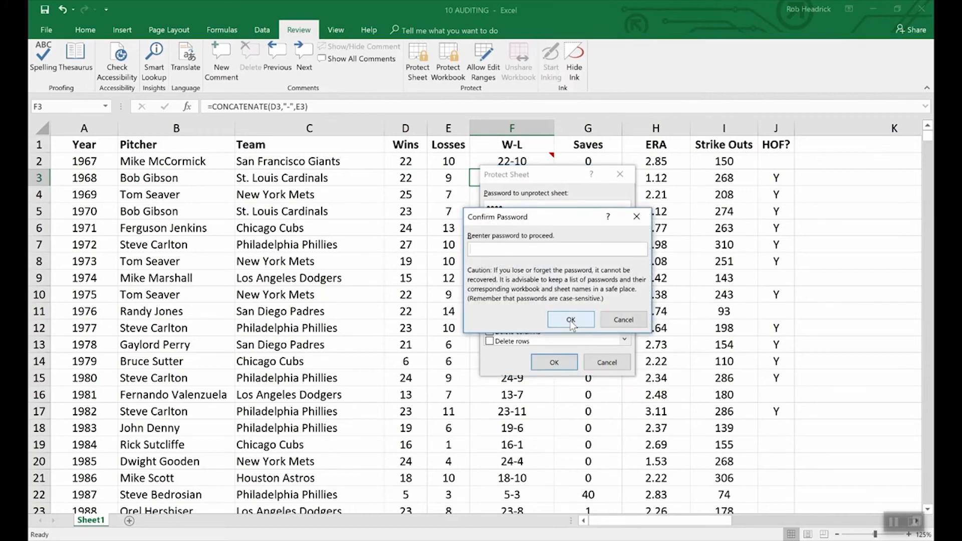
type("••••")
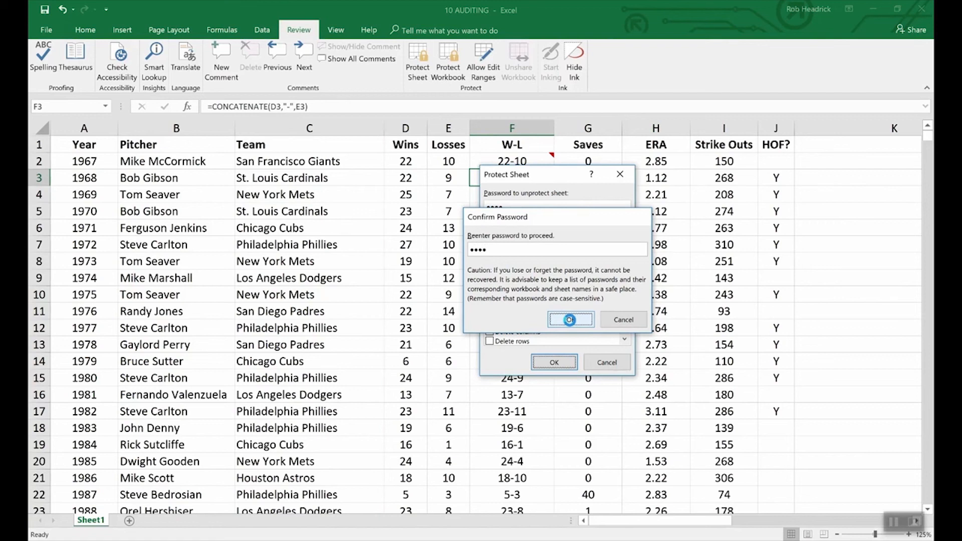
left_click(571, 320)
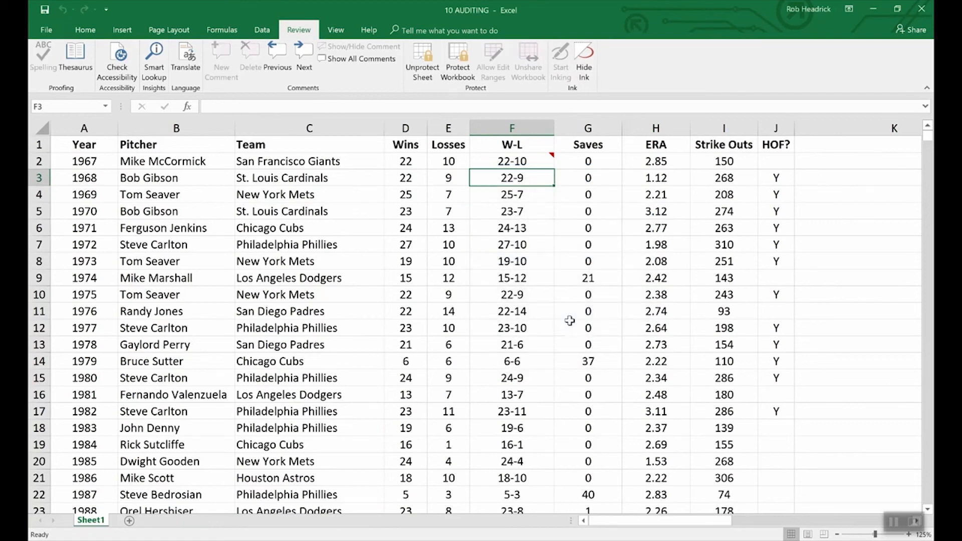
Check F3's formula is hidden, then keep F2's 'What a great season!' comment always shown.
key("Down")
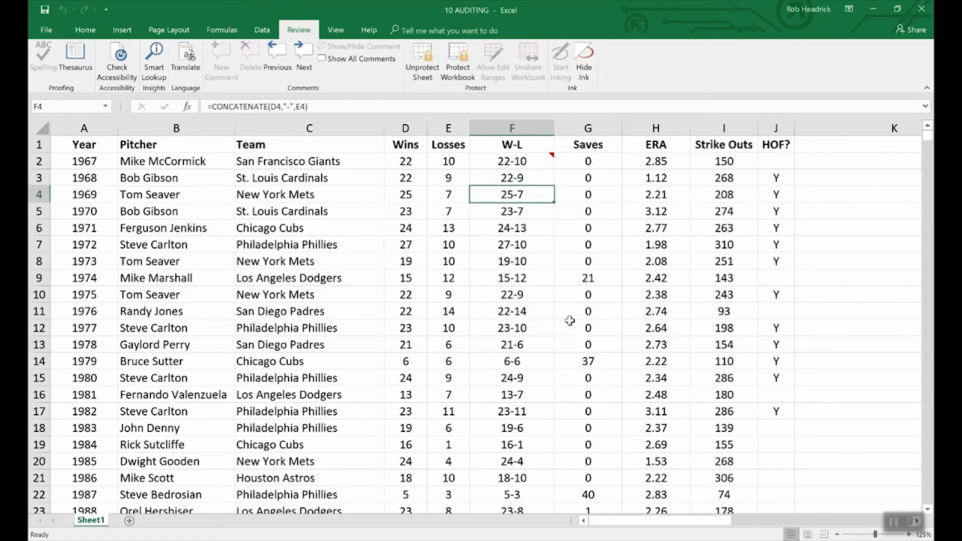
key("Up")
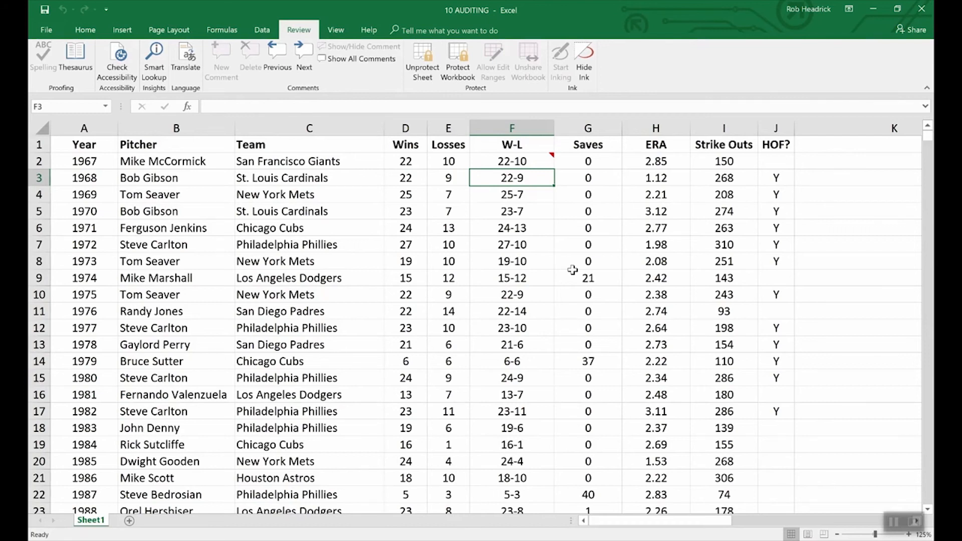
left_click(536, 161)
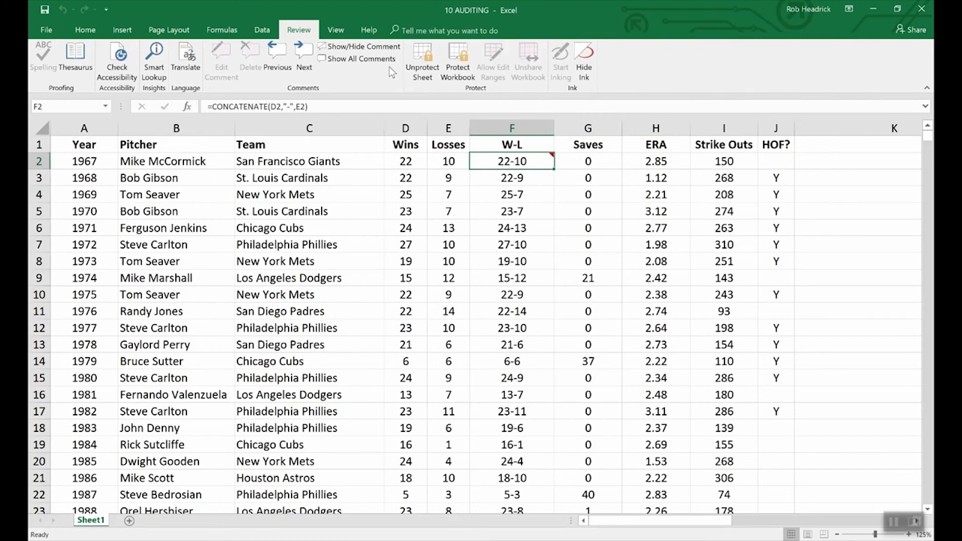
left_click(351, 46)
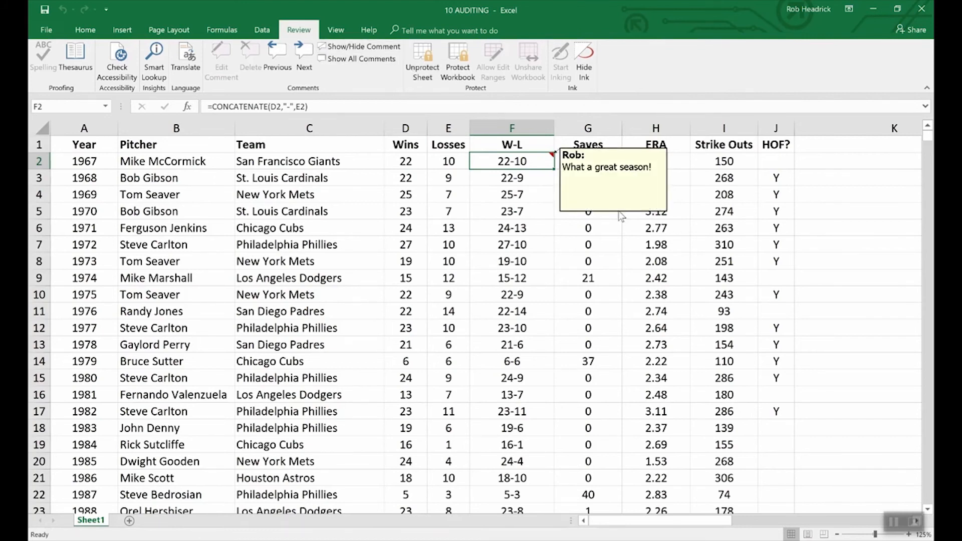
Unprotect the 10 AUDITING sheet by entering its password.
left_click(423, 57)
type("•••••")
key("Return")
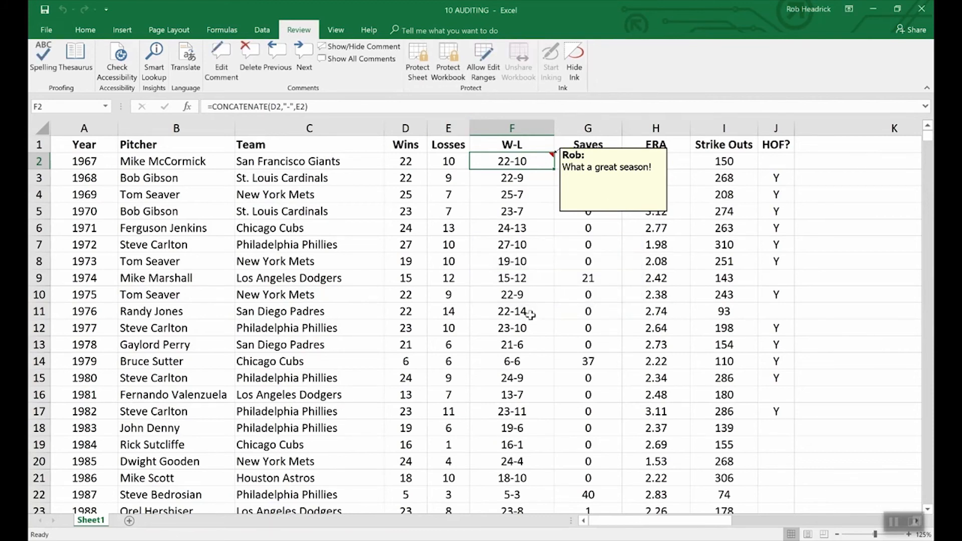
right_click(595, 216)
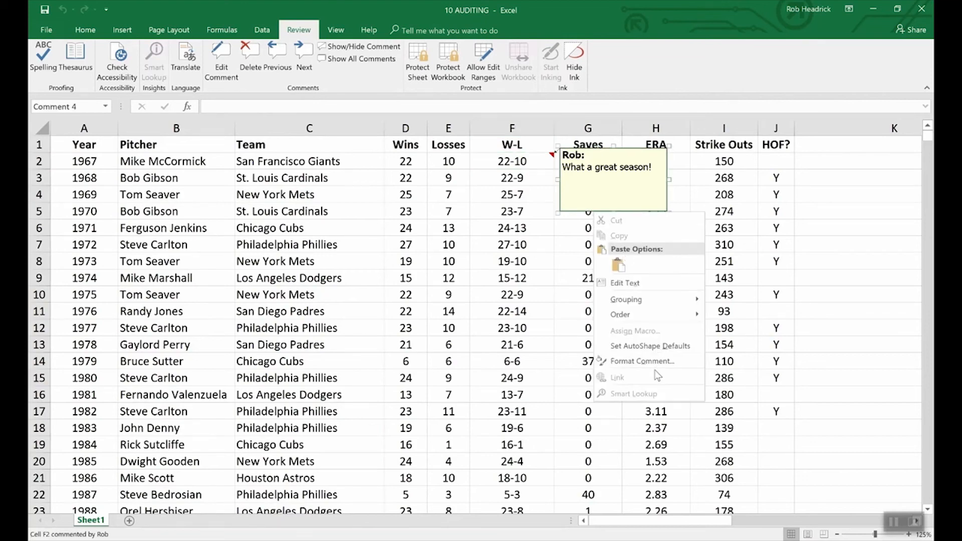
View the F2 comment's Format Comment settings and close them without changes.
left_click(651, 361)
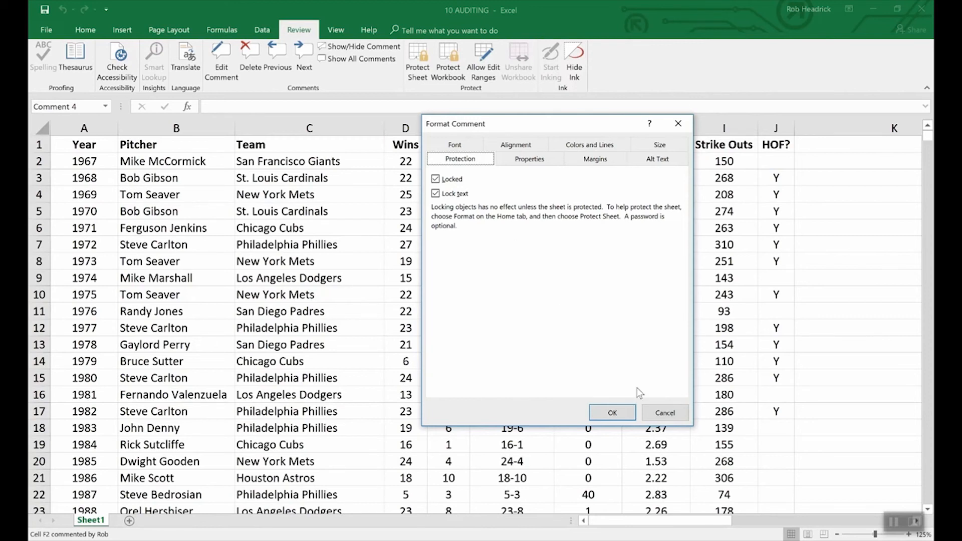
left_click(652, 410)
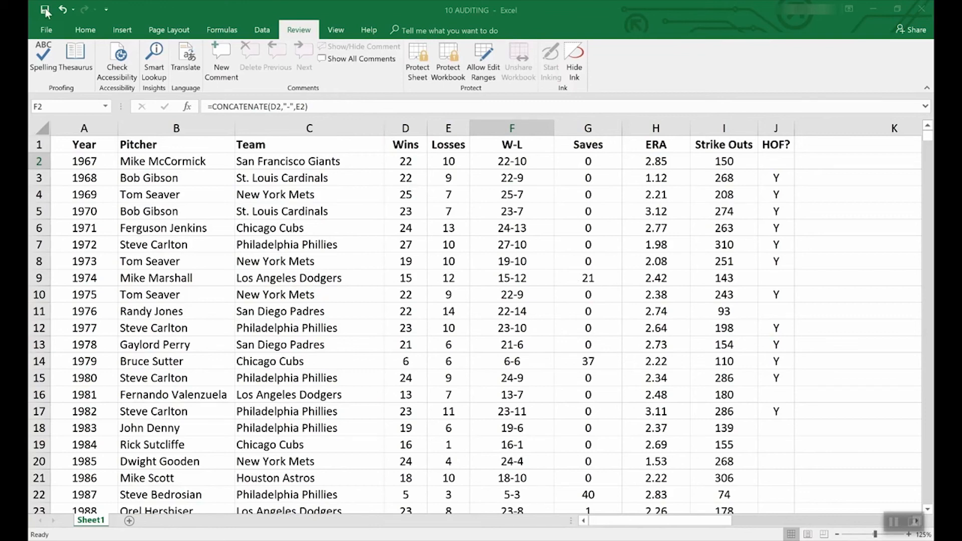
left_click(42, 29)
left_click(46, 32)
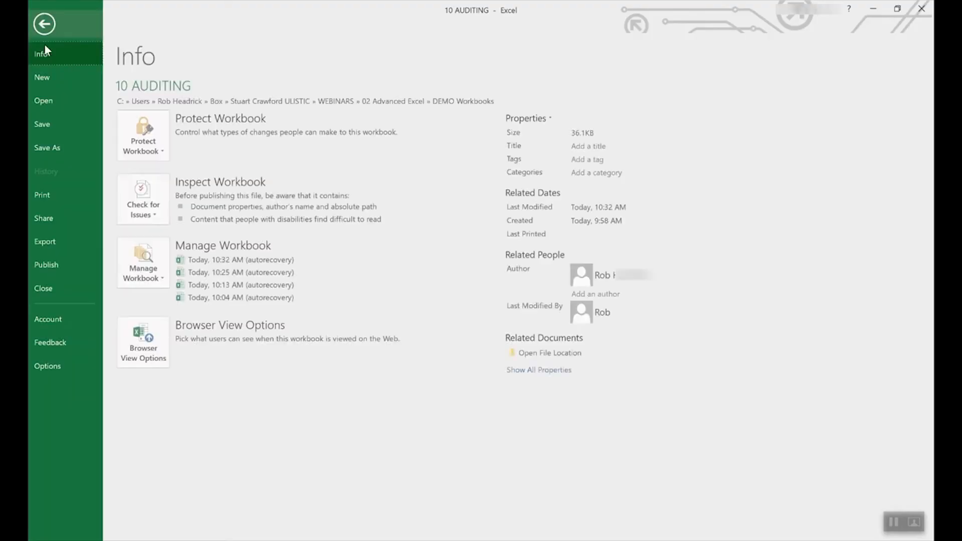
left_click(43, 77)
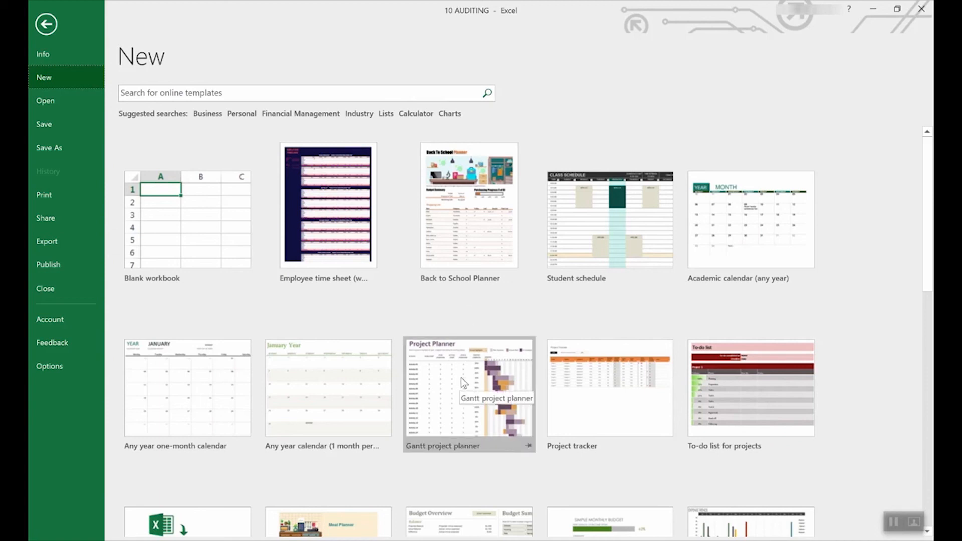
scroll(436, 444, "down", 4)
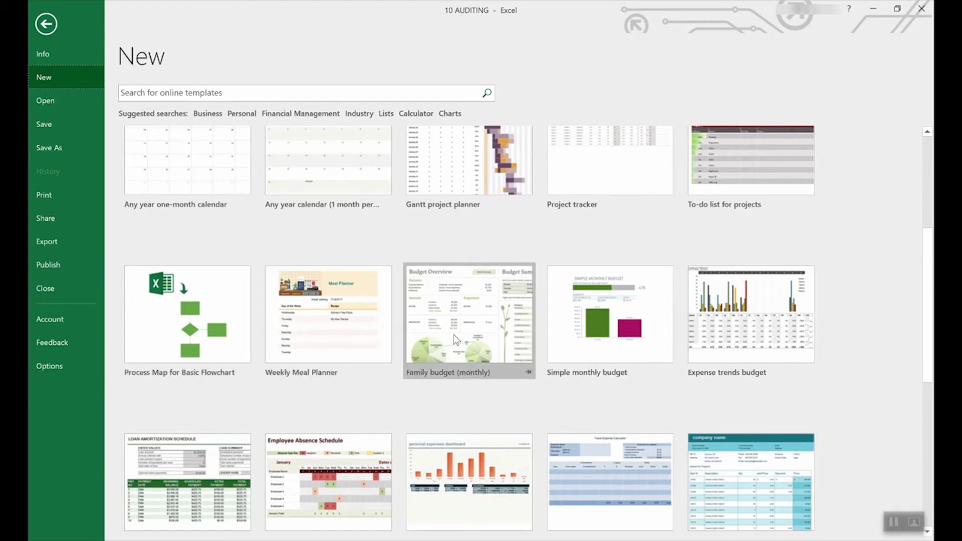
scroll(468, 330, "down", 2)
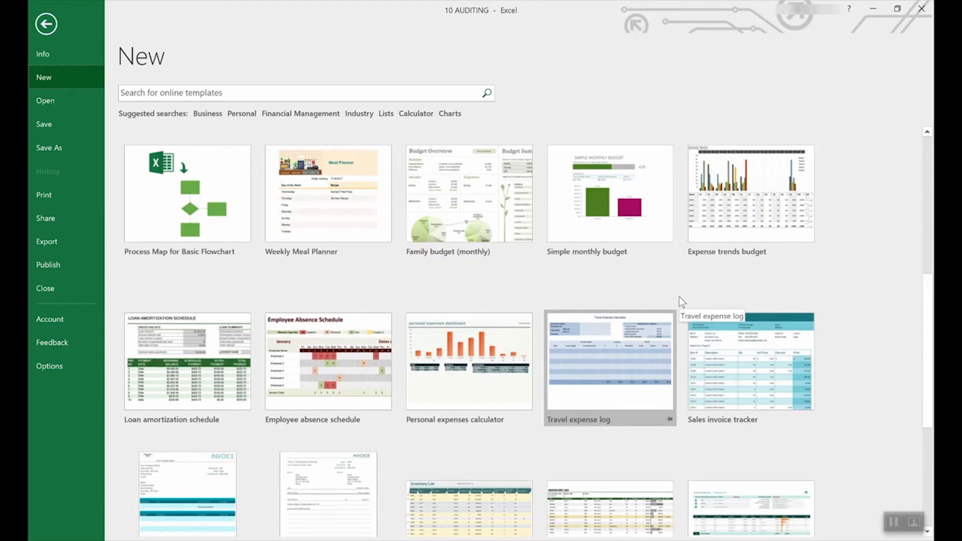
scroll(611, 305, "up", 6)
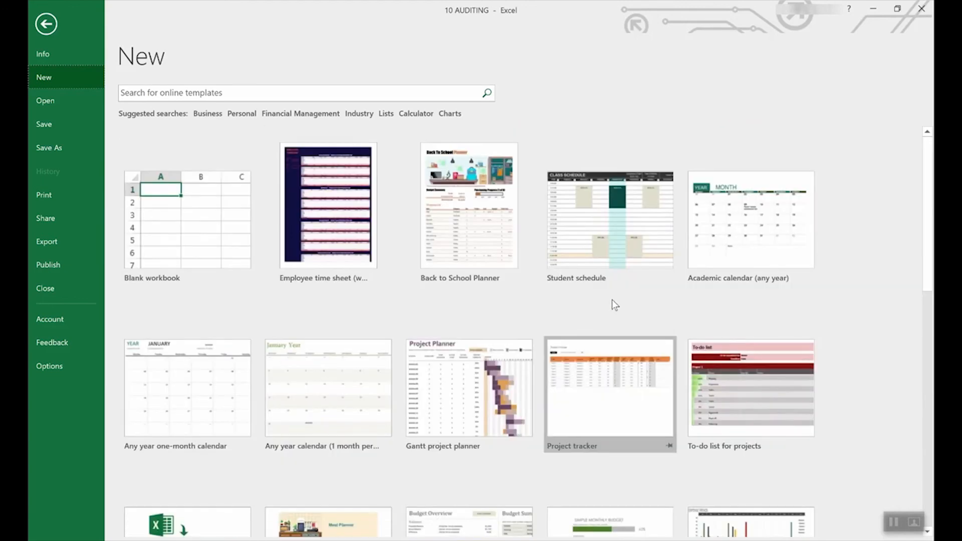
scroll(608, 336, "down", 2)
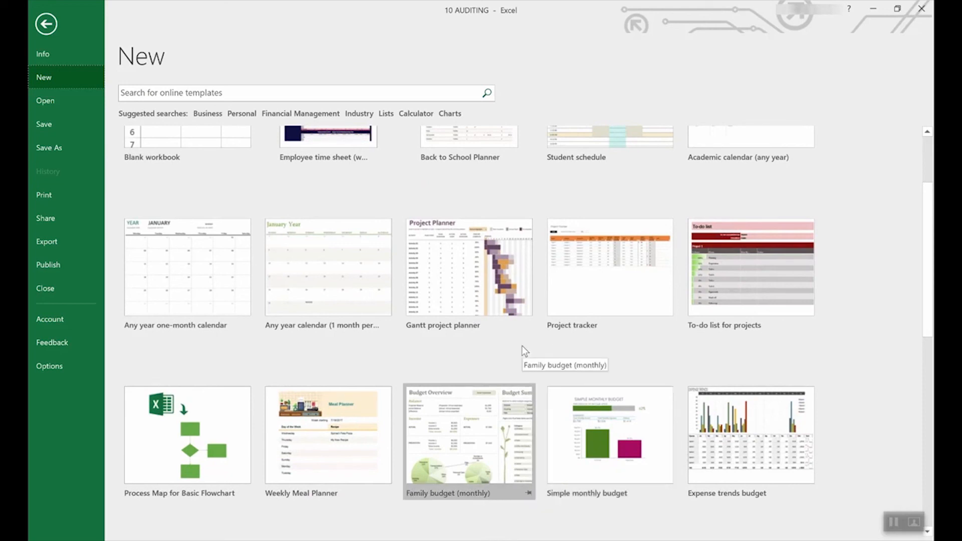
scroll(521, 345, "down", 4)
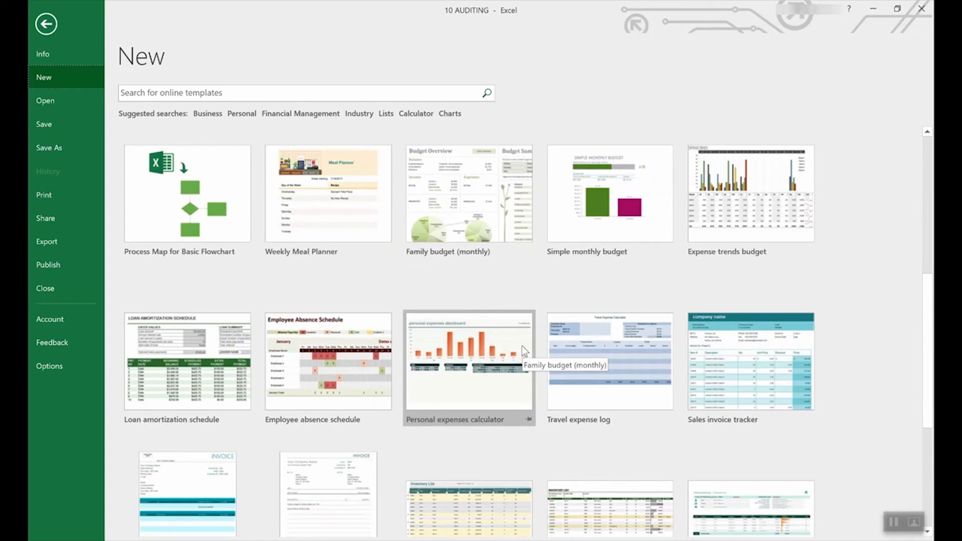
scroll(521, 345, "down", 2)
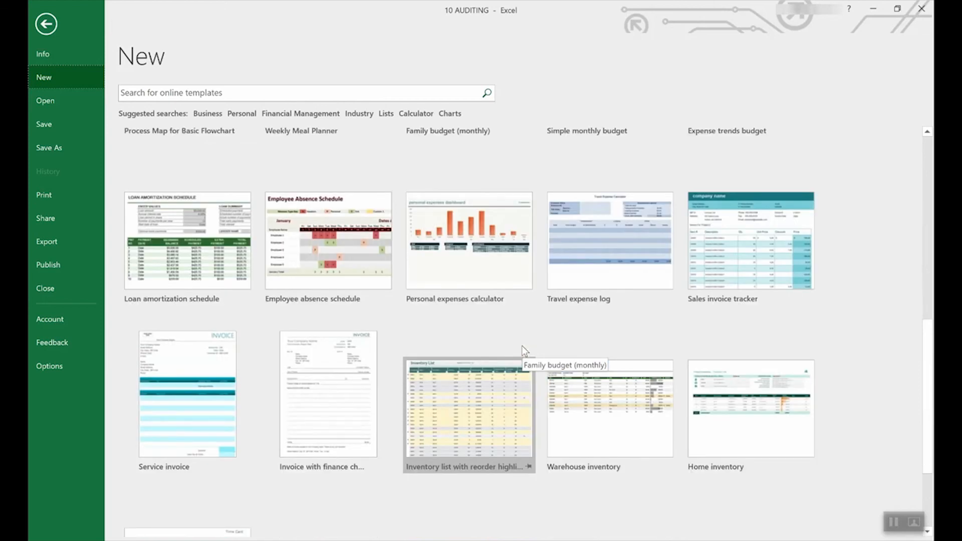
scroll(521, 345, "up", 2)
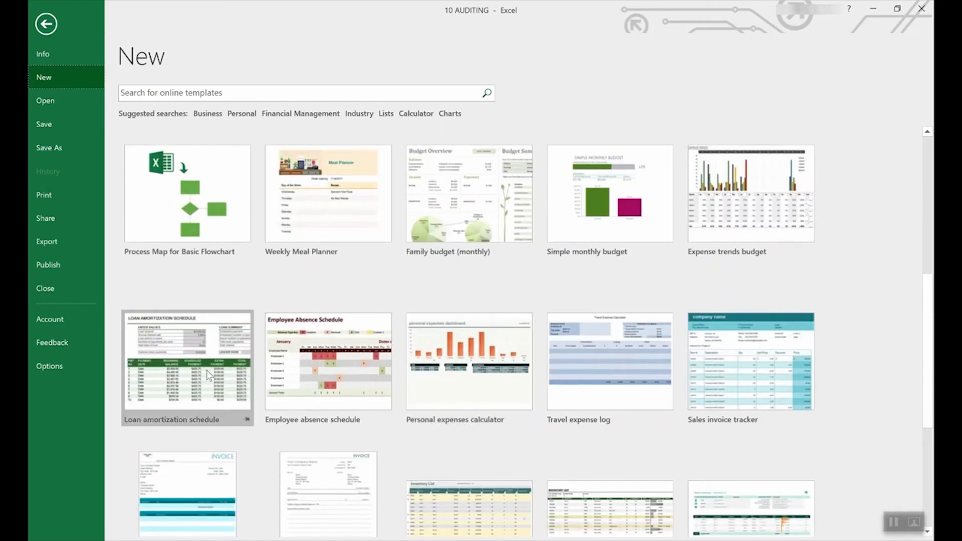
Create a workbook from the Loan amortization schedule template and check the interest rate input message.
left_click(189, 342)
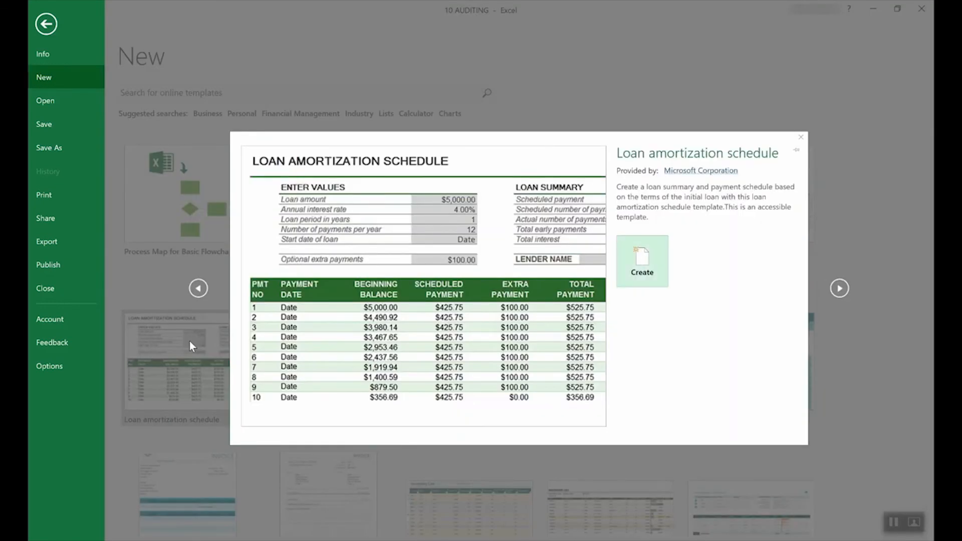
left_click(656, 261)
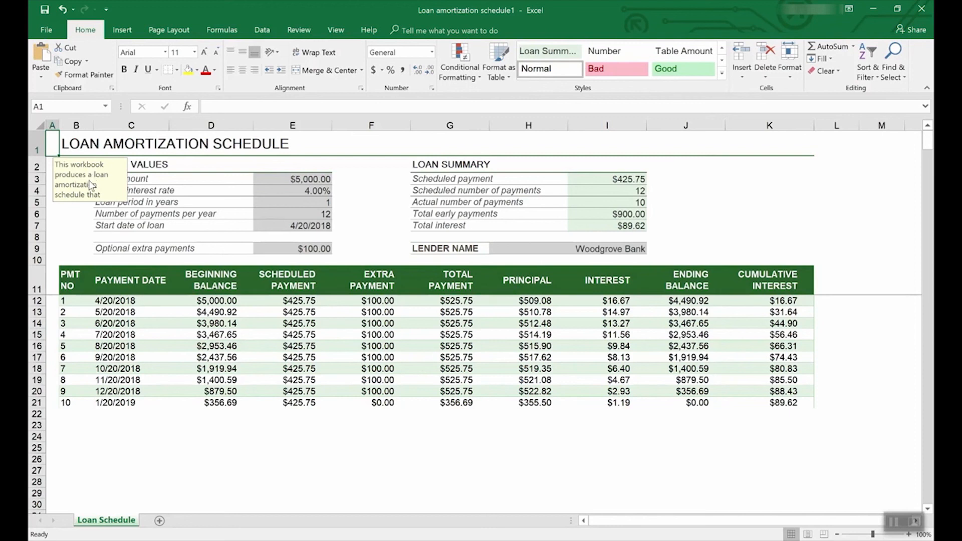
left_click(315, 191)
Check the loan amount cell's input message, then go back to the new-workbook template gallery.
left_click(315, 179)
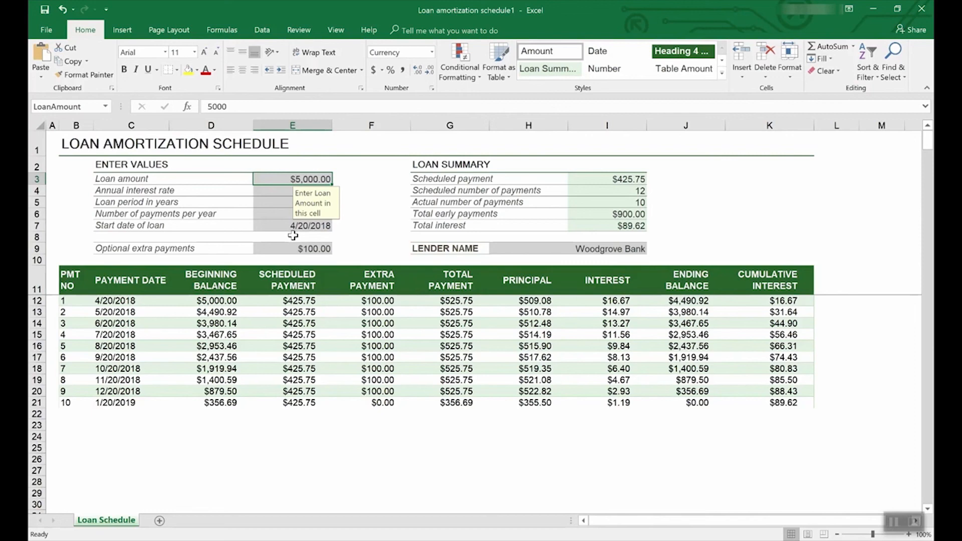
left_click(48, 26)
left_click(50, 76)
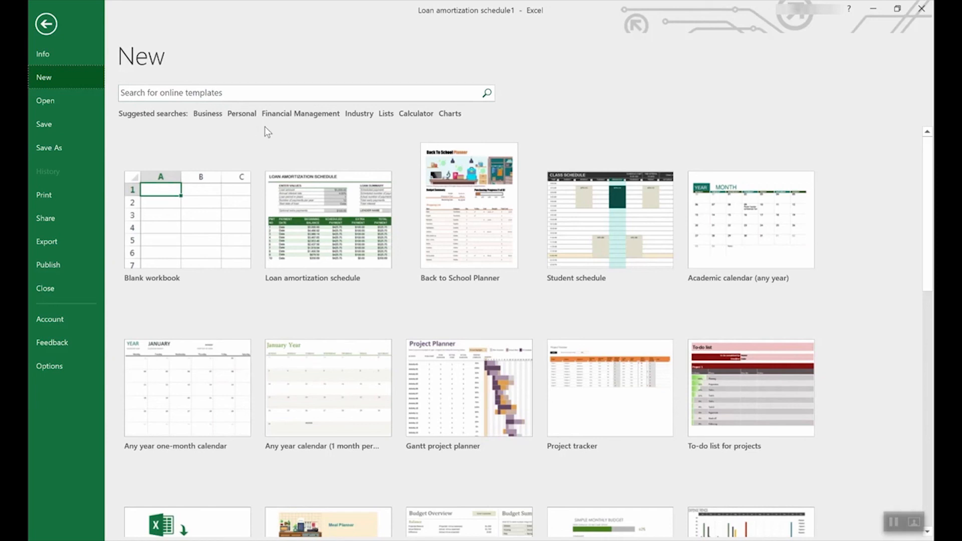
left_click(386, 113)
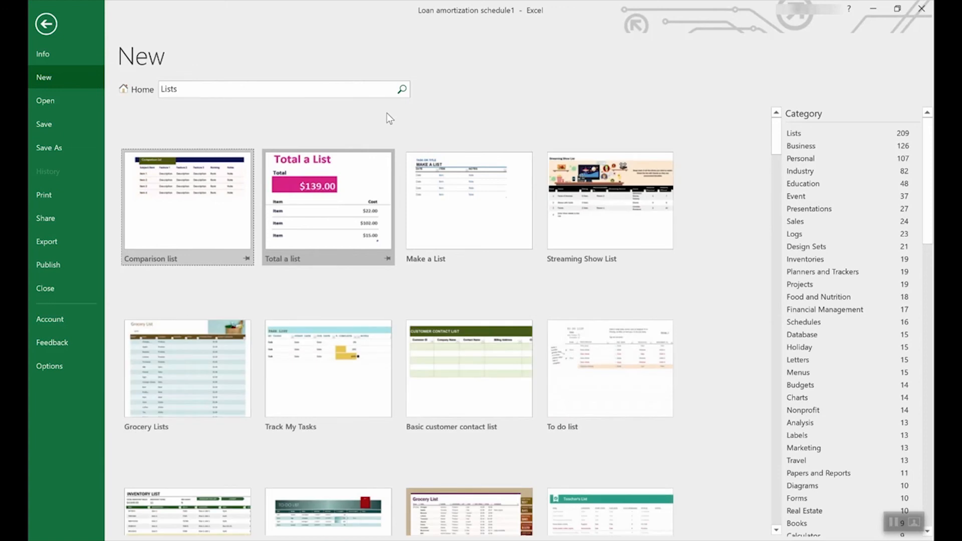
scroll(439, 320, "down", 3)
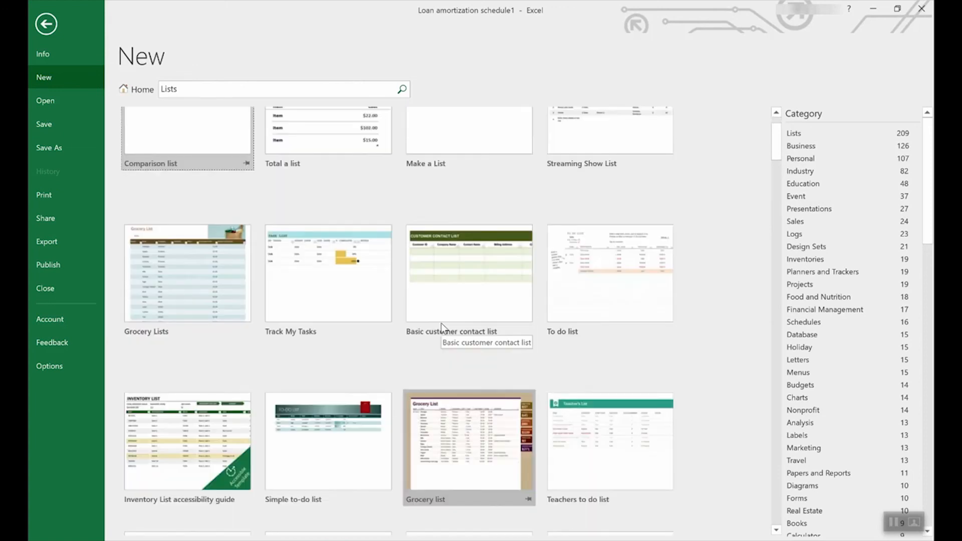
scroll(441, 323, "down", 3)
scroll(441, 323, "down", 3)
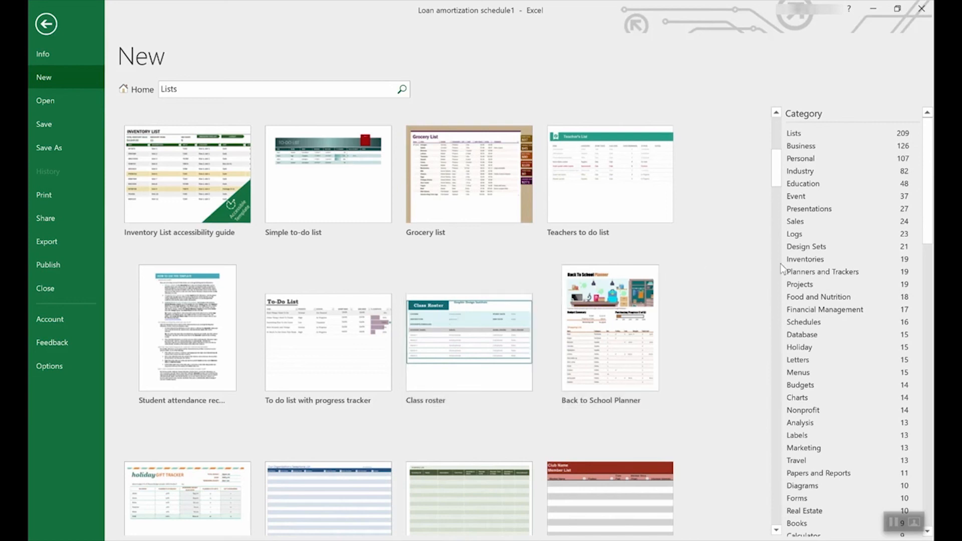
scroll(862, 269, "down", 2)
left_click_drag(927, 206, 884, 196)
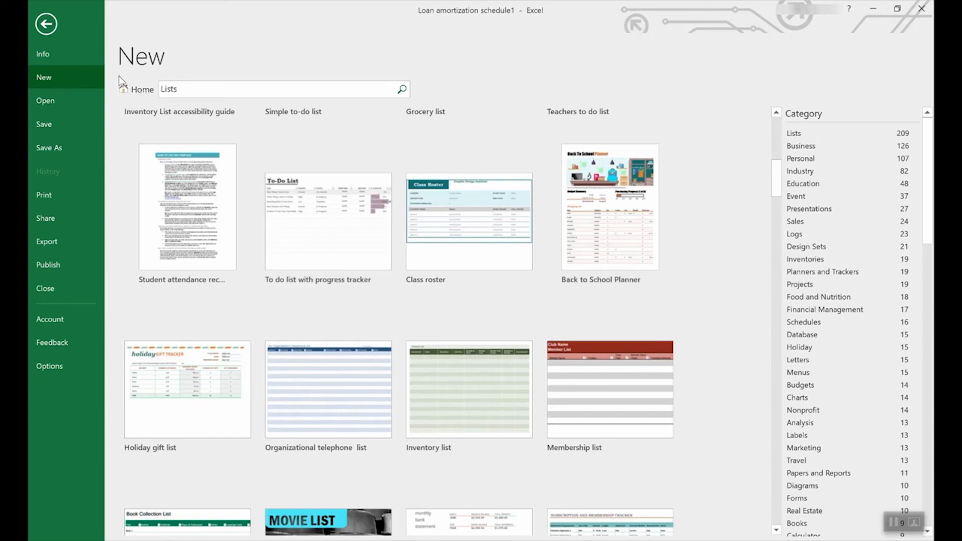
left_click(133, 90)
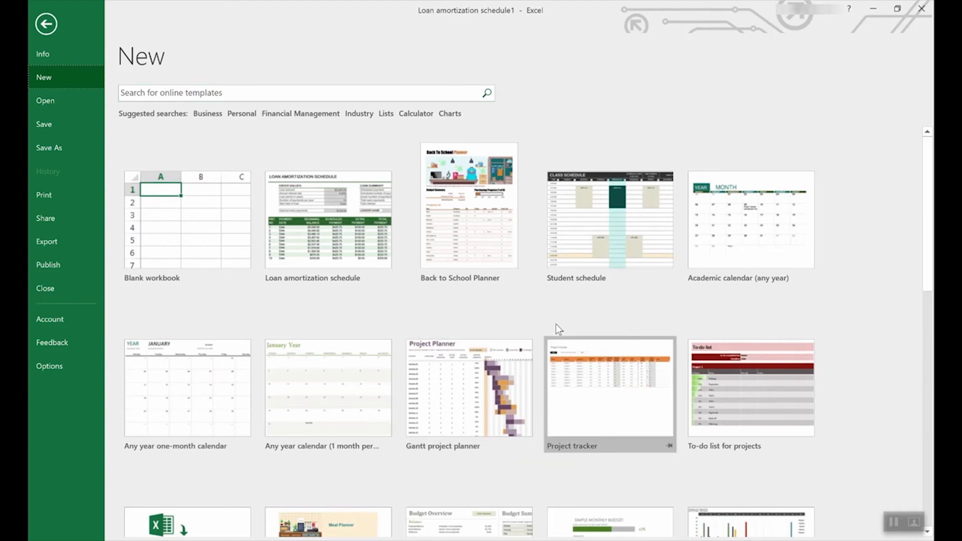
Create a workbook from the Employee time sheet (weekly, monthly, yearly) template at the gallery's bottom.
scroll(559, 328, "down", 5)
scroll(560, 330, "down", 10)
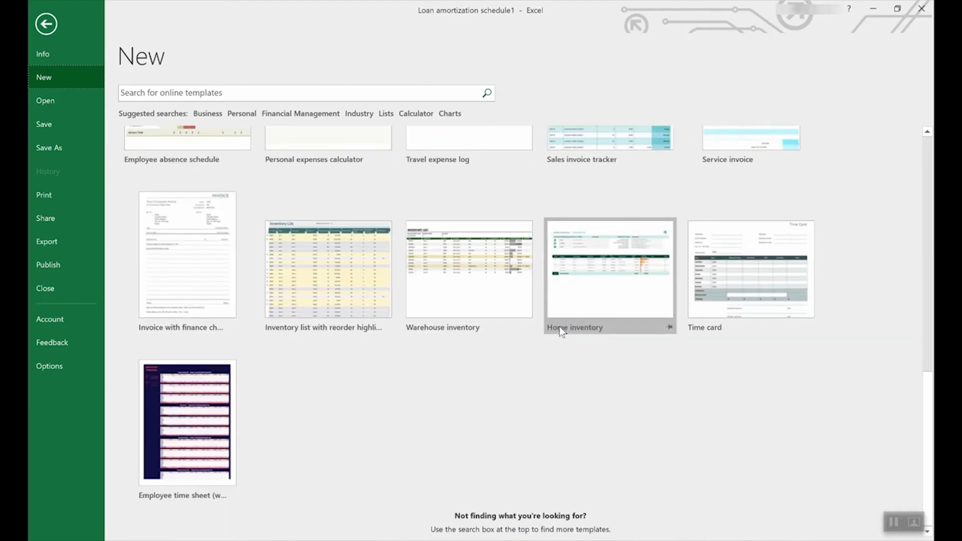
left_click(182, 399)
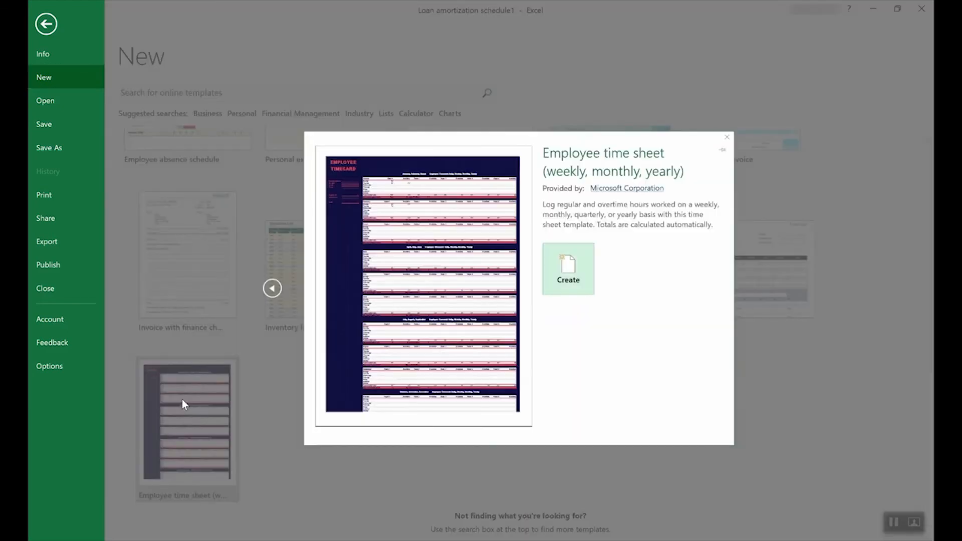
left_click(582, 268)
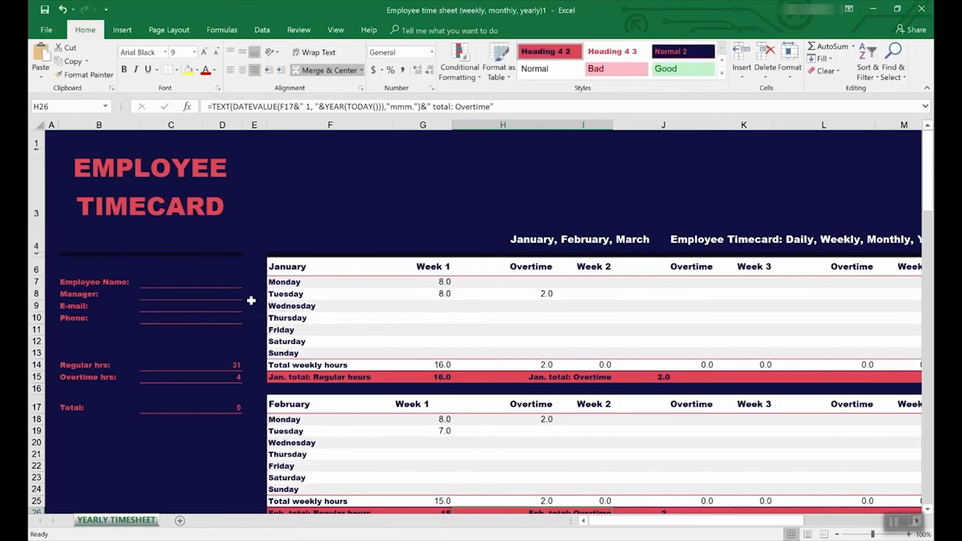
Inspect the Regular and Overtime hrs totals and trace precedents for the Overtime hrs total.
left_click(179, 365)
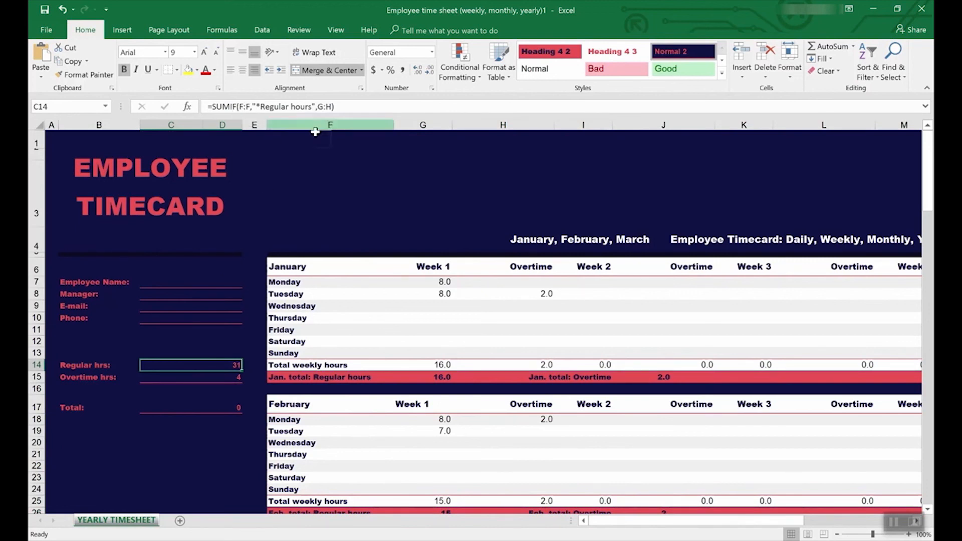
left_click(223, 378)
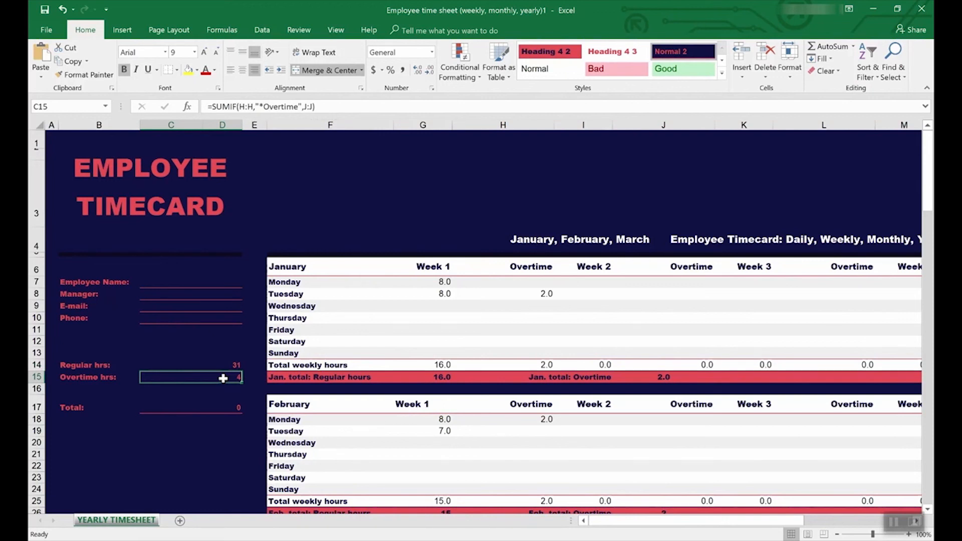
left_click(296, 30)
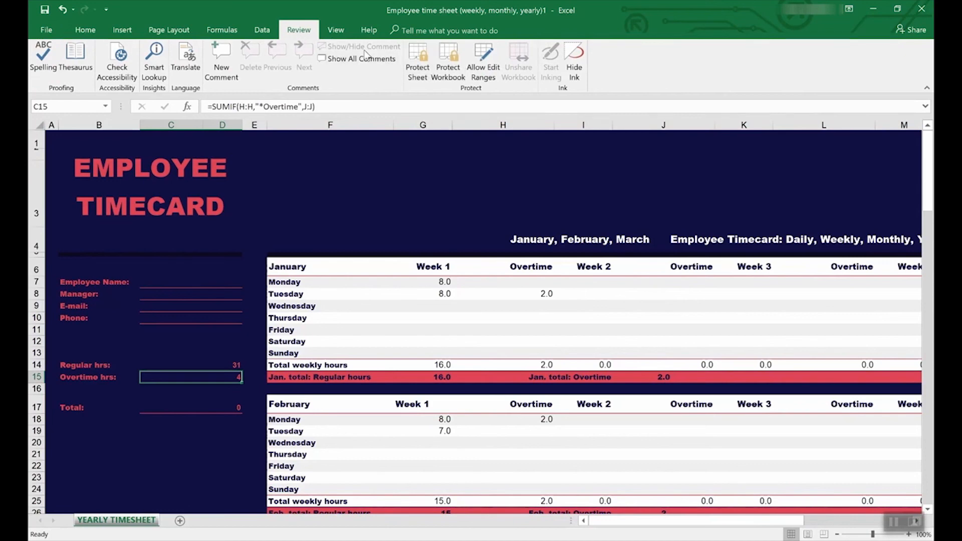
left_click(222, 30)
left_click(491, 50)
Scroll the timecard and recheck the Regular hrs total formula.
scroll(492, 367, "down", 2)
scroll(493, 365, "down", 4)
scroll(492, 364, "up", 7)
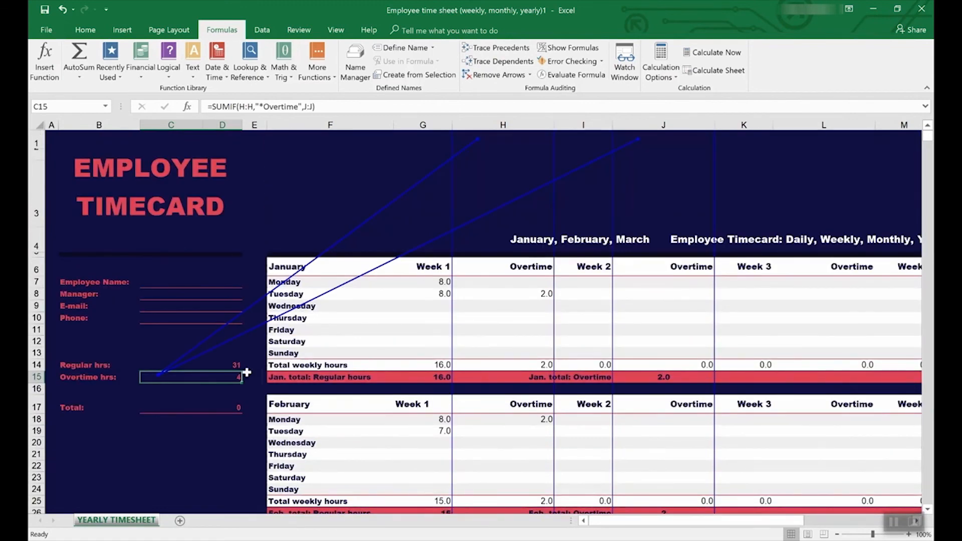
left_click(195, 366)
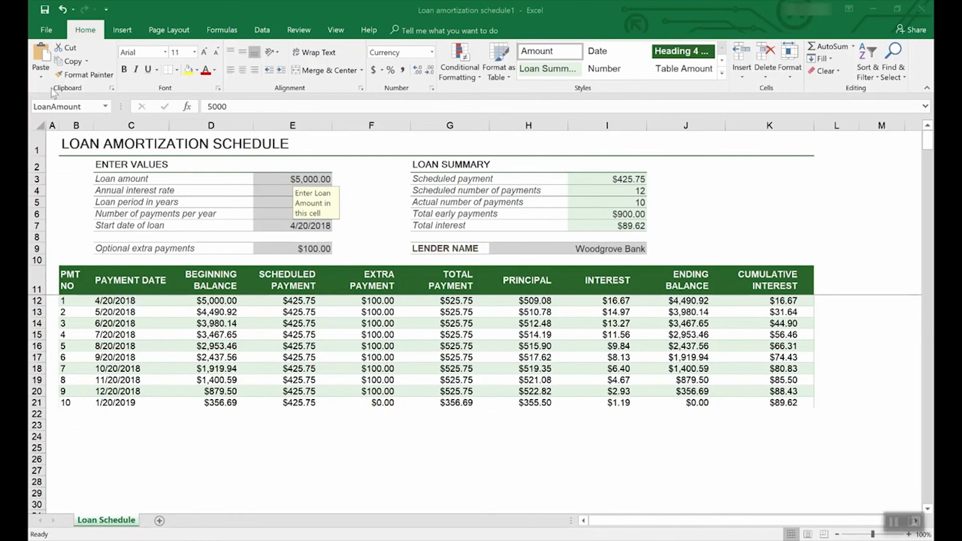
Open the Save As dialog on This PC, showing Documents with file name 'Loan amortization schedule1'.
left_click(48, 29)
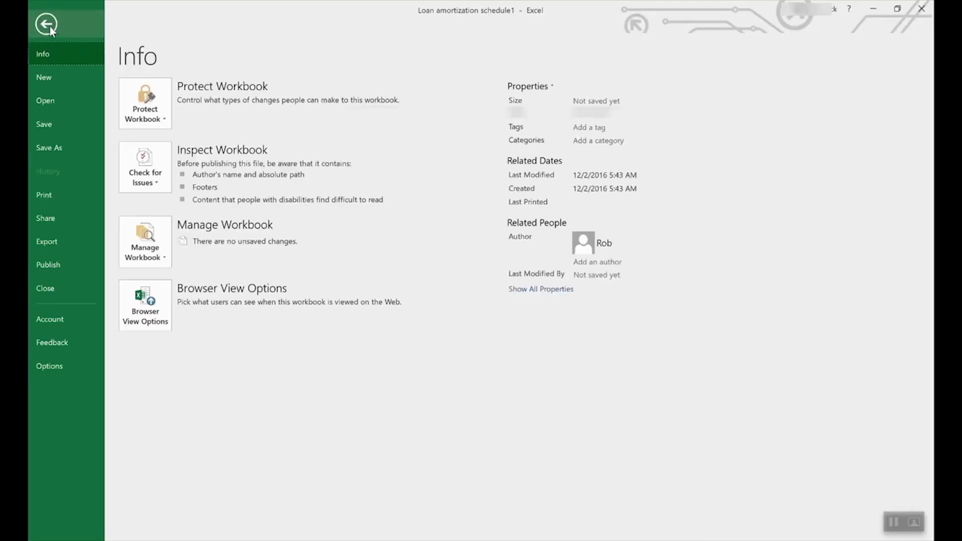
left_click(62, 149)
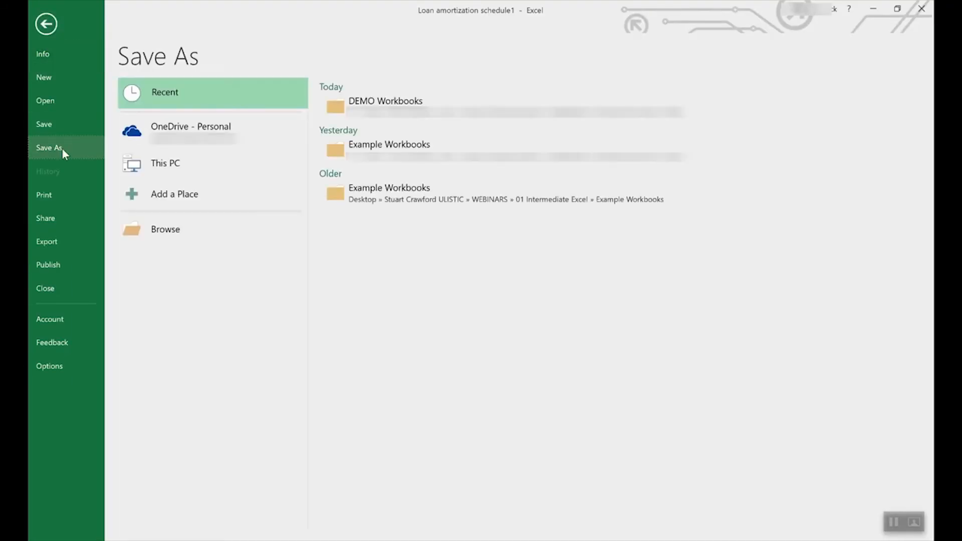
left_click(205, 130)
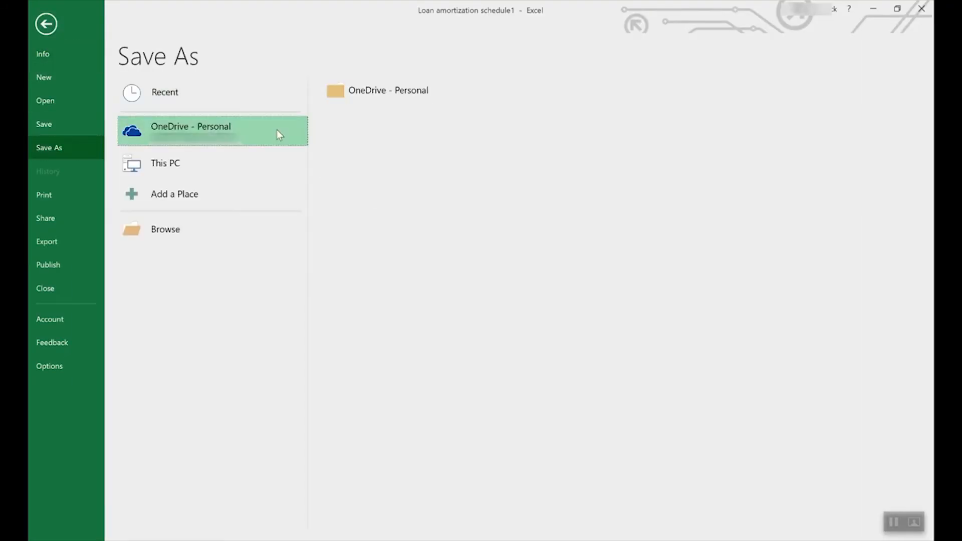
left_click(181, 158)
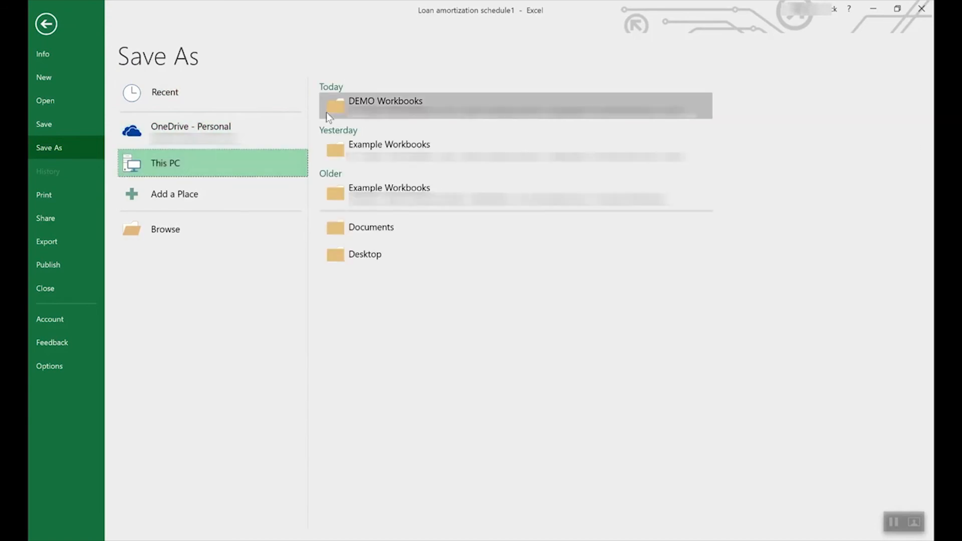
left_click(258, 153)
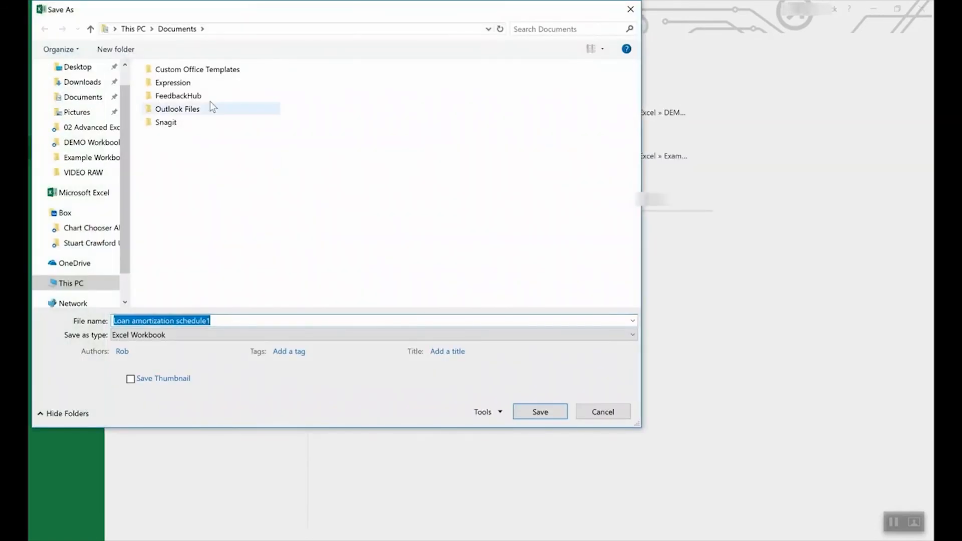
Switch the file type to Excel Template, then cancel the save and return to the worksheet.
left_click(181, 335)
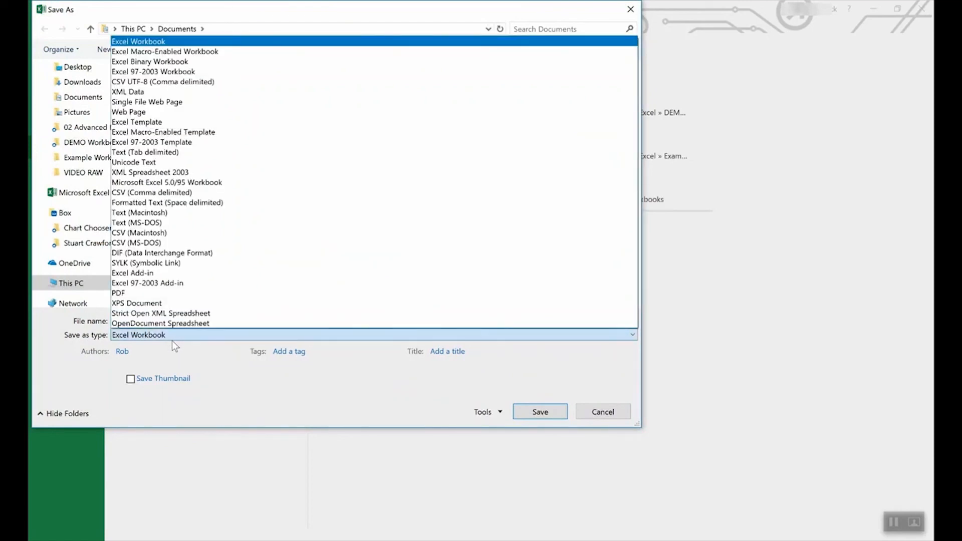
left_click(159, 122)
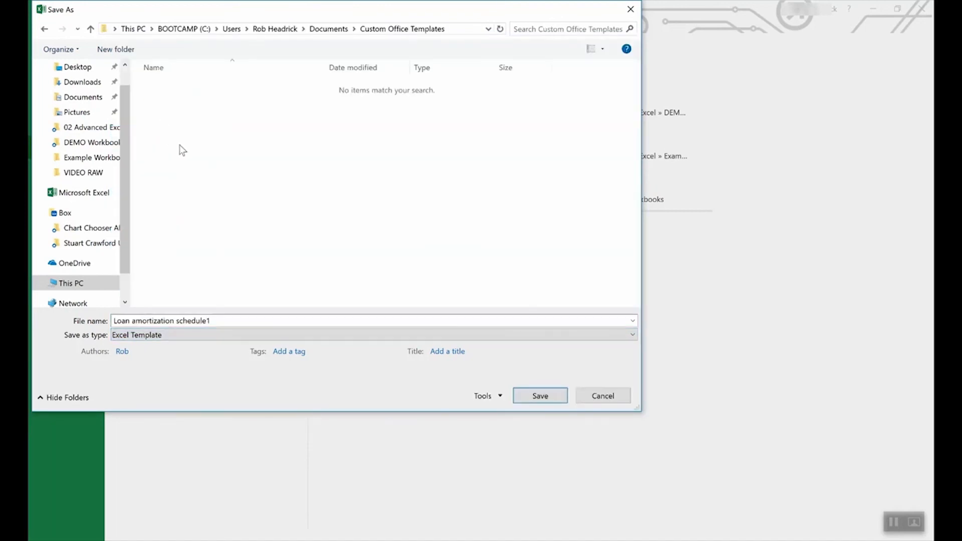
left_click(603, 395)
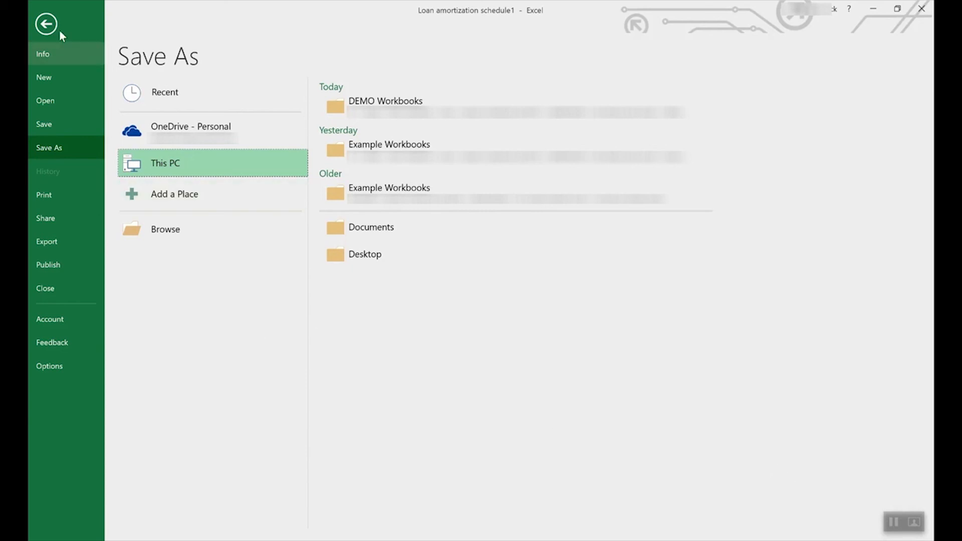
left_click(46, 24)
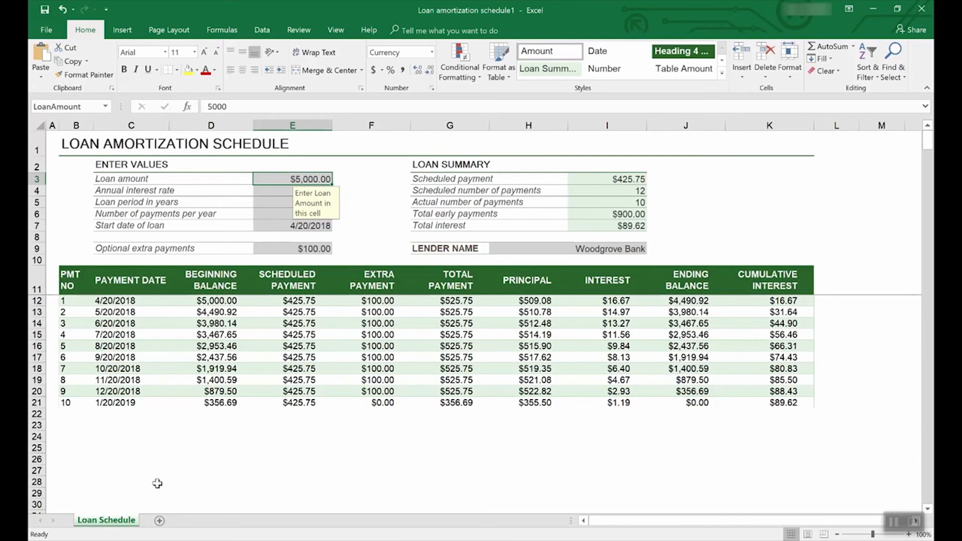